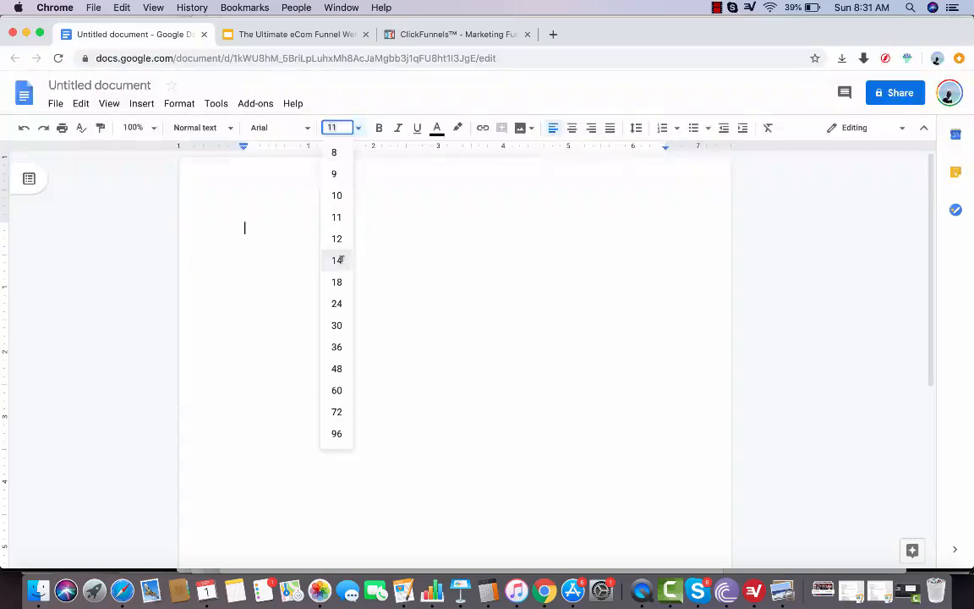
Set the font size to 14 and start a numbered list with the items "Headline.", "Body Content." and "Images."
{"action": "left_click", "coordinate": [341, 261]}
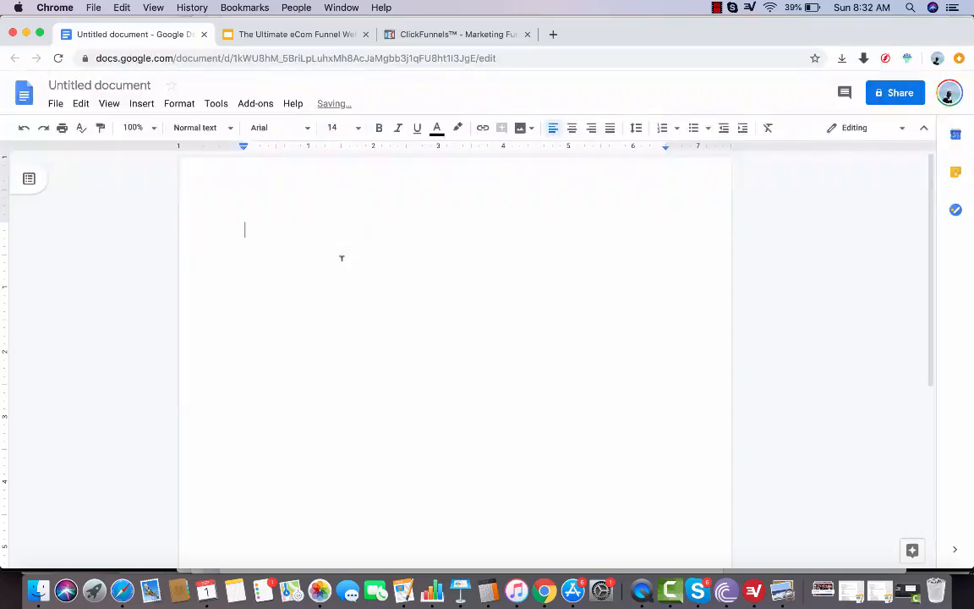
{"action": "type", "text": "1"}
{"action": "key", "text": "BackSpace"}
{"action": "type", "text": "1. Headline."}
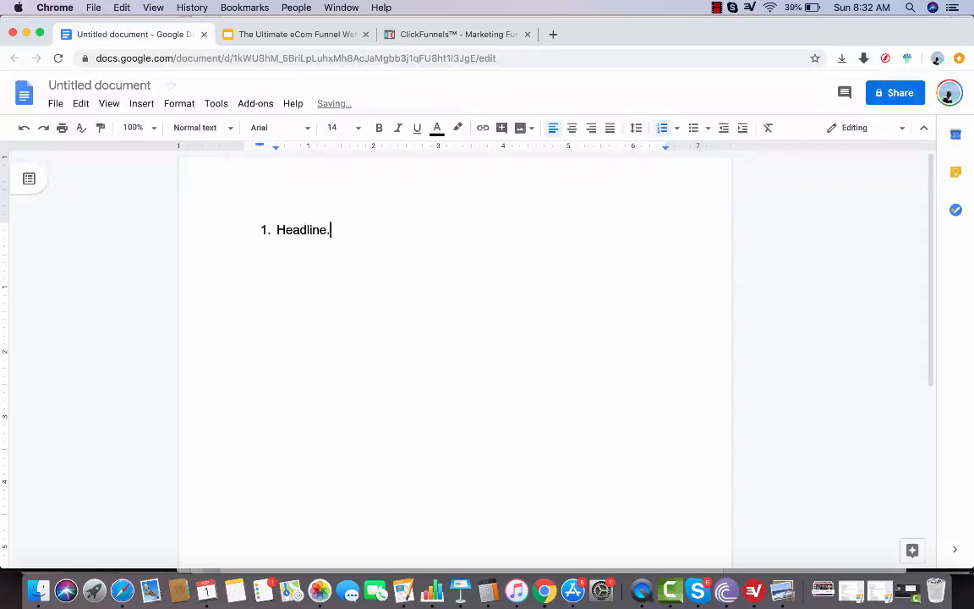
{"action": "key", "text": "Return"}
{"action": "type", "text": "Body Content."}
{"action": "key", "text": "Return"}
{"action": "type", "text": "Images."}
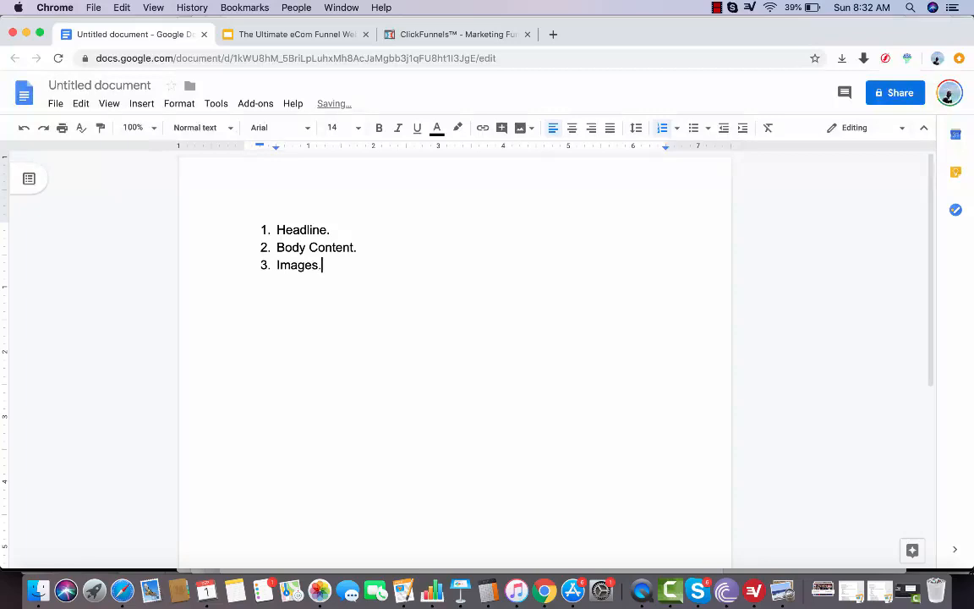
Add a fourth item, "Call To Action Button.", to the numbered list
{"action": "key", "text": "Return"}
{"action": "type", "text": "Call To aC"}
{"action": "key", "text": "BackSpace"}
{"action": "key", "text": "BackSpace"}
{"action": "type", "text": "Action Button."}
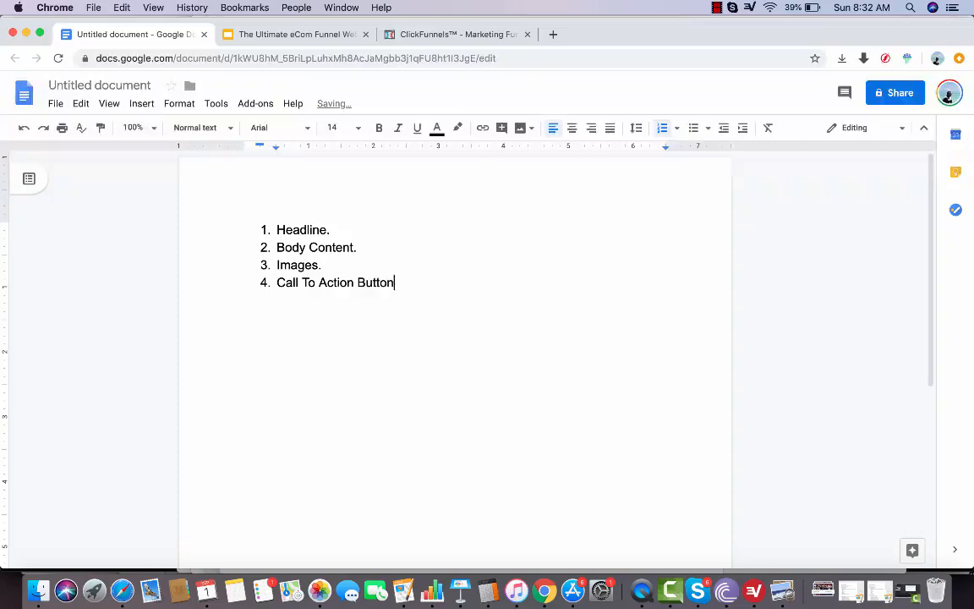
Append "(Bullets, Product Description, Explainer Videos, etc.)" to the Body Content list item
{"action": "left_click", "coordinate": [392, 246]}
{"action": "type", "text": "(N"}
{"action": "key", "text": "BackSpace"}
{"action": "type", "text": "Bullets, Product D"}
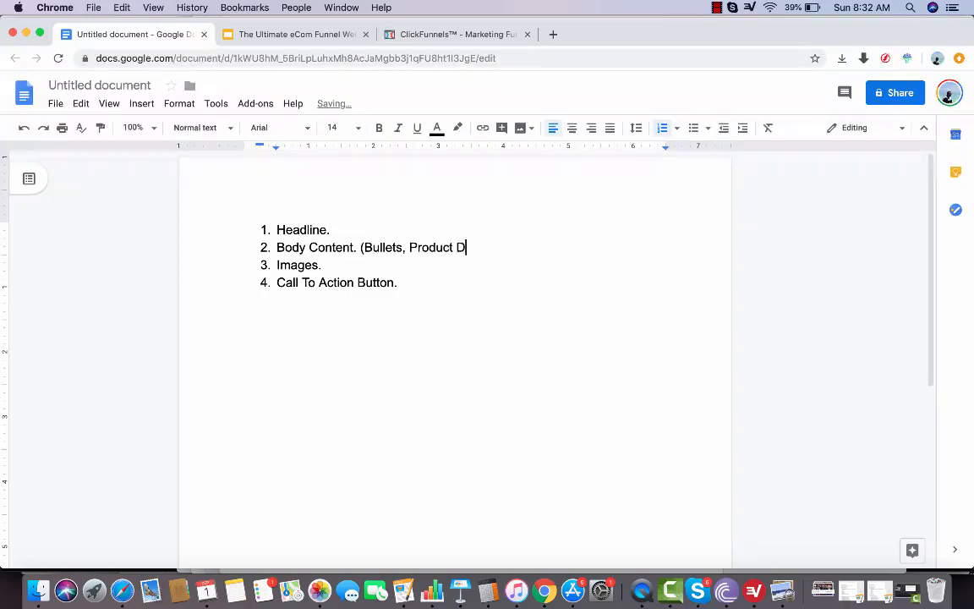
{"action": "type", "text": "escription, Expl"}
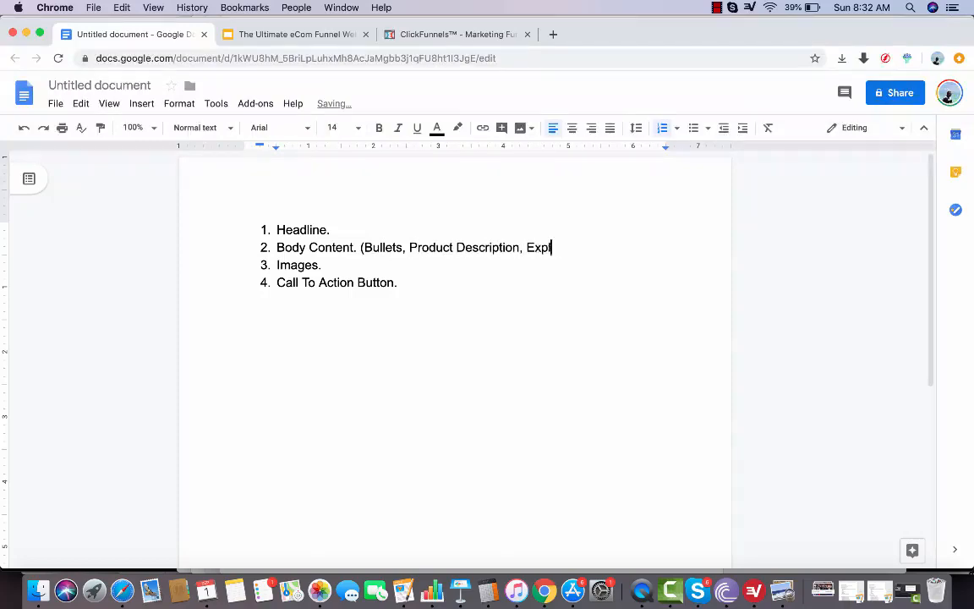
{"action": "type", "text": "ainer Videos, etc.)"}
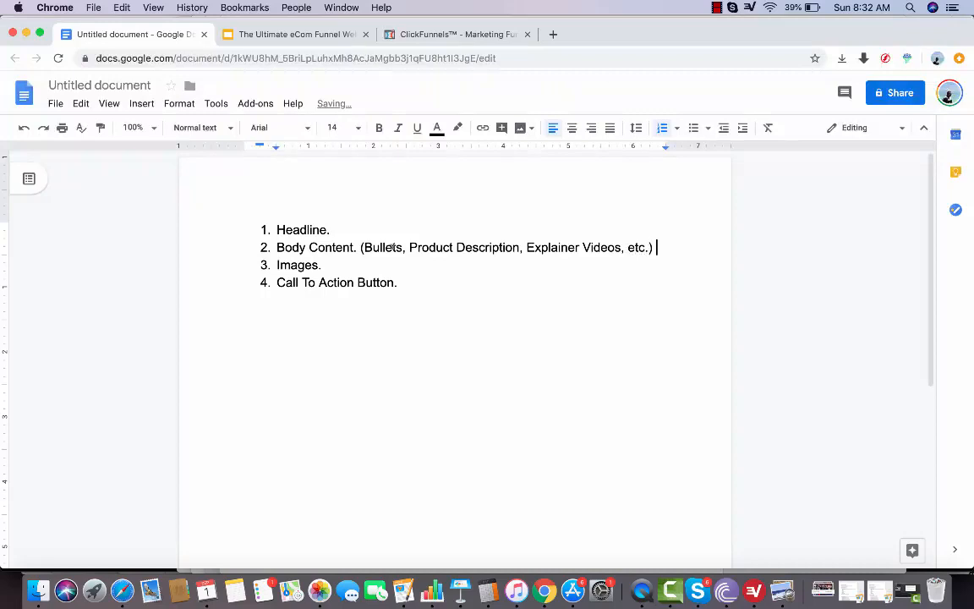
{"action": "left_click", "coordinate": [326, 265]}
{"action": "left_click_drag", "start_coordinate": [322, 265], "coordinate": [278, 262]}
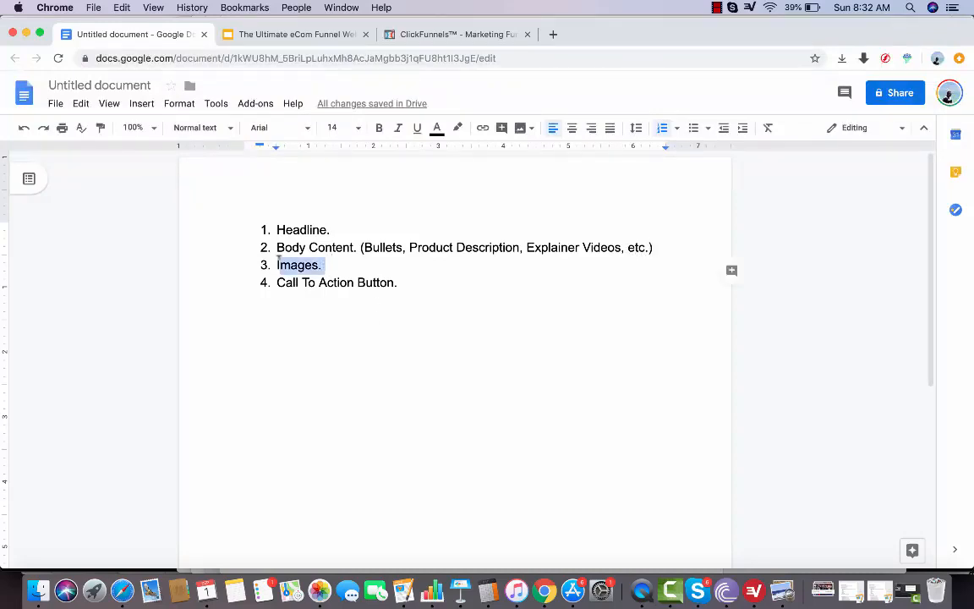
{"action": "left_click", "coordinate": [376, 372]}
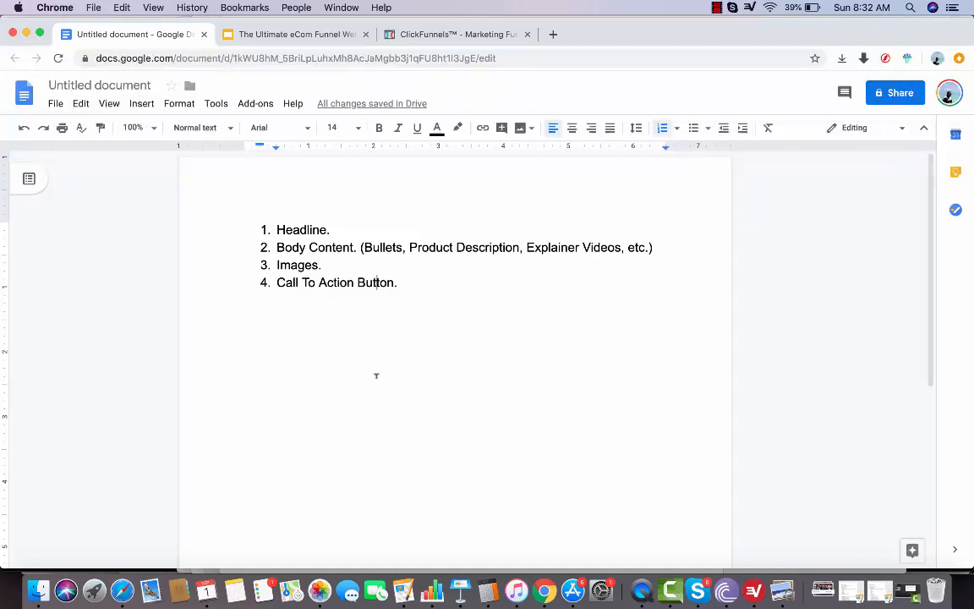
End the numbered list and write "Beard Oil - Valhalla Beard Oil." as a plain paragraph below it
{"action": "left_click", "coordinate": [376, 376]}
{"action": "key", "text": "Return"}
{"action": "key", "text": "Return"}
{"action": "key", "text": "Return"}
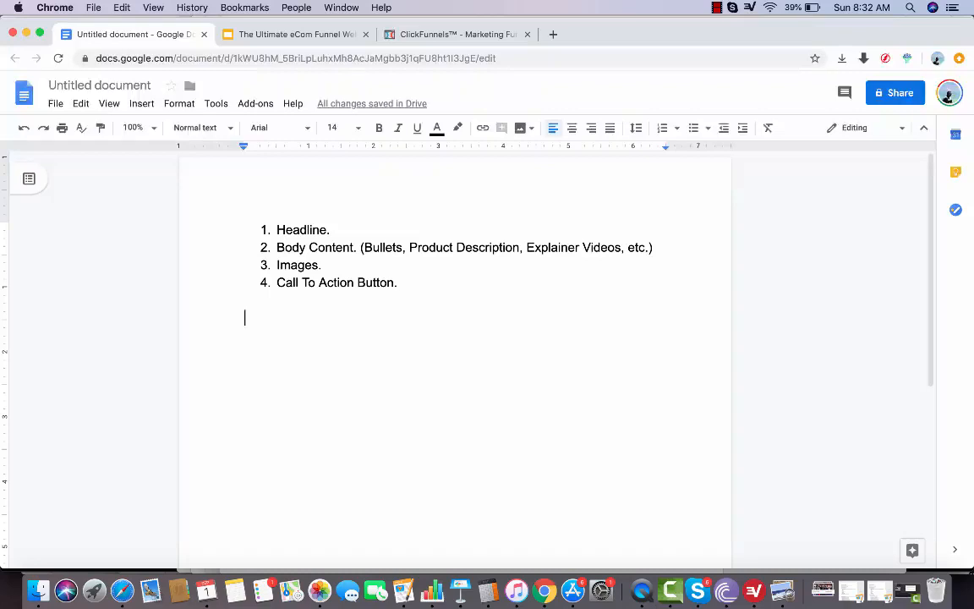
{"action": "type", "text": "BEa"}
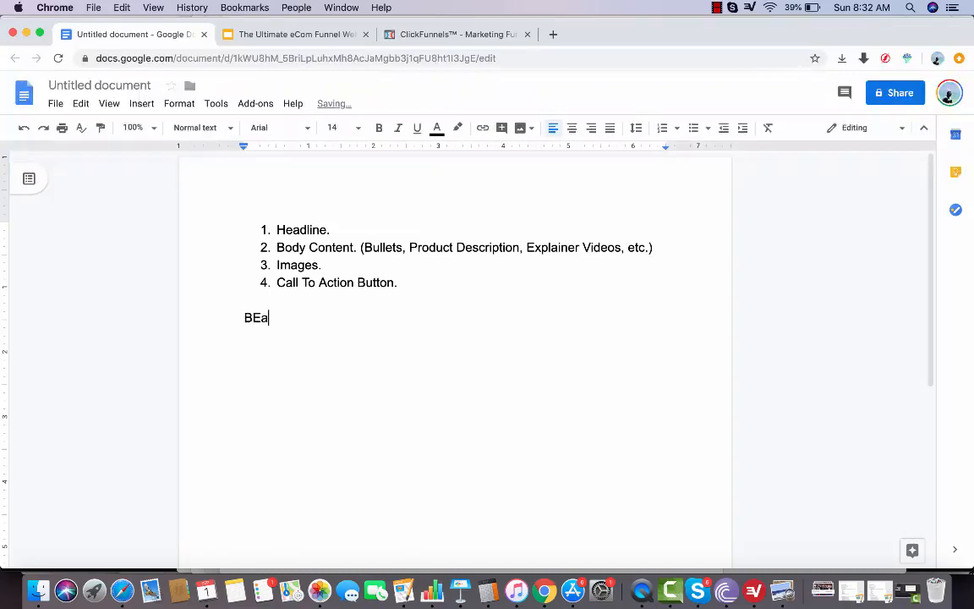
{"action": "key", "text": "BackSpace"}
{"action": "key", "text": "BackSpace"}
{"action": "type", "text": "eard Oil."}
{"action": "key", "text": "BackSpace"}
{"action": "type", "text": "- Valhalla B3e"}
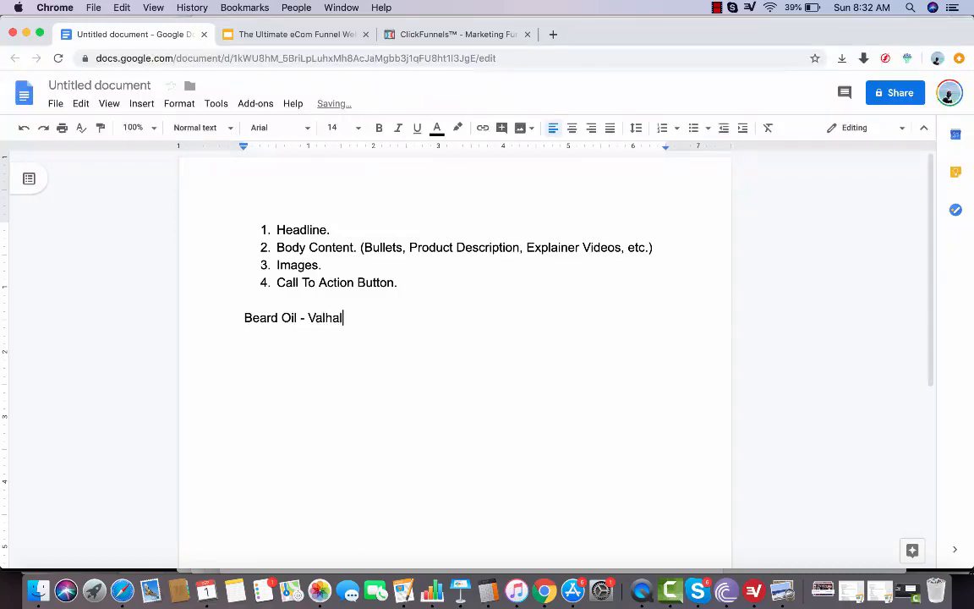
{"action": "key", "text": "BackSpace"}
{"action": "key", "text": "BackSpace"}
{"action": "type", "text": "eard Oil."}
Add the line "Audience :- Norse" below the Valhalla Beard Oil line, separated by a blank line
{"action": "key", "text": "Return"}
{"action": "key", "text": "Return"}
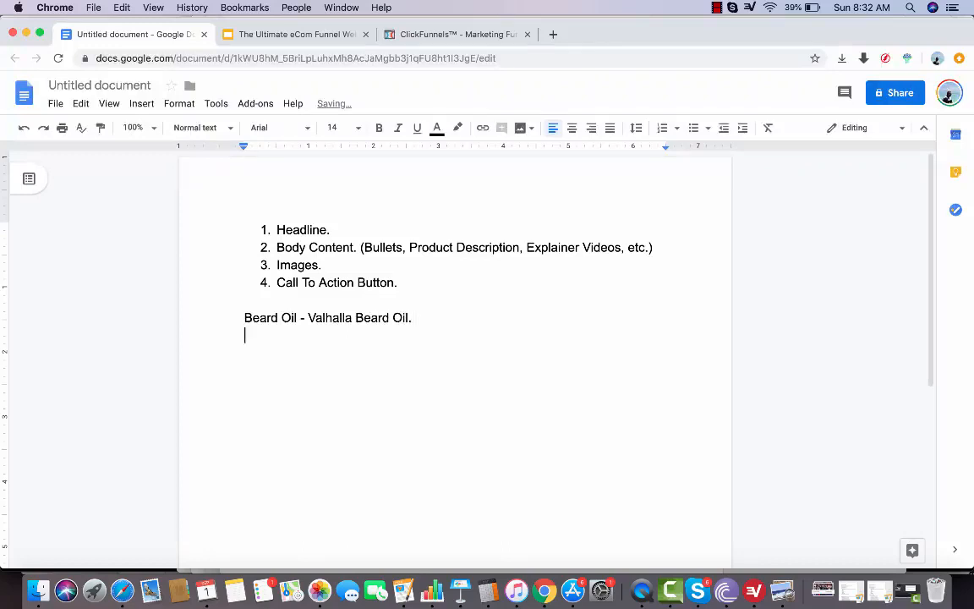
{"action": "type", "text": "Audience "}
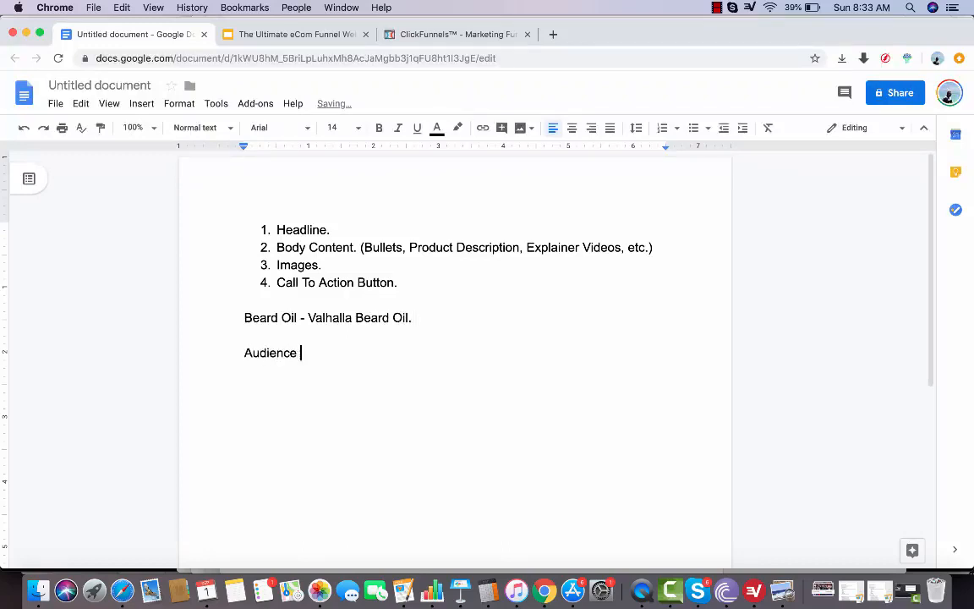
{"action": "type", "text": ":- Norse"}
Switch to the eCom Funnel Webinar presentation in Google Slides and view slide 72 with the Deep Dive answers about beards
{"action": "left_click", "coordinate": [287, 34]}
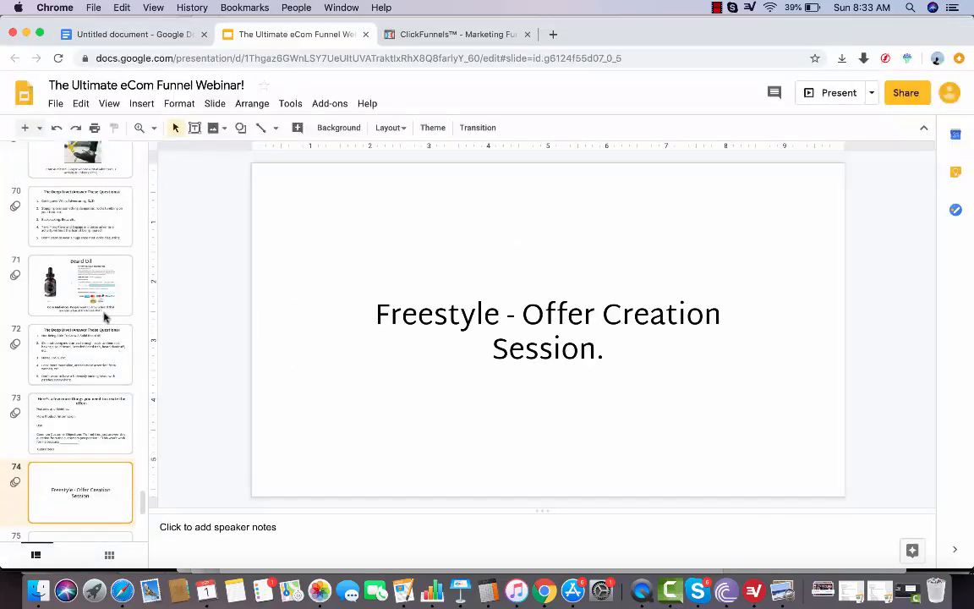
{"action": "scroll", "coordinate": [99, 304], "scroll_direction": "up", "scroll_amount": 2}
{"action": "left_click", "coordinate": [105, 334]}
{"action": "left_click", "coordinate": [89, 400]}
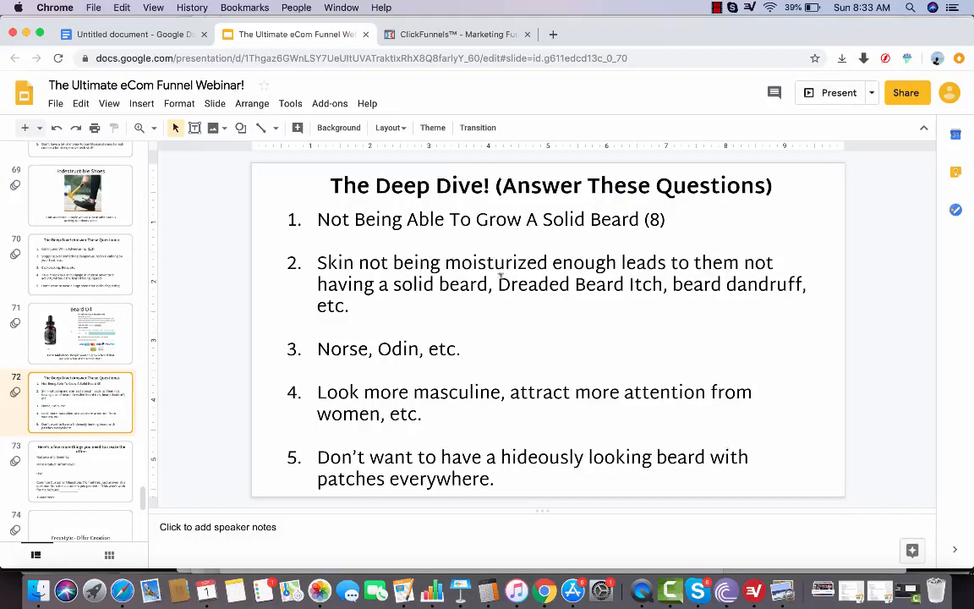
Switch back to the Google Docs document and add the label "Headline Could be :-" below the audience line
{"action": "left_click", "coordinate": [140, 35]}
{"action": "key", "text": "Return"}
{"action": "key", "text": "Return"}
{"action": "type", "text": "Headl"}
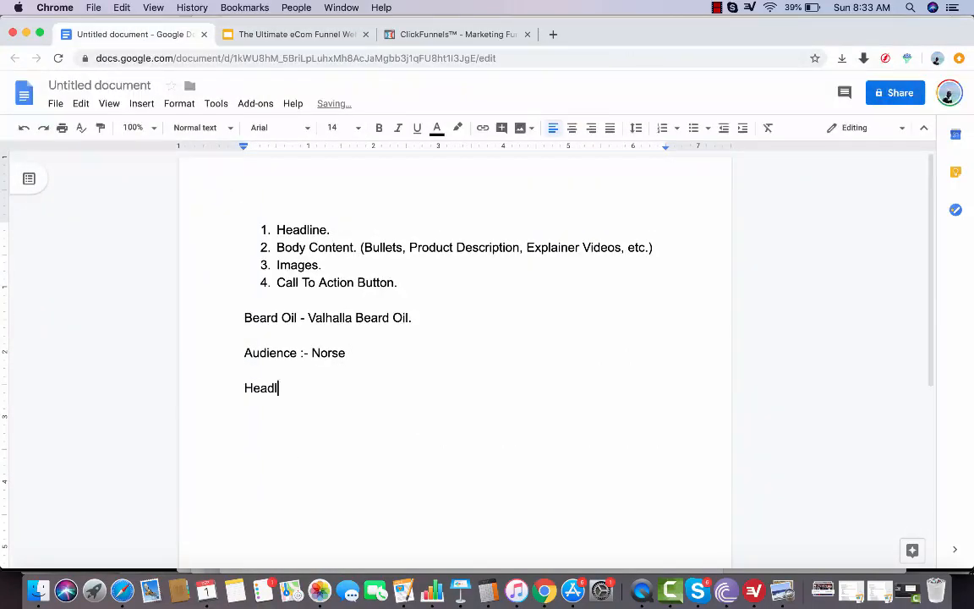
{"action": "type", "text": "ine Could be :="}
{"action": "key", "text": "BackSpace"}
{"action": "type", "text": "="}
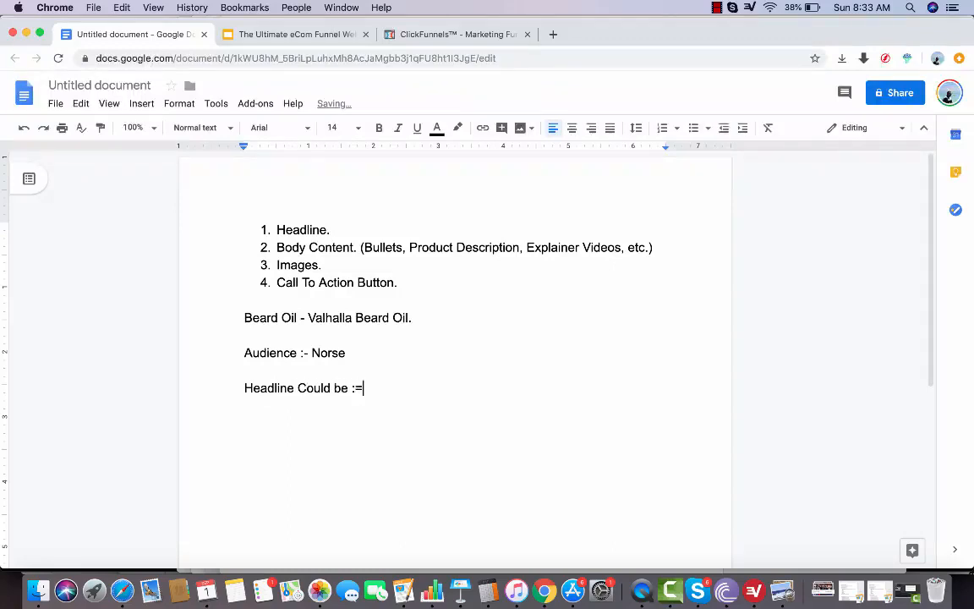
{"action": "key", "text": "BackSpace"}
{"action": "type", "text": "-"}
Write the headline "Are you sick and tired of NOT Being Able To Grow a Beard?" under the headline label
{"action": "key", "text": "Return"}
{"action": "key", "text": "Return"}
{"action": "type", "text": "Are you sick and tired of n"}
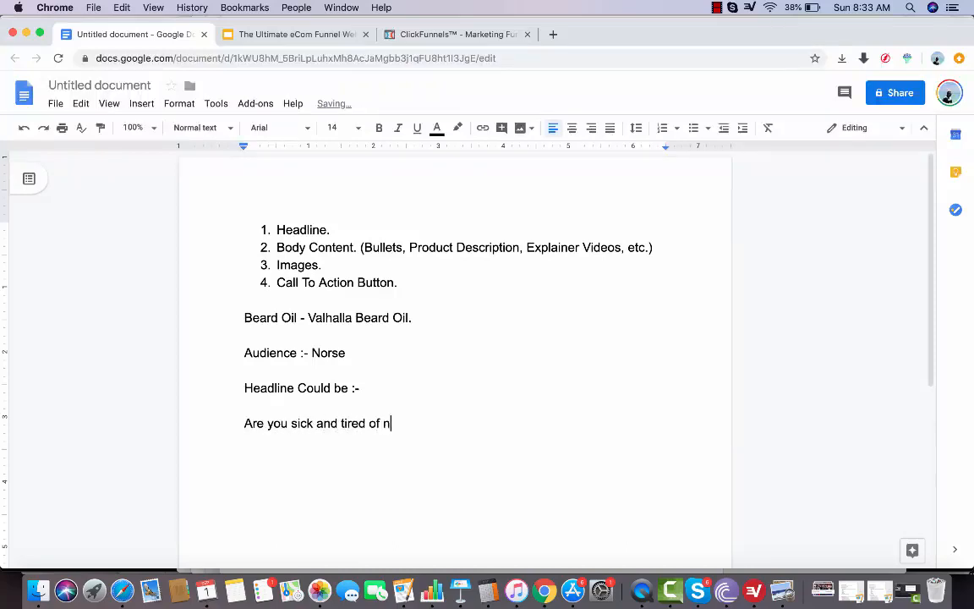
{"action": "key", "text": "BackSpace"}
{"action": "type", "text": "NOT BE"}
{"action": "key", "text": "BackSpace"}
{"action": "type", "text": "eing Able To G"}
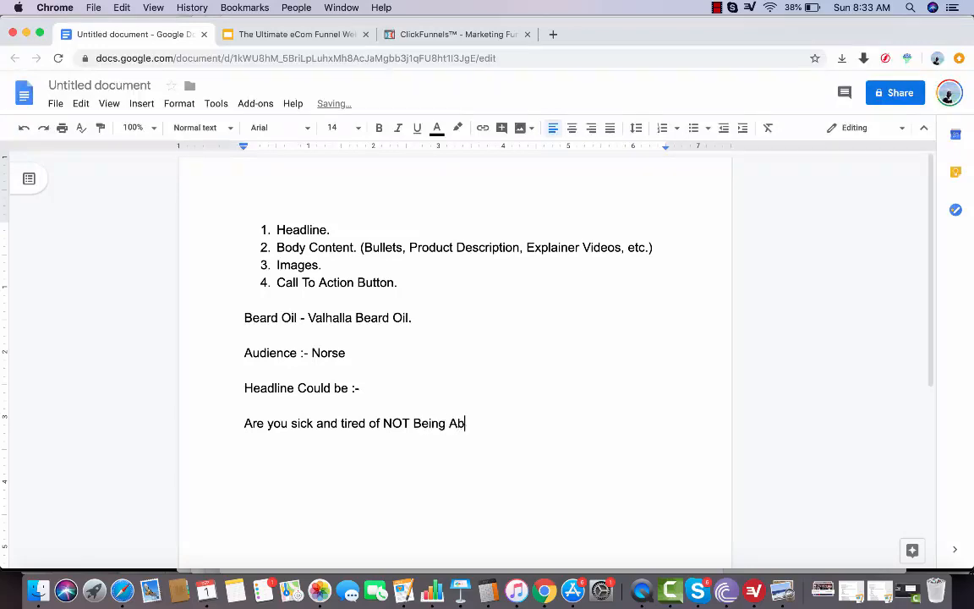
{"action": "type", "text": "row a Beard?"}
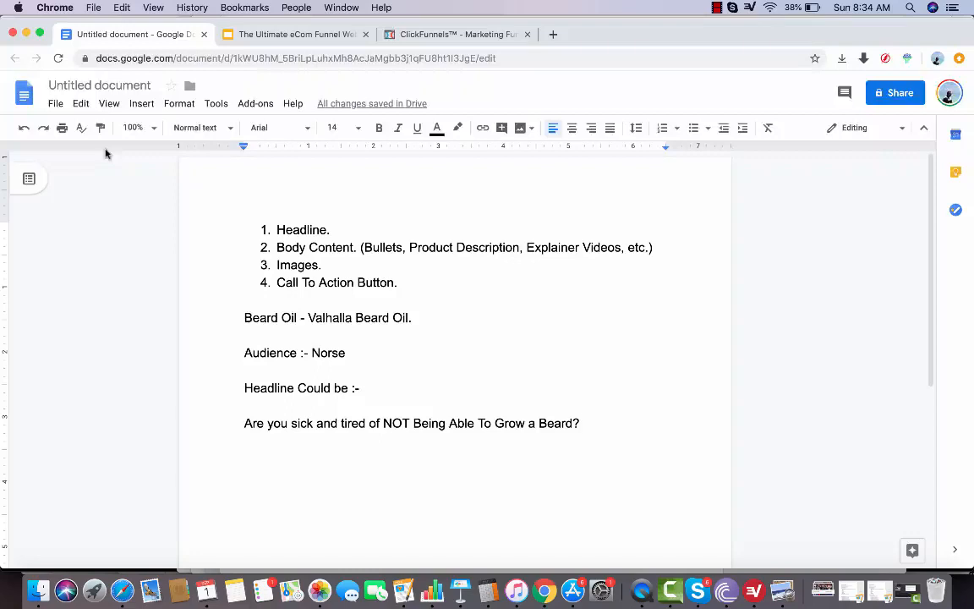
Add the label "Body Content :-" below the headline question, followed by a blank line
{"action": "key", "text": "Return"}
{"action": "key", "text": "Return"}
{"action": "type", "text": "Bod"}
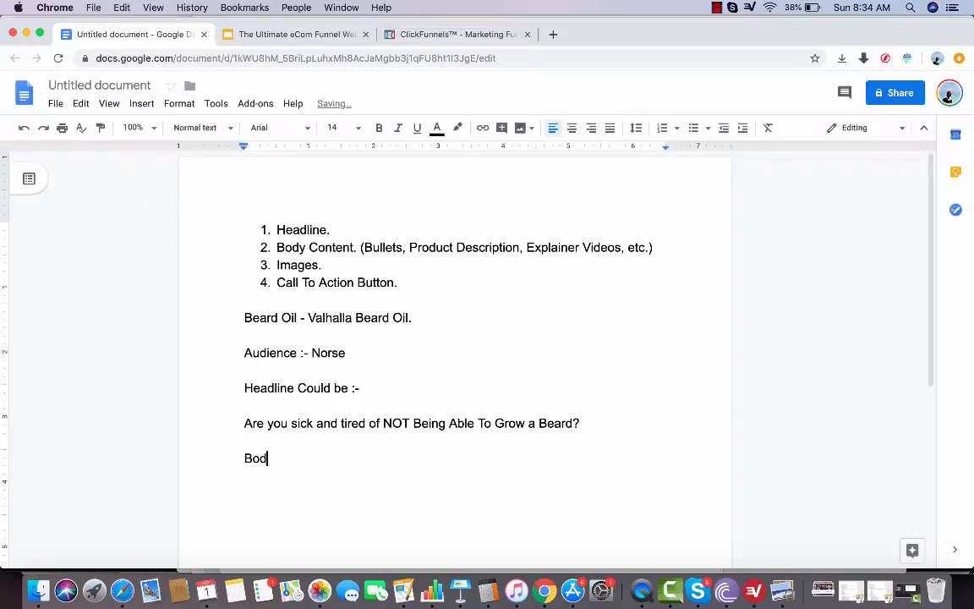
{"action": "type", "text": "y Content i:-"}
{"action": "key", "text": "BackSpace"}
{"action": "key", "text": "BackSpace"}
{"action": "key", "text": "BackSpace"}
{"action": "type", "text": ":-"}
{"action": "key", "text": "Return"}
{"action": "key", "text": "Return"}
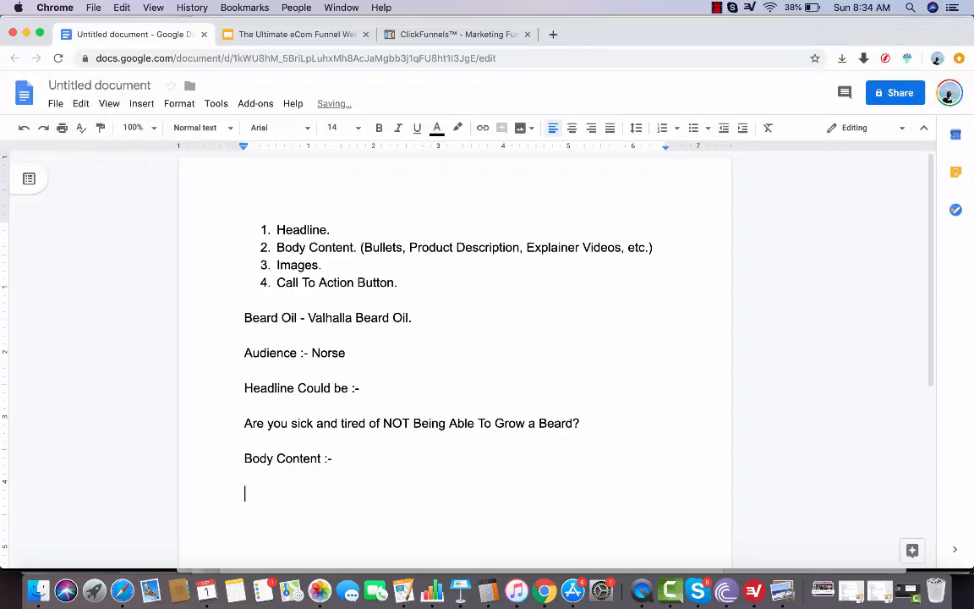
Write "Do you want to grow a Beard like Thor?" as the first question under the body content label
{"action": "scroll", "coordinate": [184, 233], "scroll_direction": "down", "scroll_amount": 3}
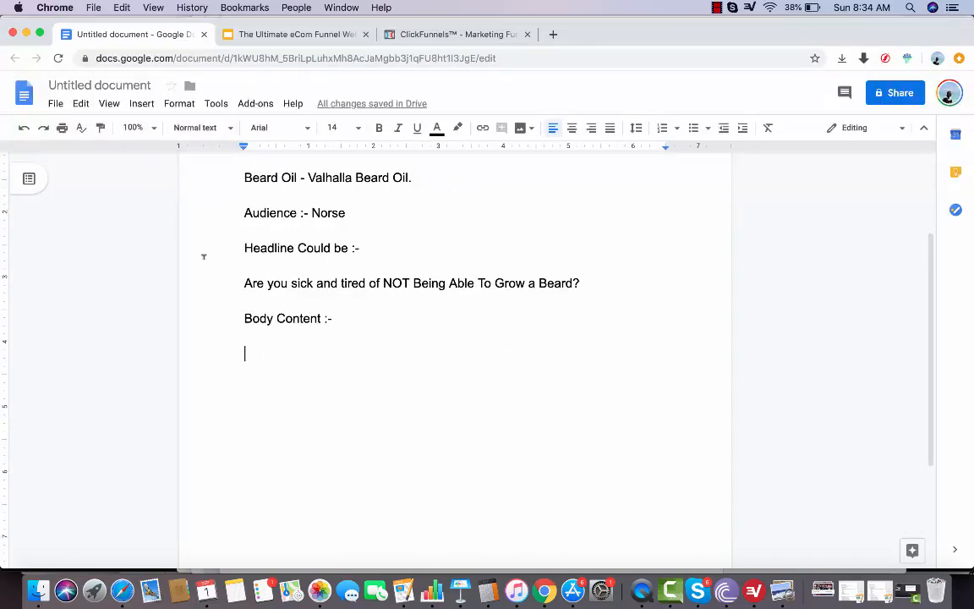
{"action": "type", "text": "A"}
{"action": "key", "text": "BackSpace"}
{"action": "type", "text": "Do you "}
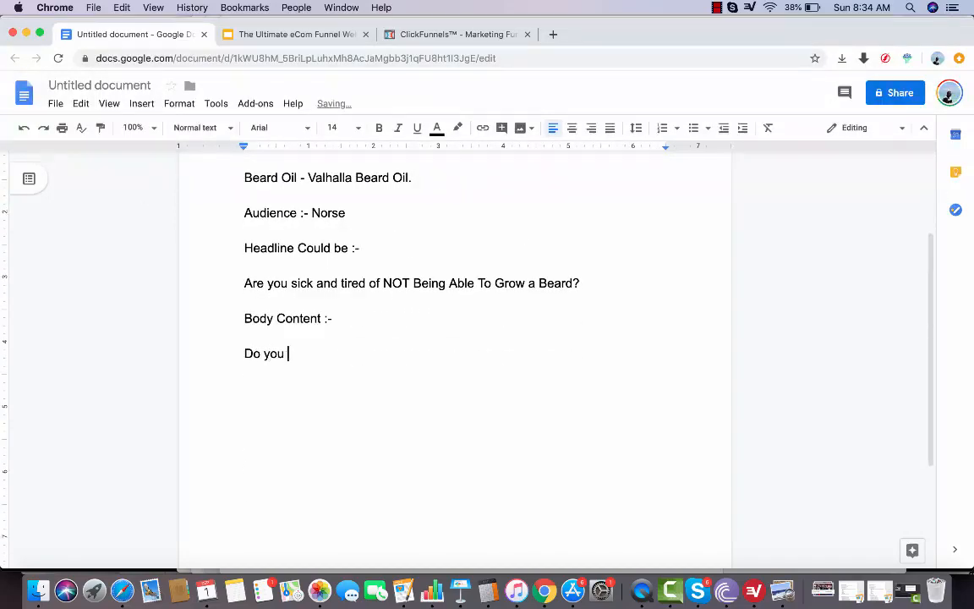
{"action": "type", "text": "want to grow t"}
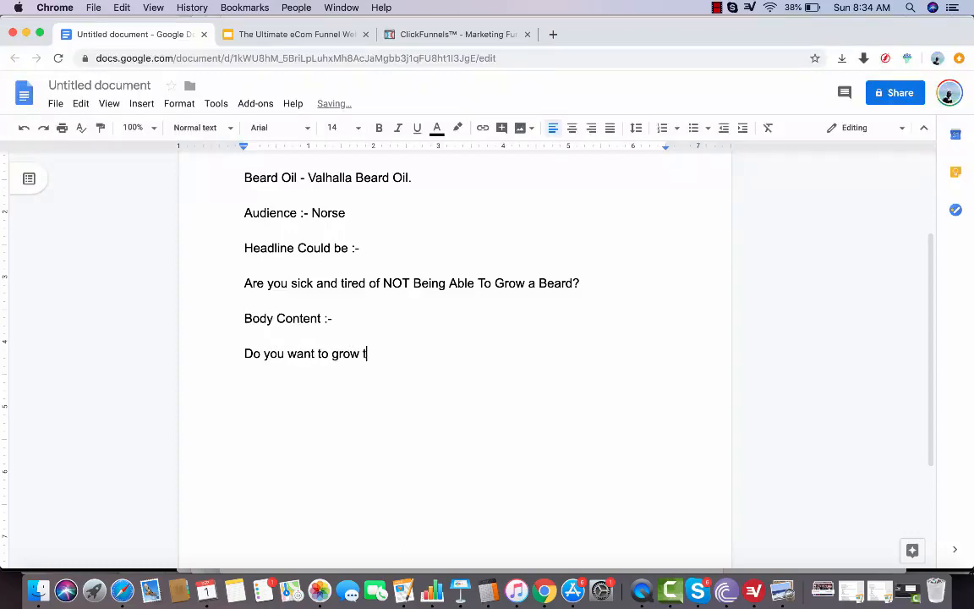
{"action": "type", "text": "he beard of"}
{"action": "key", "text": "BackSpace"}
{"action": "key", "text": "BackSpace"}
{"action": "key", "text": "BackSpace"}
{"action": "key", "text": "BackSpace"}
{"action": "key", "text": "BackSpace"}
{"action": "key", "text": "BackSpace"}
{"action": "key", "text": "BackSpace"}
{"action": "key", "text": "BackSpace"}
{"action": "key", "text": "BackSpace"}
{"action": "key", "text": "BackSpace"}
{"action": "key", "text": "BackSpace"}
{"action": "key", "text": "BackSpace"}
{"action": "type", "text": "a Beard like Thor?"}
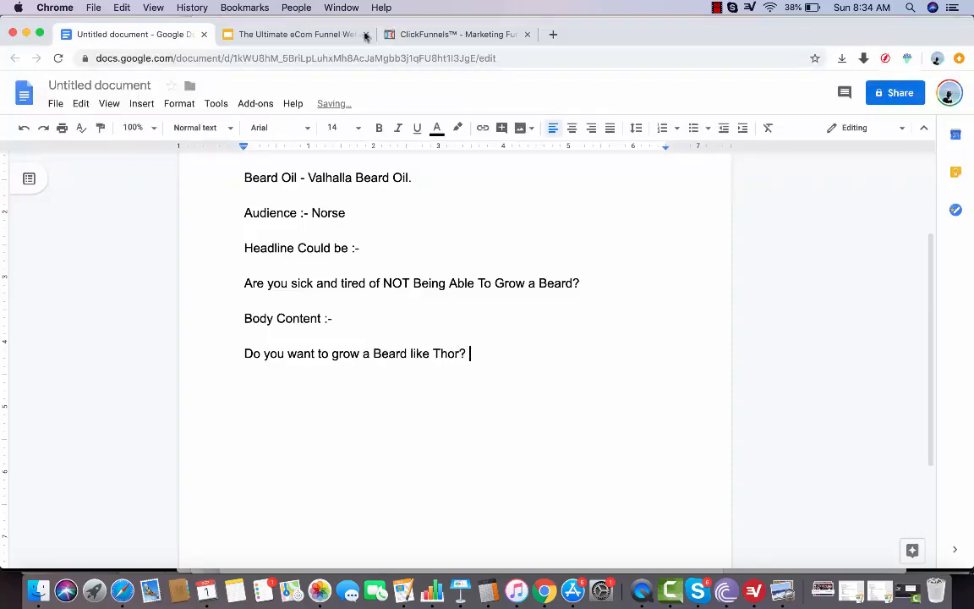
Consult the Deep Dive slide in the presentation, then begin a second body question in the document with "Do you want look more masculine"
{"action": "left_click", "coordinate": [334, 38]}
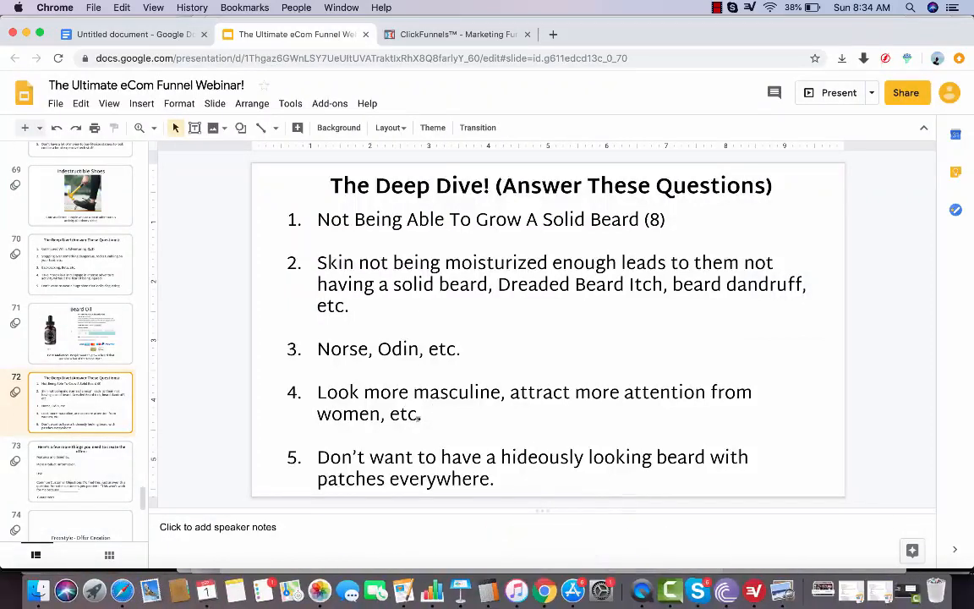
{"action": "left_click", "coordinate": [164, 41]}
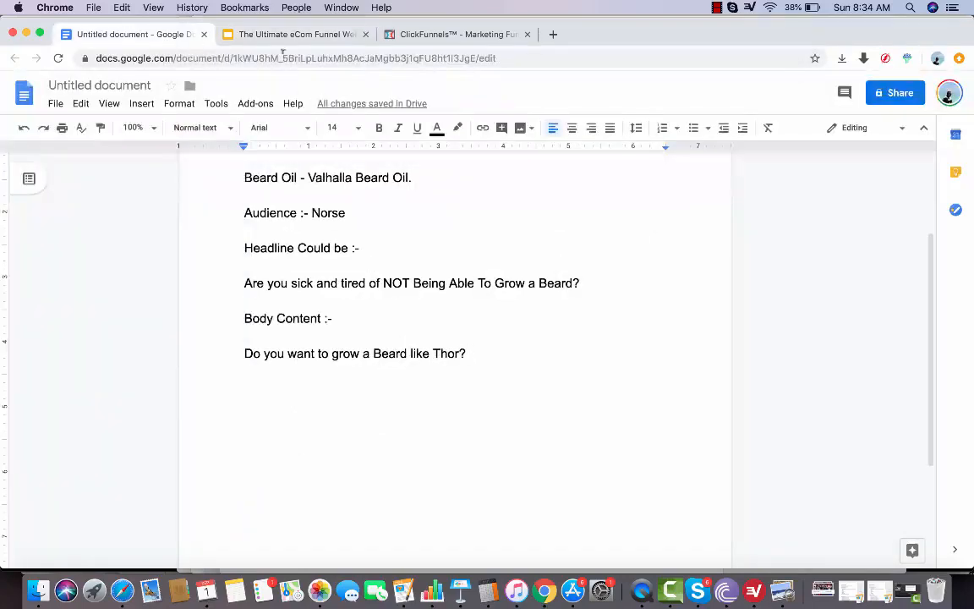
{"action": "key", "text": "Return"}
{"action": "type", "text": "Do Y"}
{"action": "key", "text": "BackSpace"}
{"action": "key", "text": "BackSpace"}
{"action": "key", "text": "BackSpace"}
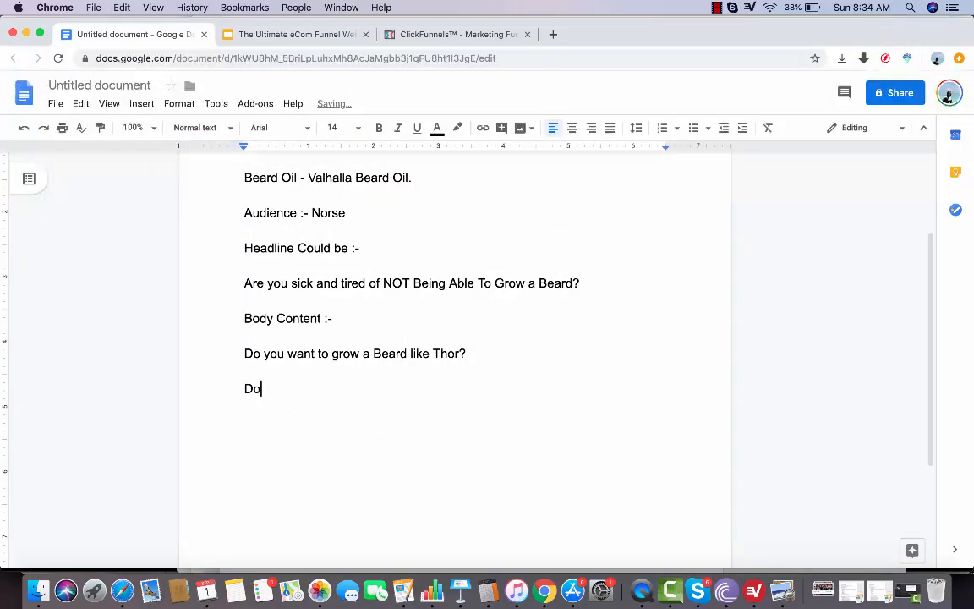
{"action": "type", "text": "o you want mor"}
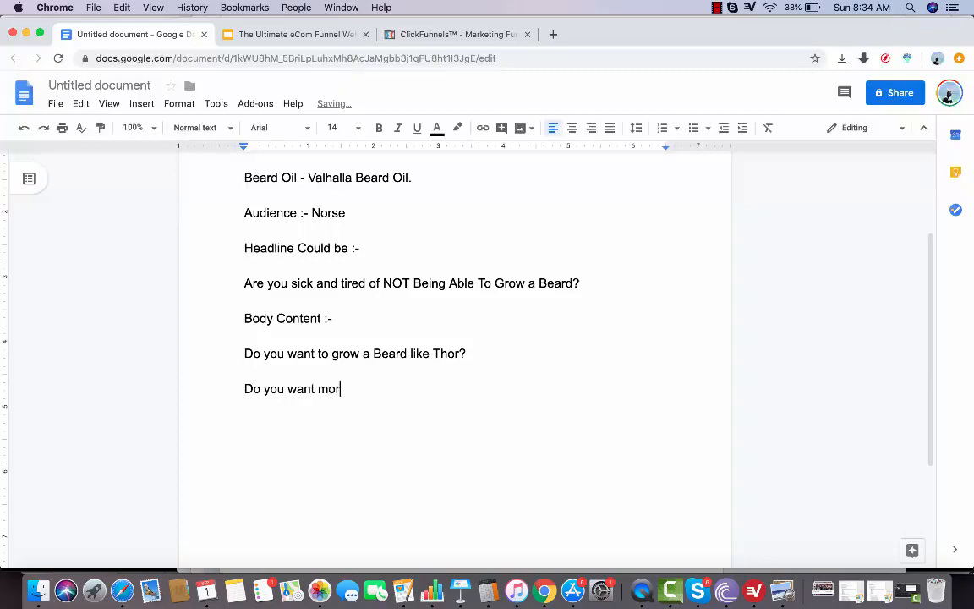
{"action": "key", "text": "BackSpace"}
{"action": "key", "text": "BackSpace"}
{"action": "key", "text": "BackSpace"}
{"action": "type", "text": "look more masculine"}
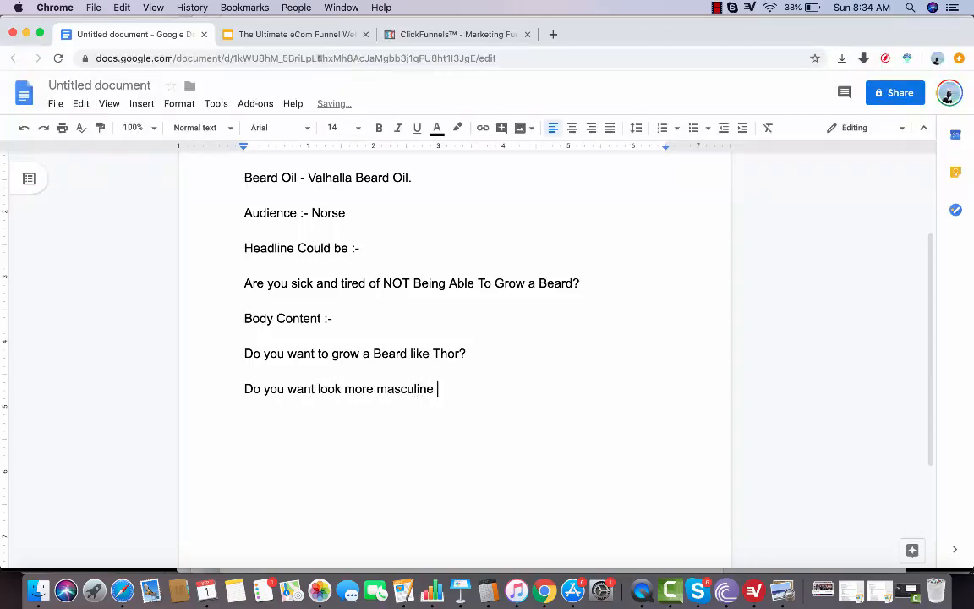
Check the Deep Dive slide, and complete the second body question in the document with "and dominant?", followed by a blank line
{"action": "left_click", "coordinate": [314, 39]}
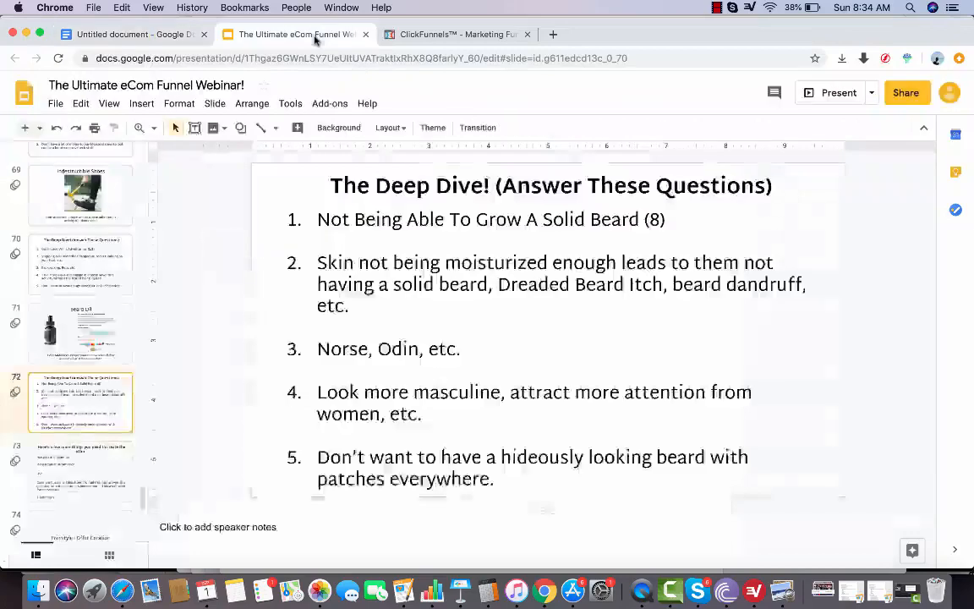
{"action": "left_click", "coordinate": [133, 38]}
{"action": "type", "text": "and domina"}
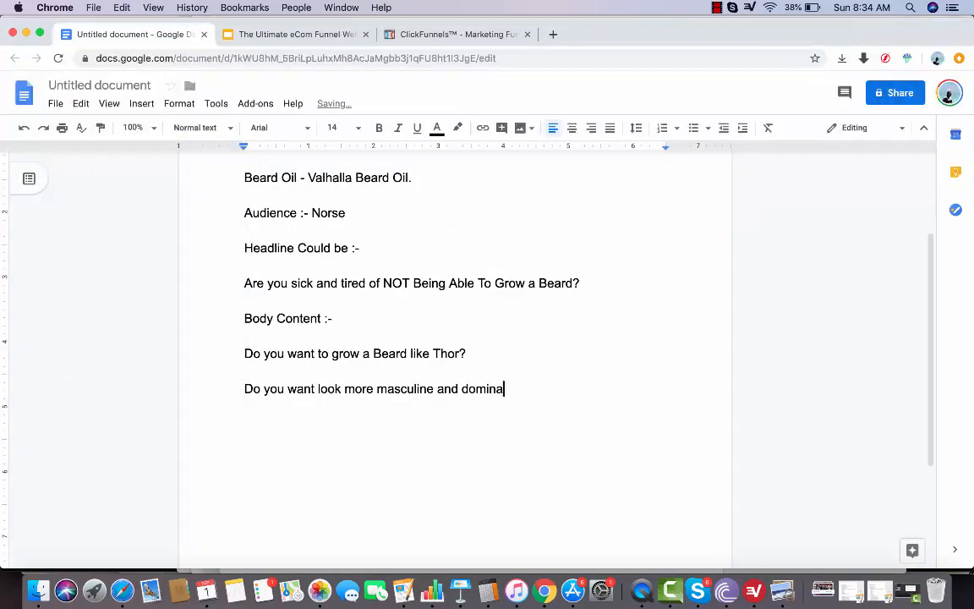
{"action": "type", "text": "nt?"}
{"action": "key", "text": "Return"}
{"action": "key", "text": "Return"}
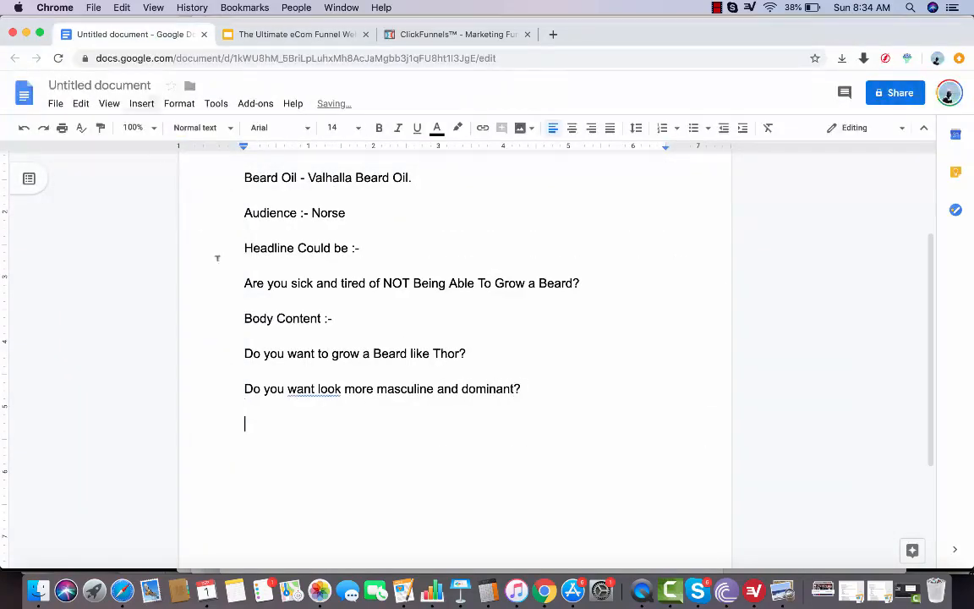
Write "If you answered yes…" as a new line below the two body questions
{"action": "type", "text": "If you answe"}
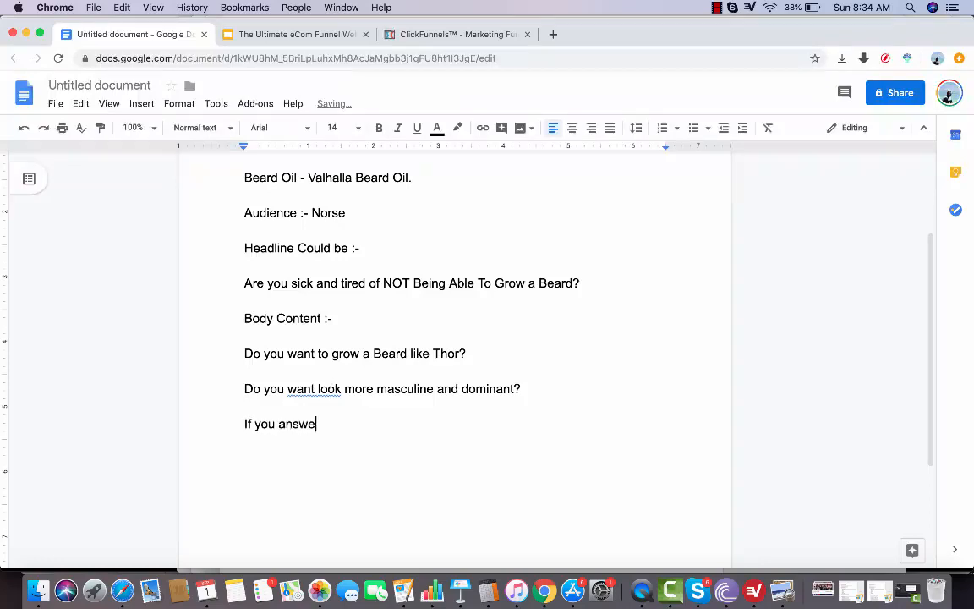
{"action": "type", "text": "red yes..."}
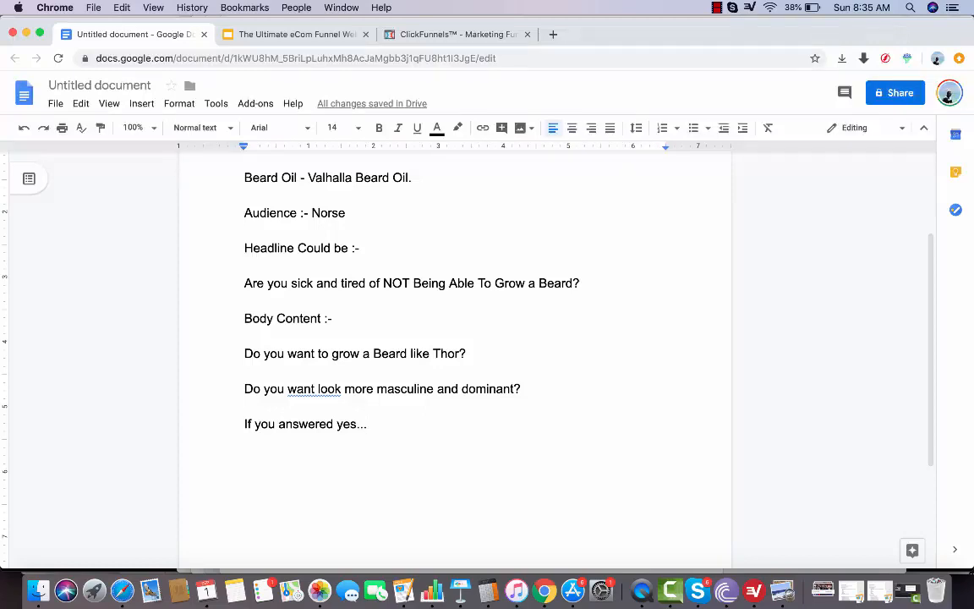
{"action": "key", "text": "Return"}
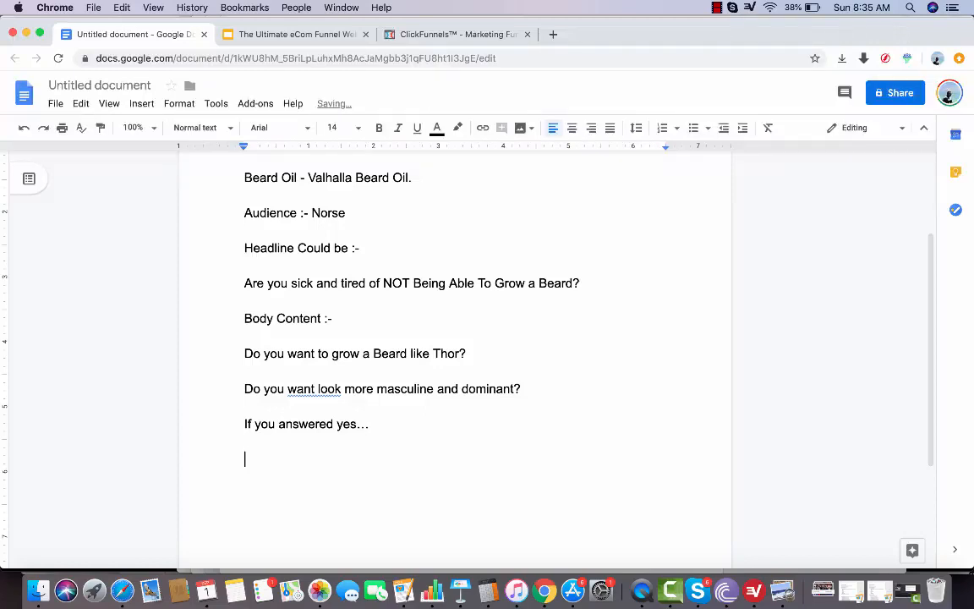
Write "This beard oil will help you!" below the "If you answered yes…" line
{"action": "type", "text": "T"}
{"action": "key", "text": "BackSpace"}
{"action": "type", "text": "This beard oiu"}
{"action": "key", "text": "BackSpace"}
{"action": "type", "text": "l w"}
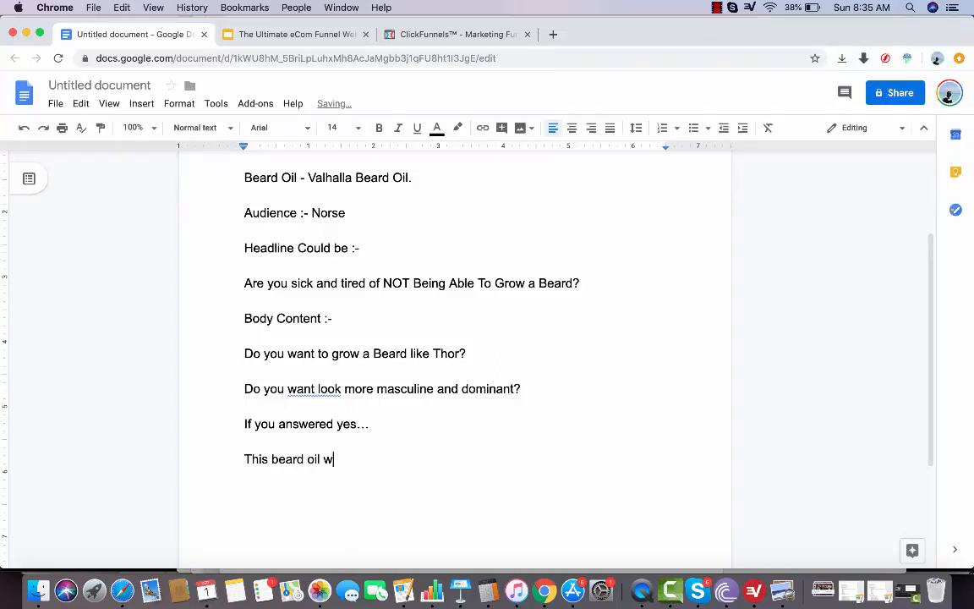
{"action": "type", "text": "ill help you!"}
Add the line "Here's some of its features and benefits:-" at the end of the body content, followed by a new line
{"action": "key", "text": "Return"}
{"action": "key", "text": "Return"}
{"action": "type", "text": "Here's some"}
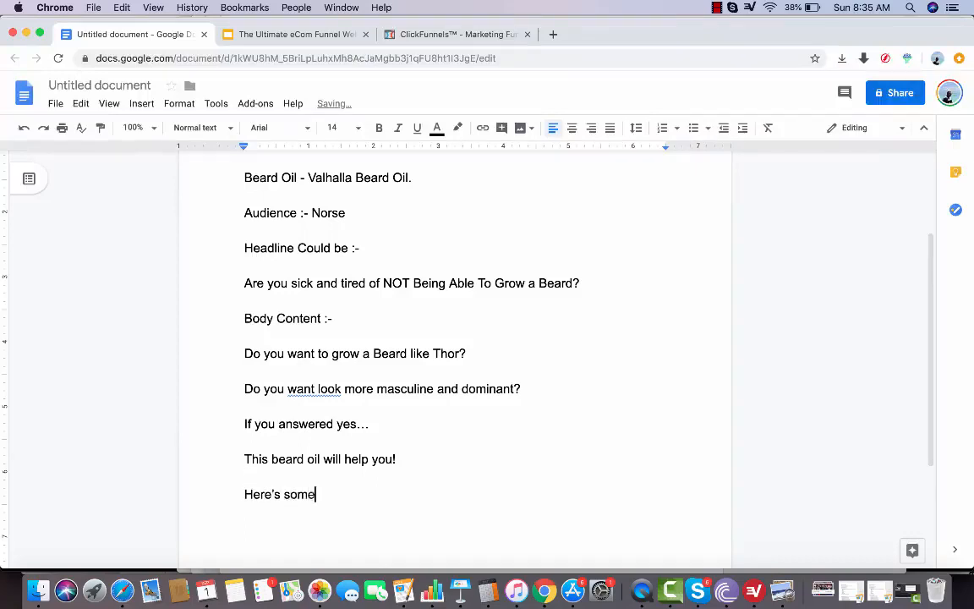
{"action": "type", "text": " of its an"}
{"action": "key", "text": "BackSpace"}
{"action": "key", "text": "BackSpace"}
{"action": "type", "text": "featur"}
{"action": "key", "text": "BackSpace"}
{"action": "key", "text": "BackSpace"}
{"action": "type", "text": "ures and"}
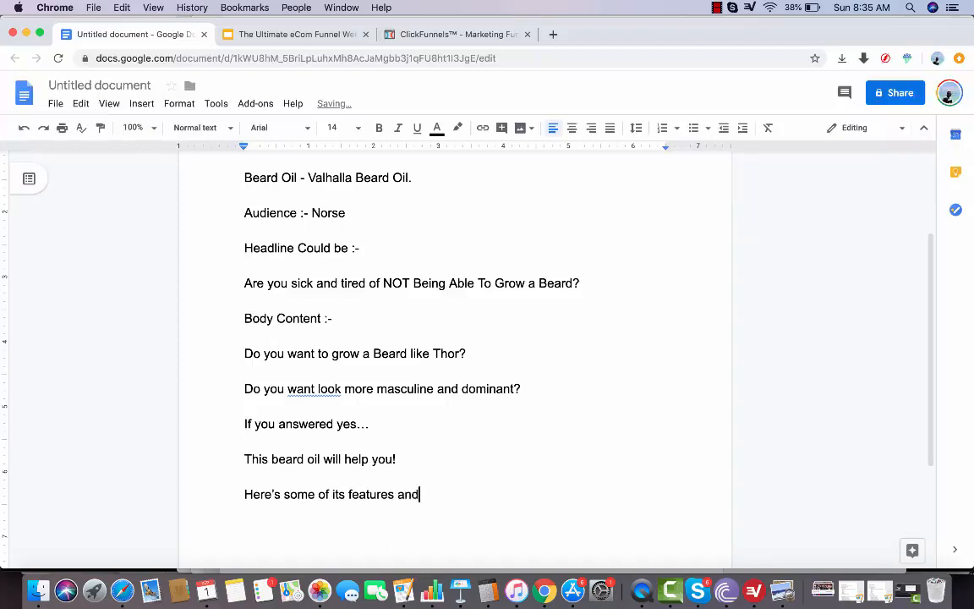
{"action": "type", "text": " benefits:-"}
{"action": "key", "text": "Return"}
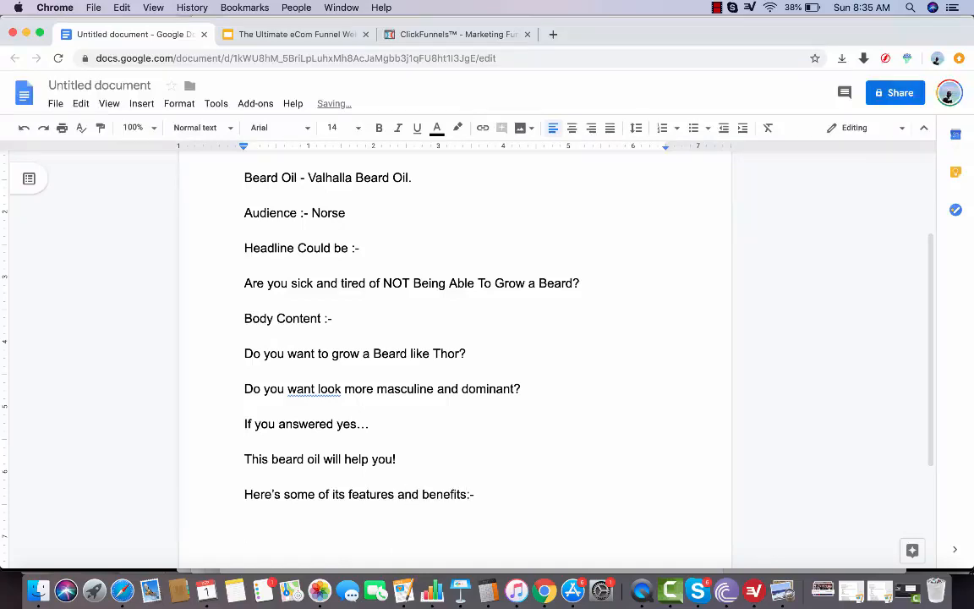
Remove "and benefits" from the features line at the end of the body content
{"action": "left_click_drag", "start_coordinate": [465, 495], "coordinate": [394, 493]}
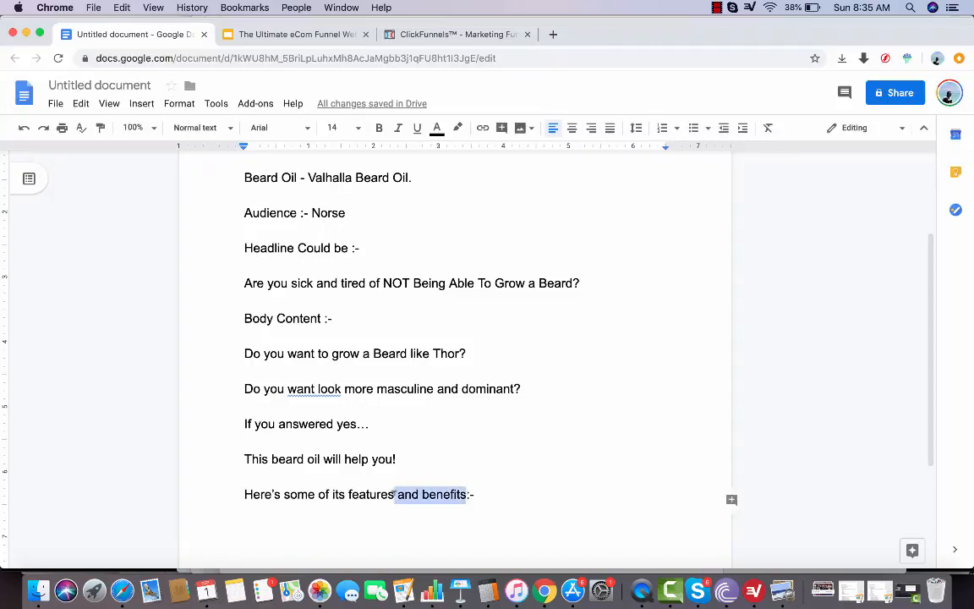
{"action": "key", "text": "BackSpace"}
{"action": "left_click", "coordinate": [403, 519]}
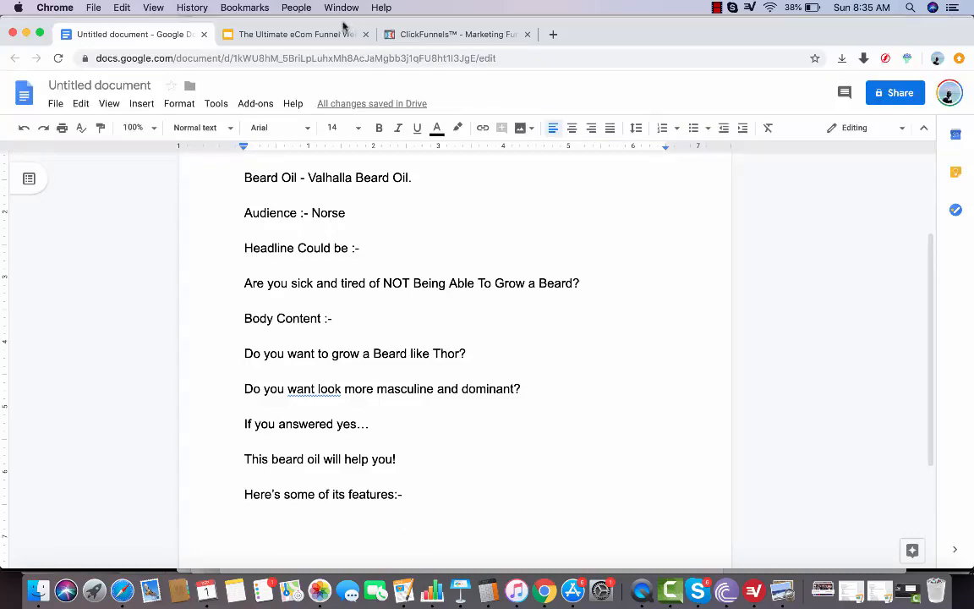
{"action": "left_click", "coordinate": [317, 34]}
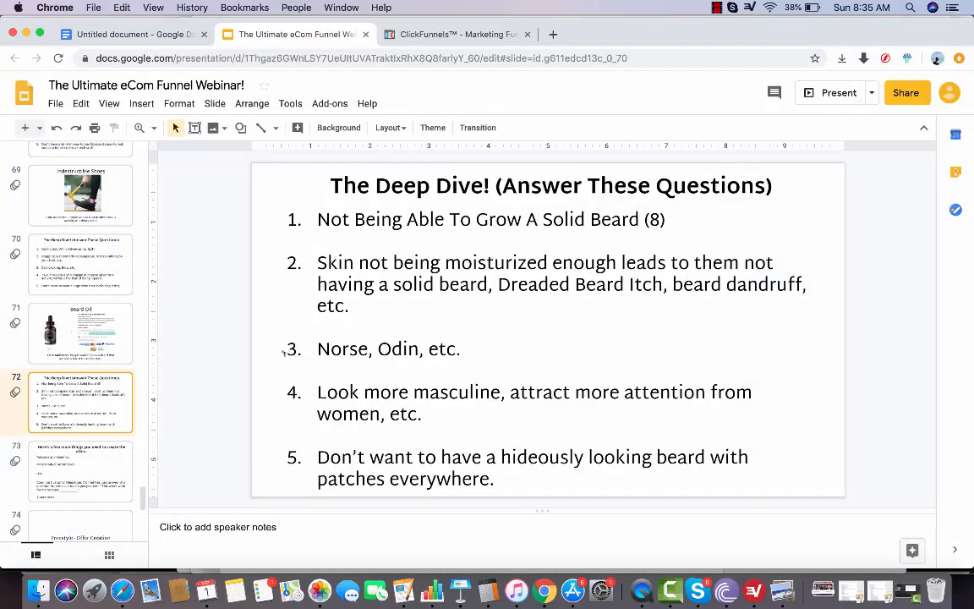
{"action": "left_click_drag", "start_coordinate": [318, 263], "coordinate": [382, 286]}
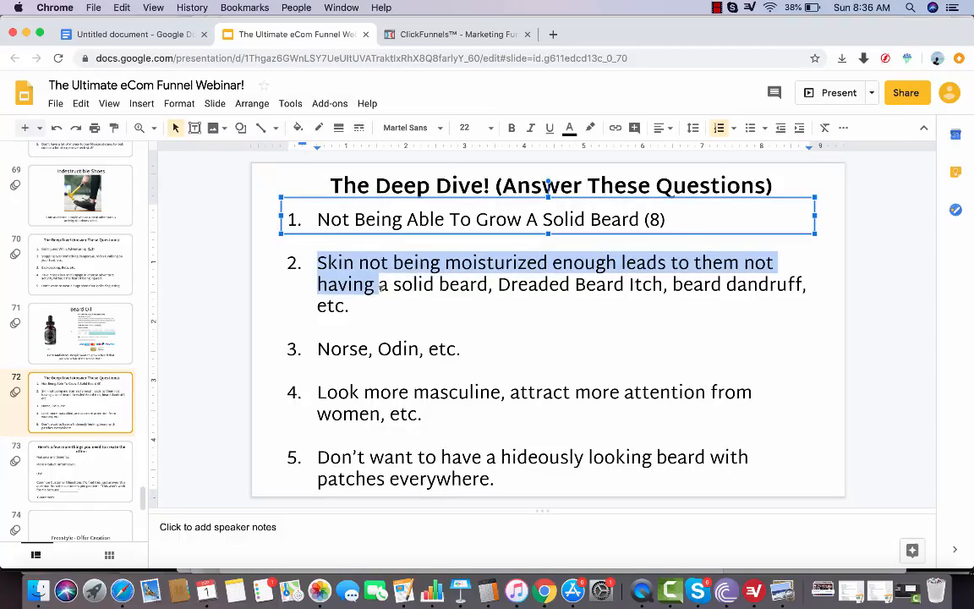
{"action": "left_click", "coordinate": [135, 34]}
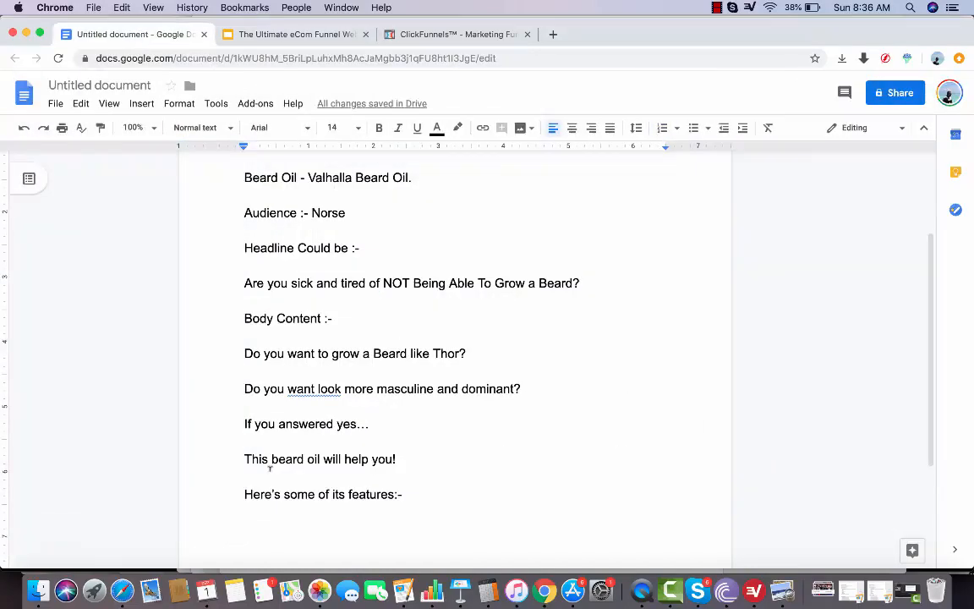
{"action": "type", "text": "This beard oi"}
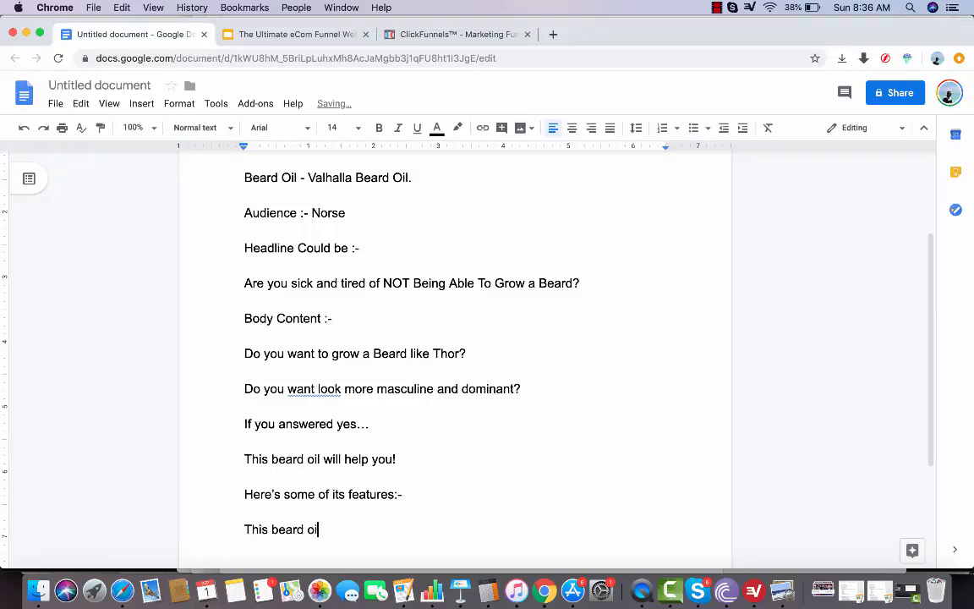
{"action": "type", "text": "l helps you moisture "}
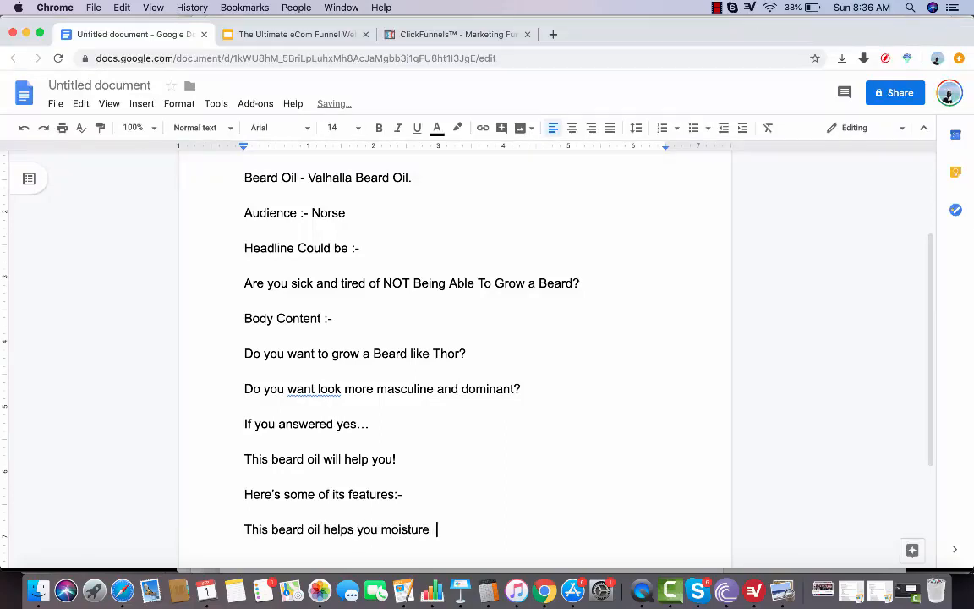
{"action": "type", "text": "the skin under your bea"}
{"action": "key", "text": "BackSpace"}
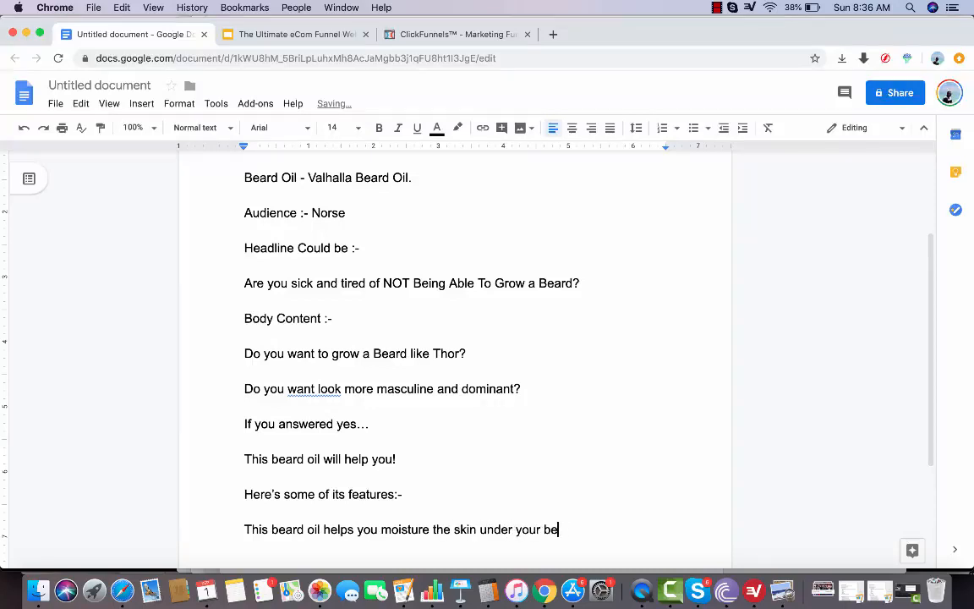
{"action": "type", "text": "ard which enables"}
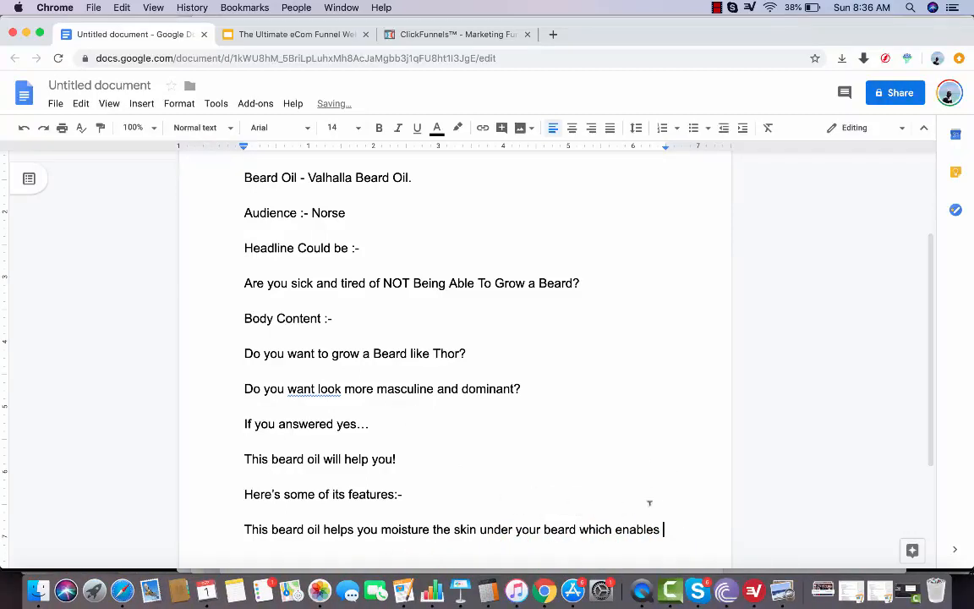
{"action": "left_click_drag", "start_coordinate": [664, 529], "coordinate": [245, 520]}
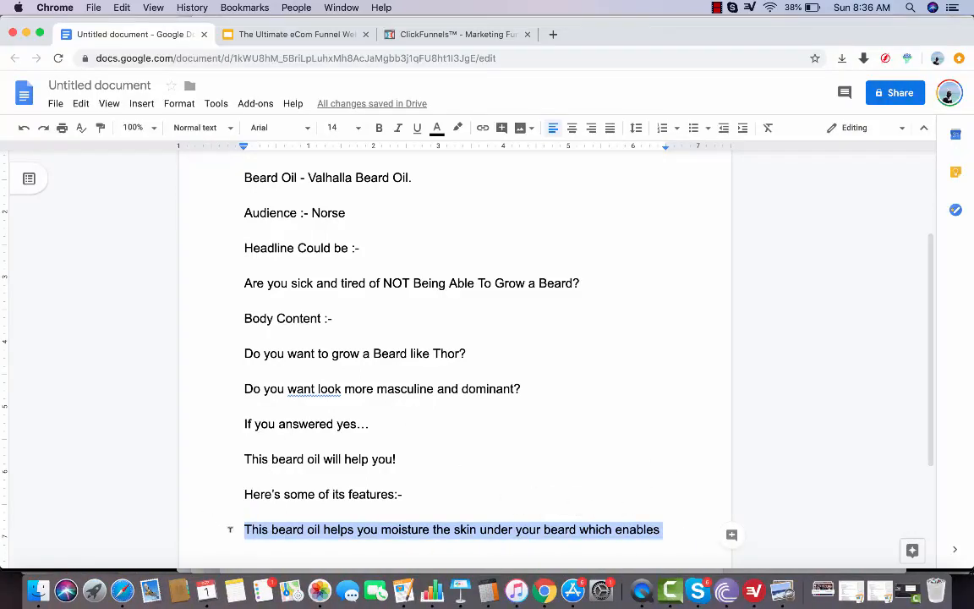
{"action": "key", "text": "BackSpace"}
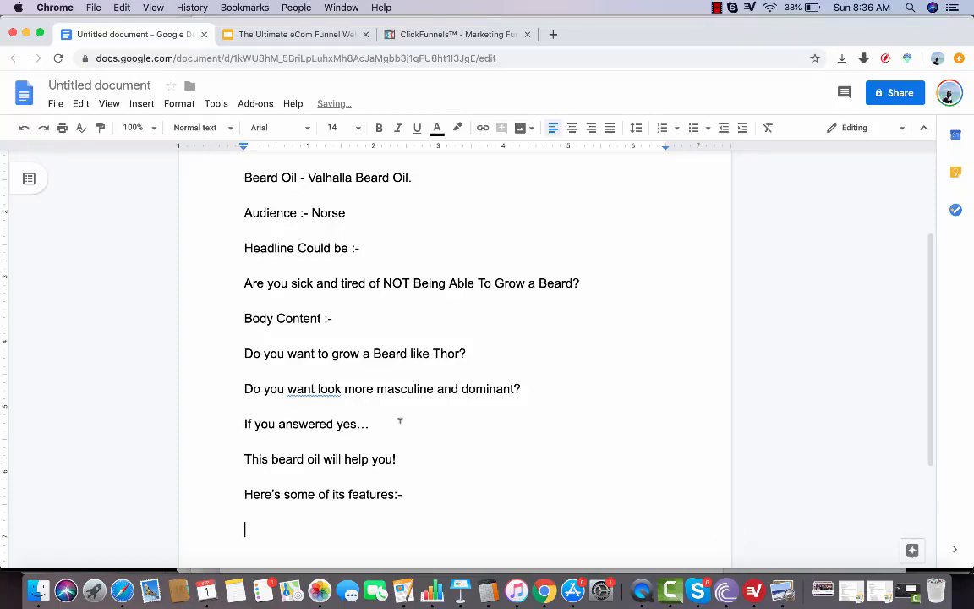
Replace the line "This beard oil will help you!" with "Look I understand," and open a new paragraph below it
{"action": "left_click", "coordinate": [400, 420]}
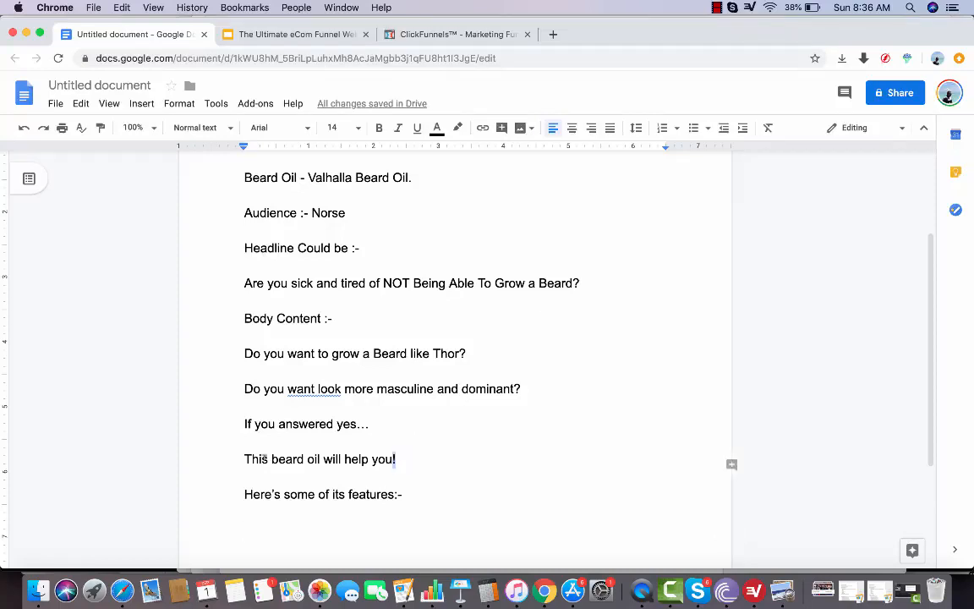
{"action": "left_click_drag", "start_coordinate": [396, 458], "coordinate": [238, 458]}
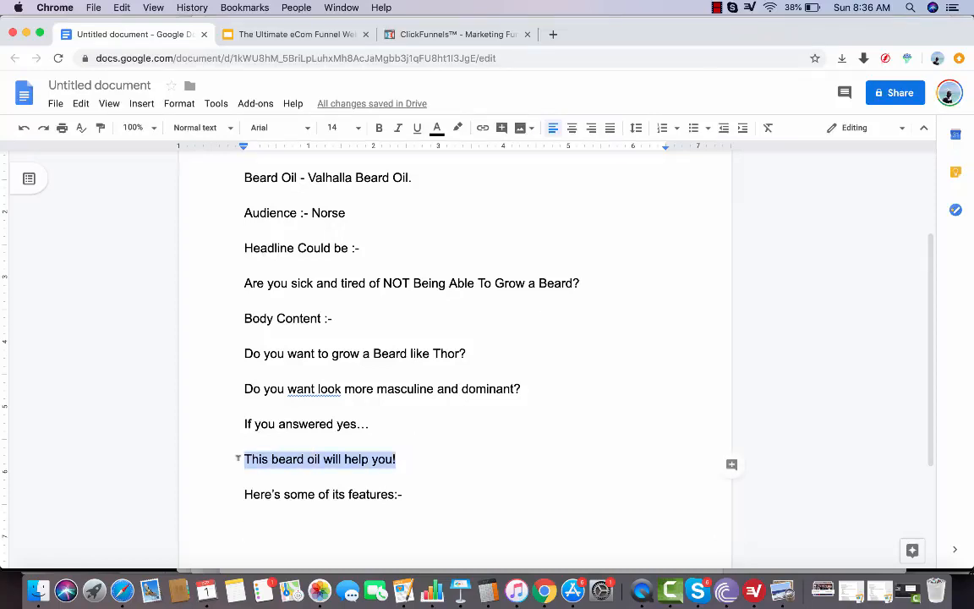
{"action": "type", "text": "B"}
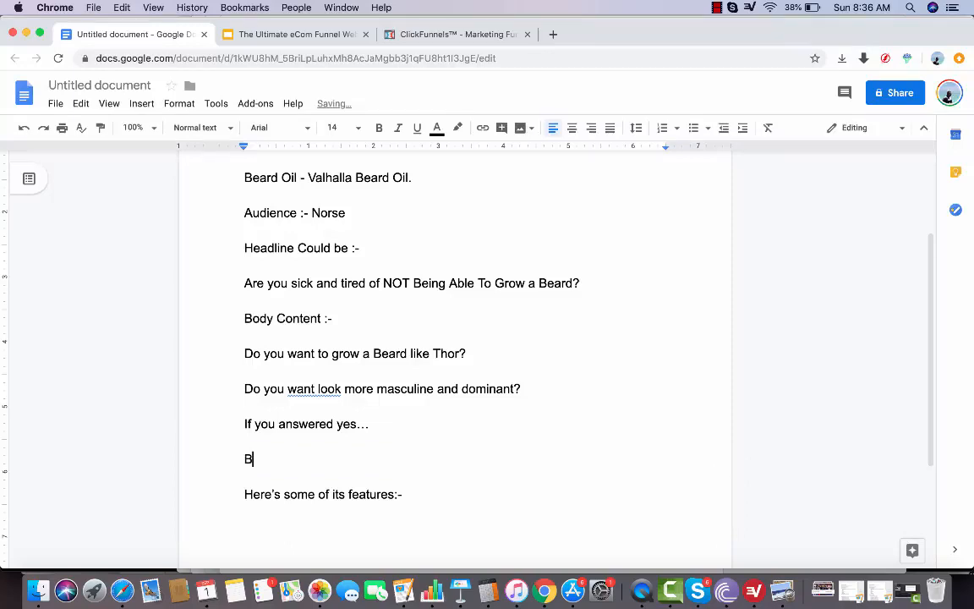
{"action": "key", "text": "BackSpace"}
{"action": "type", "text": "Look I understand,"}
{"action": "key", "text": "Return"}
{"action": "key", "text": "Return"}
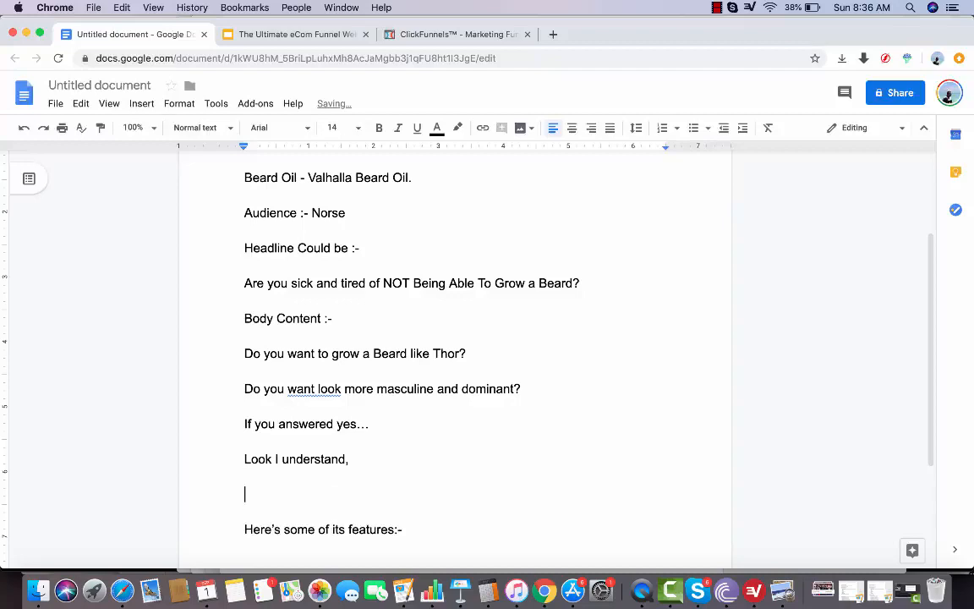
Write "I Tried very hard to grow a great beard for years and always ran into" above the features line
{"action": "type", "text": "I Tried very"}
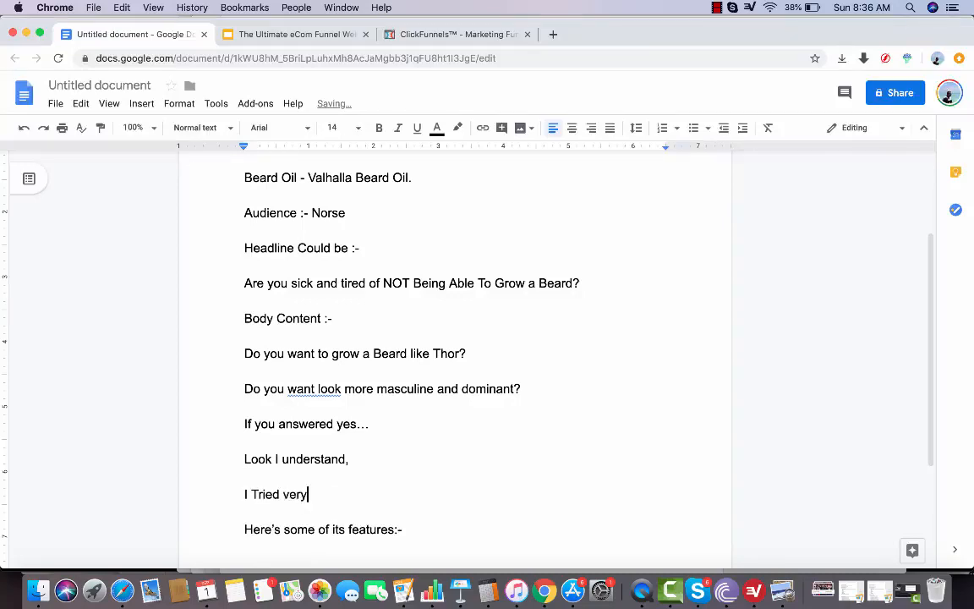
{"action": "type", "text": " hard to bear"}
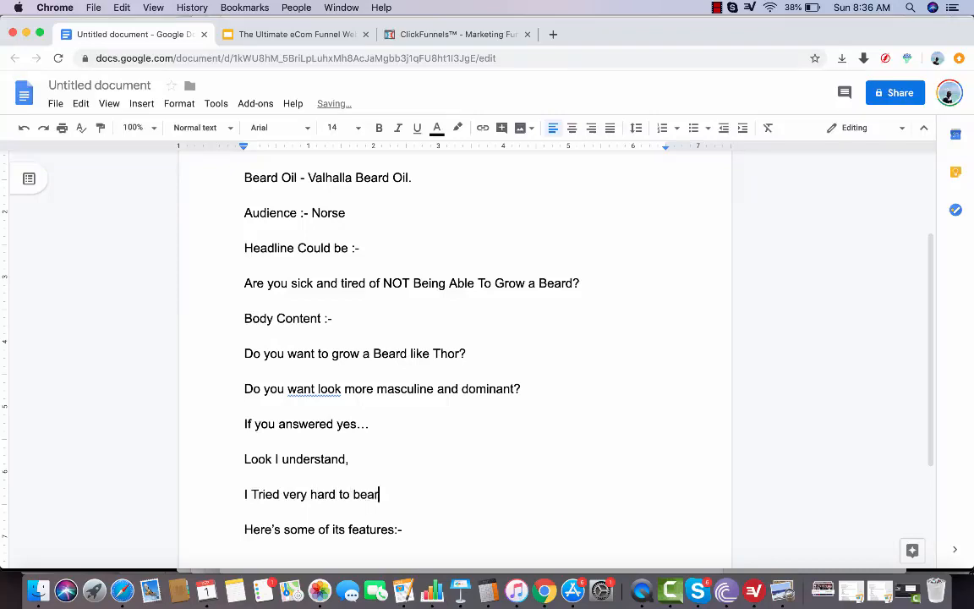
{"action": "key", "text": "BackSpace"}
{"action": "key", "text": "BackSpace"}
{"action": "key", "text": "BackSpace"}
{"action": "key", "text": "BackSpace"}
{"action": "type", "text": "grow a great beard for years"}
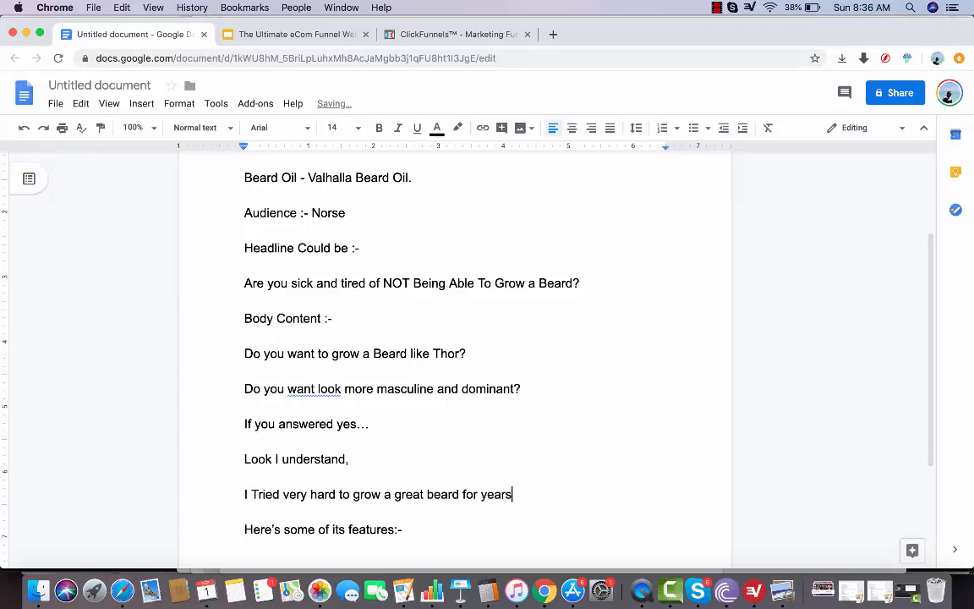
{"action": "type", "text": " and always ran "}
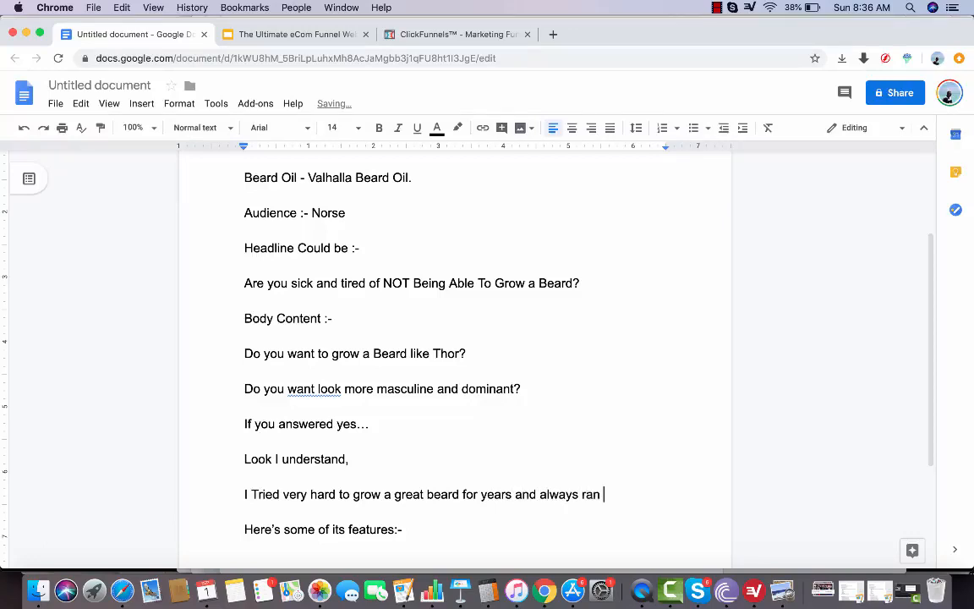
{"action": "type", "text": "into these pr"}
{"action": "key", "text": "BackSpace"}
{"action": "key", "text": "BackSpace"}
{"action": "key", "text": "BackSpace"}
{"action": "key", "text": "BackSpace"}
{"action": "key", "text": "BackSpace"}
{"action": "key", "text": "BackSpace"}
{"action": "key", "text": "BackSpace"}
{"action": "key", "text": "BackSpace"}
Check the Deep Dive slide, and replace "ran into" in the "I Tried very hard" sentence with "had these hideous beards that"
{"action": "left_click", "coordinate": [275, 34]}
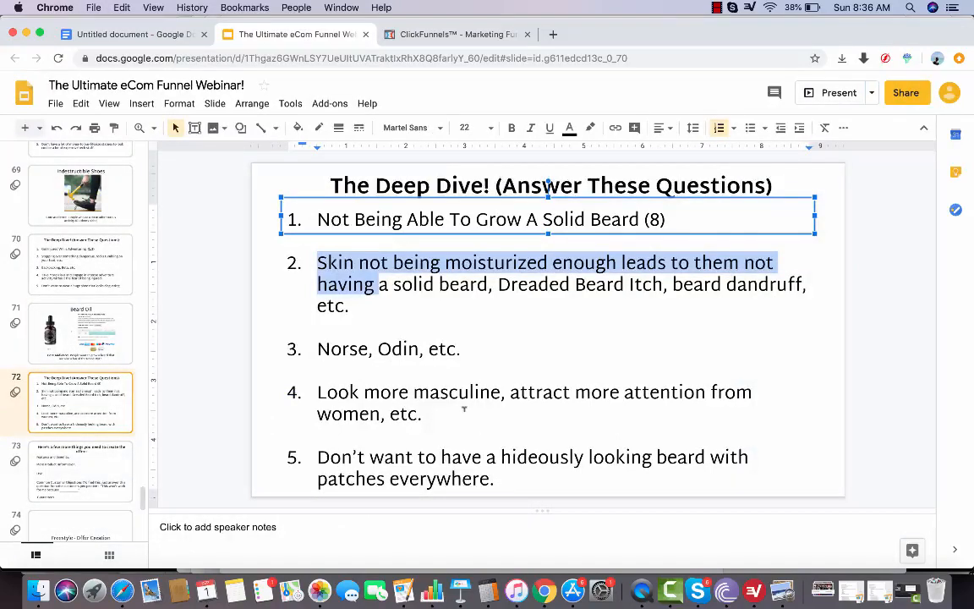
{"action": "left_click", "coordinate": [89, 30]}
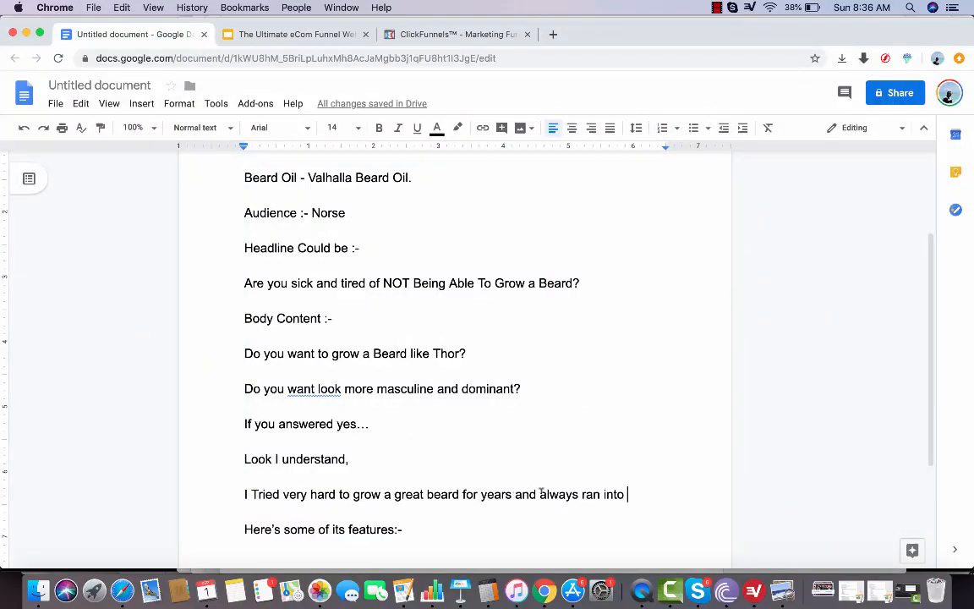
{"action": "left_click_drag", "start_coordinate": [580, 493], "coordinate": [648, 495]}
{"action": "type", "text": "h"}
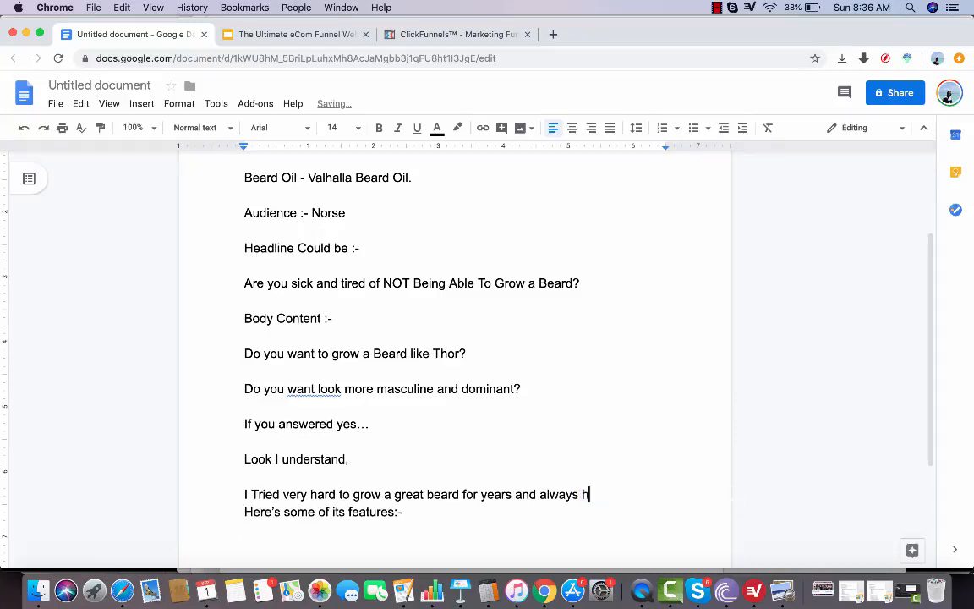
{"action": "type", "text": "ad these hid"}
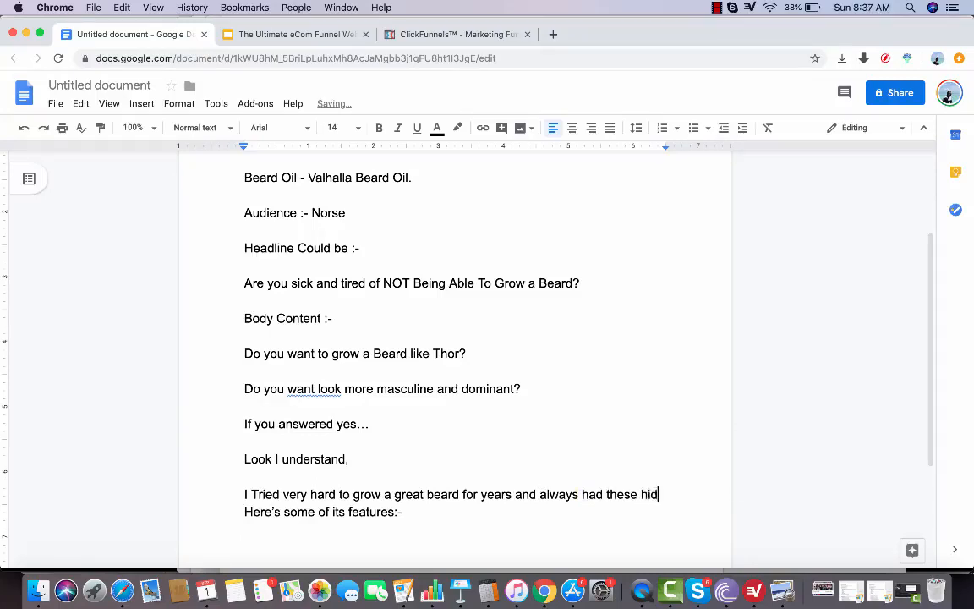
{"action": "type", "text": "eous beards "}
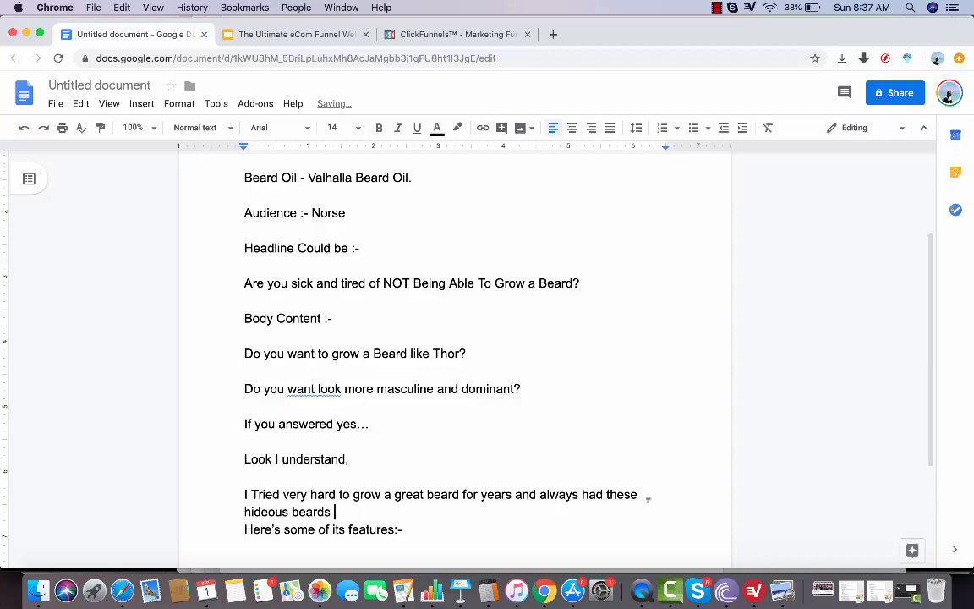
{"action": "type", "text": "that"}
Consult the Deep Dive slide again and finish the hideous beards sentence with "had patches everywhere."
{"action": "left_click", "coordinate": [334, 36]}
{"action": "left_click", "coordinate": [142, 34]}
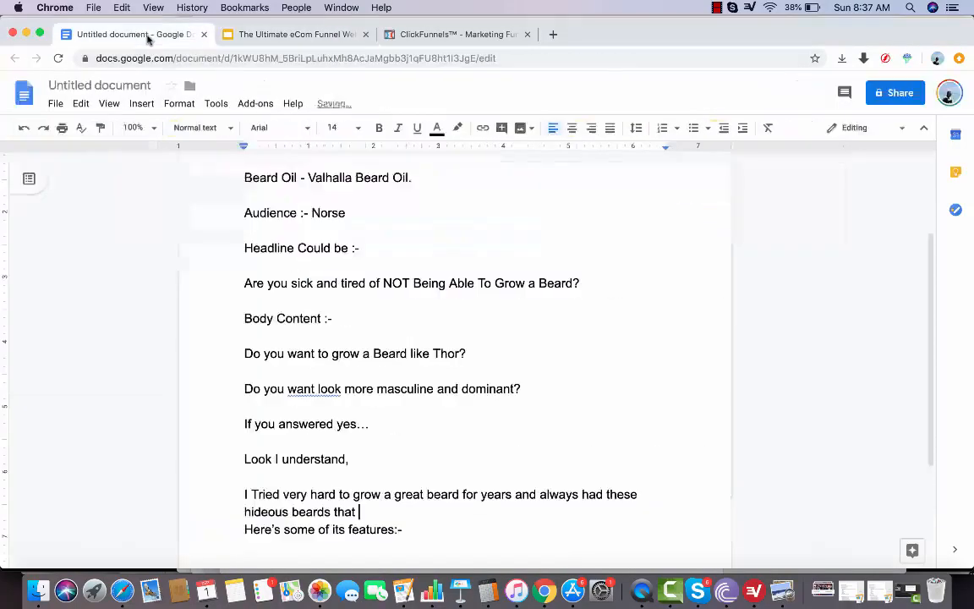
{"action": "key", "text": "BackSpace"}
{"action": "key", "text": "BackSpace"}
{"action": "type", "text": "at had pa"}
{"action": "type", "text": "tches every"}
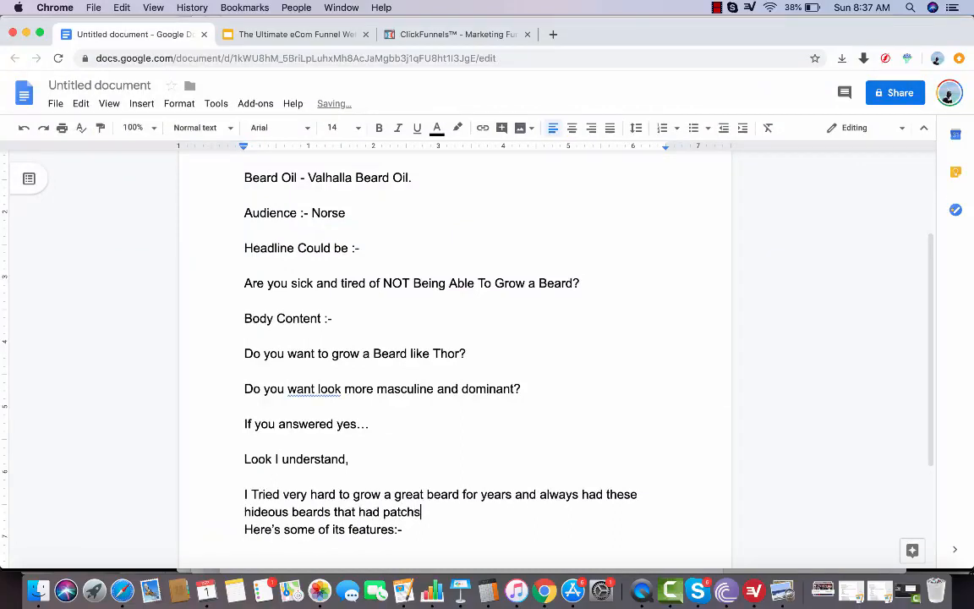
{"action": "type", "text": "where."}
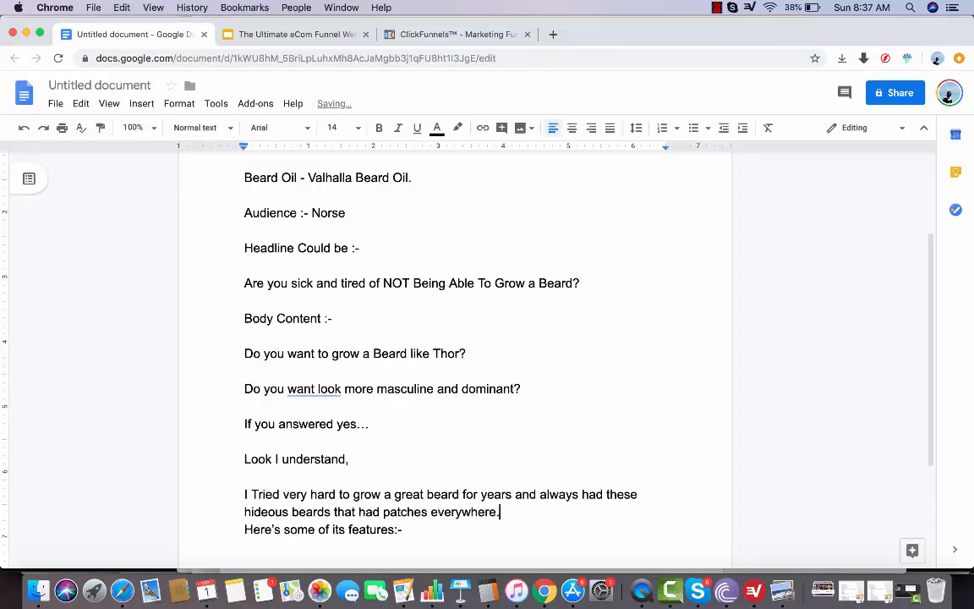
Start a new paragraph below the patches sentence with "I would look at some of these"
{"action": "key", "text": "Return"}
{"action": "key", "text": "Return"}
{"action": "type", "text": "I would look at"}
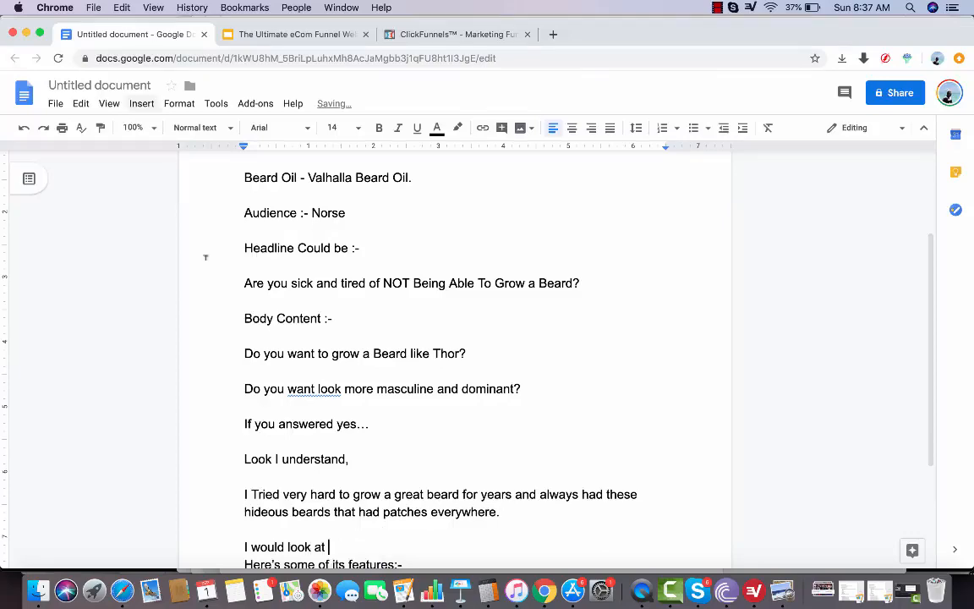
{"action": "scroll", "coordinate": [204, 257], "scroll_direction": "down", "scroll_amount": 3}
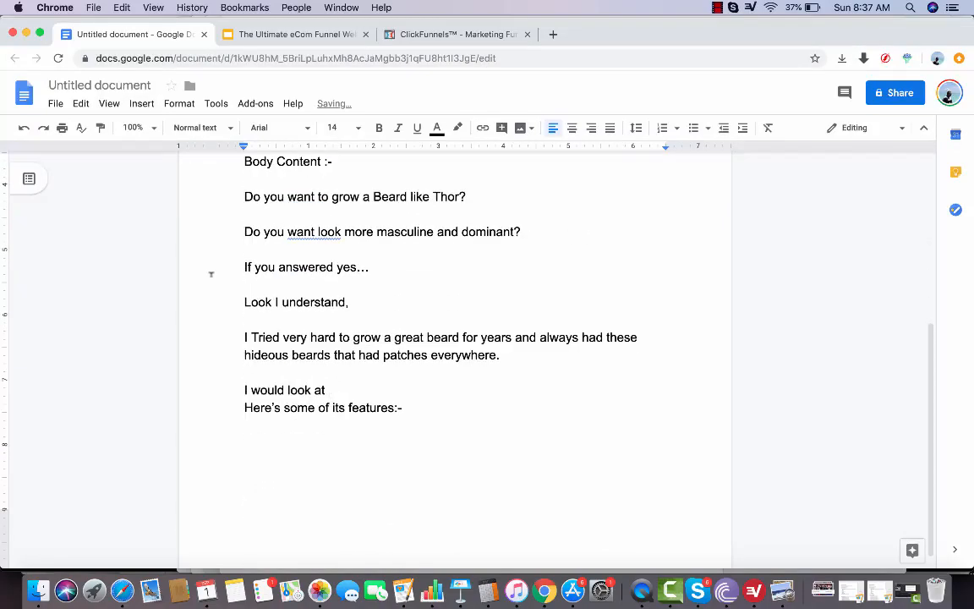
{"action": "type", "text": "some of these "}
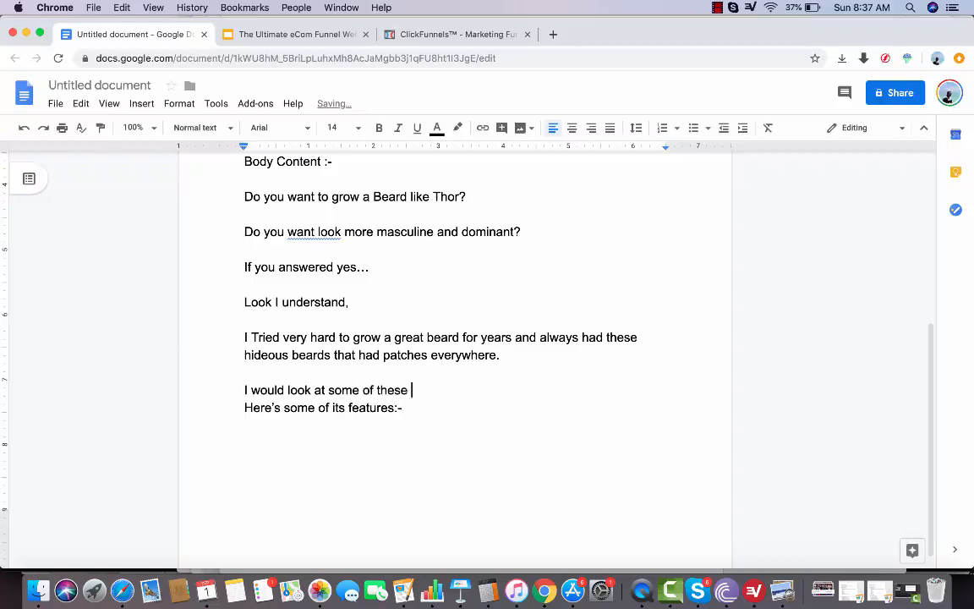
{"action": "type", "text": "rteliv"}
Continue the new paragraph with "television and instagram stars", correcting the spelling of "television"
{"action": "key", "text": "BackSpace"}
{"action": "key", "text": "BackSpace"}
{"action": "key", "text": "BackSpace"}
{"action": "key", "text": "BackSpace"}
{"action": "key", "text": "BackSpace"}
{"action": "key", "text": "BackSpace"}
{"action": "type", "text": "telivision and sin"}
{"action": "key", "text": "BackSpace"}
{"action": "key", "text": "BackSpace"}
{"action": "key", "text": "BackSpace"}
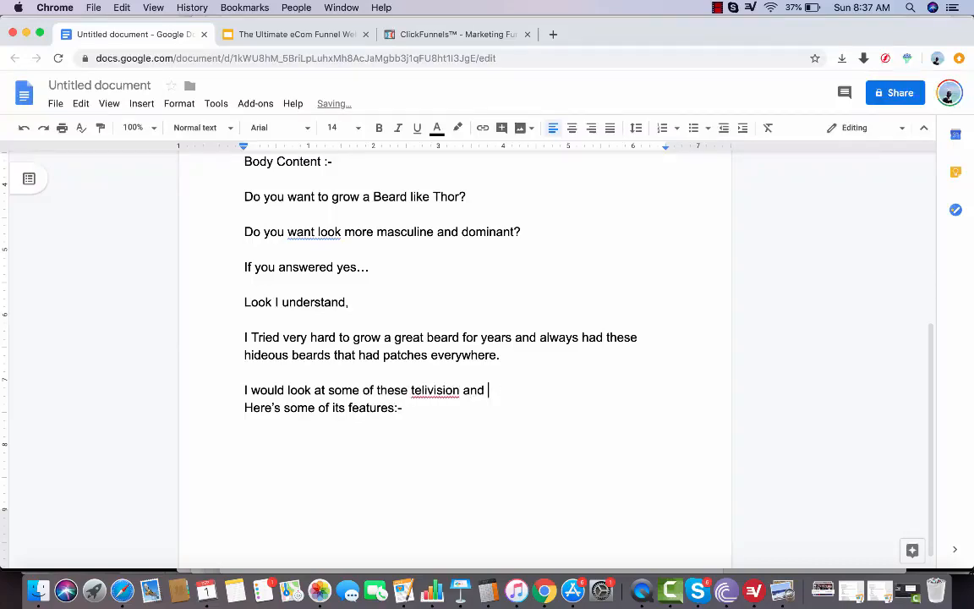
{"action": "type", "text": "instagram star"}
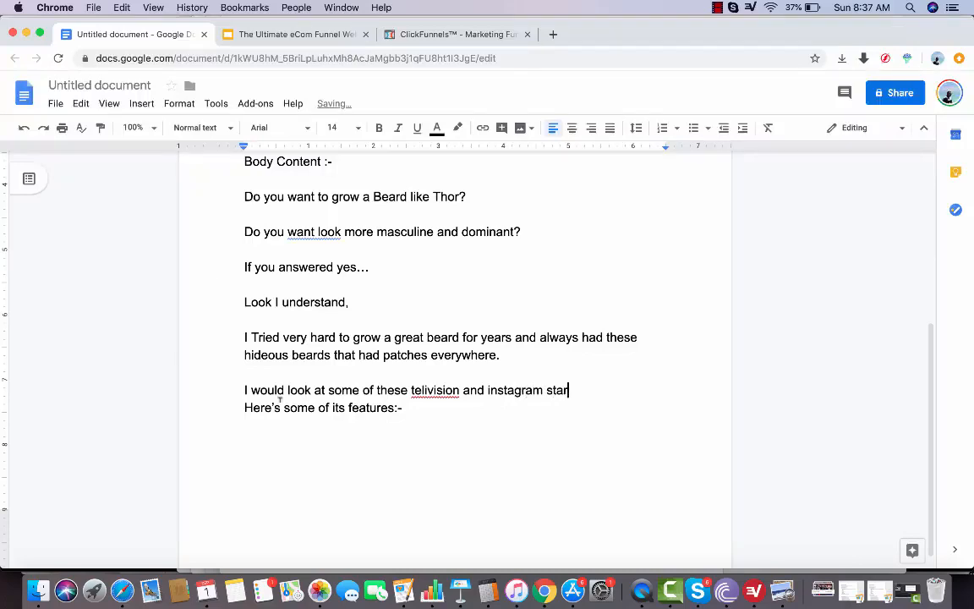
{"action": "type", "text": "s"}
{"action": "right_click", "coordinate": [455, 390]}
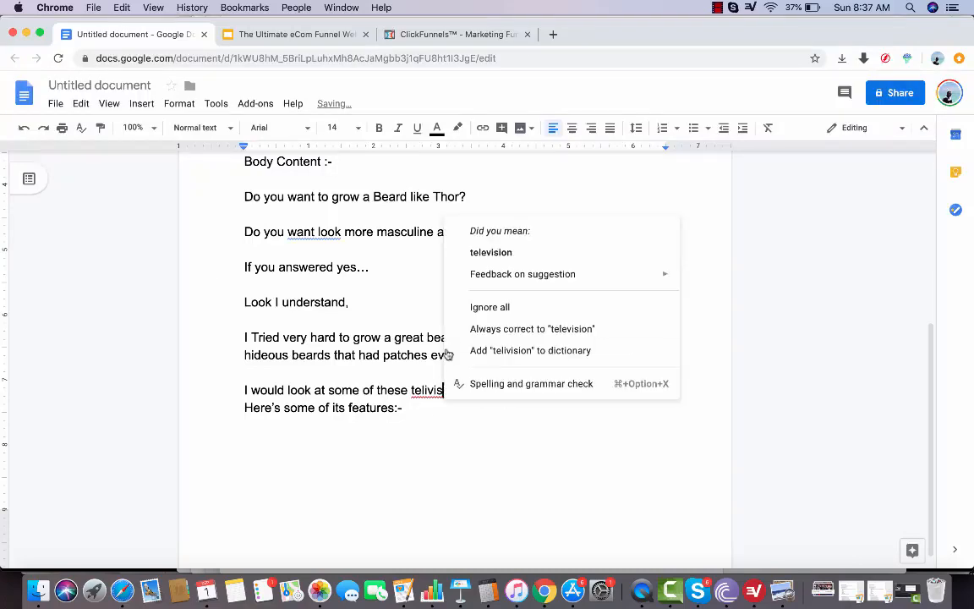
{"action": "left_click", "coordinate": [491, 252]}
Finish the television and instagram stars sentence with "and wonder how they grew a beard."
{"action": "type", "text": "and w"}
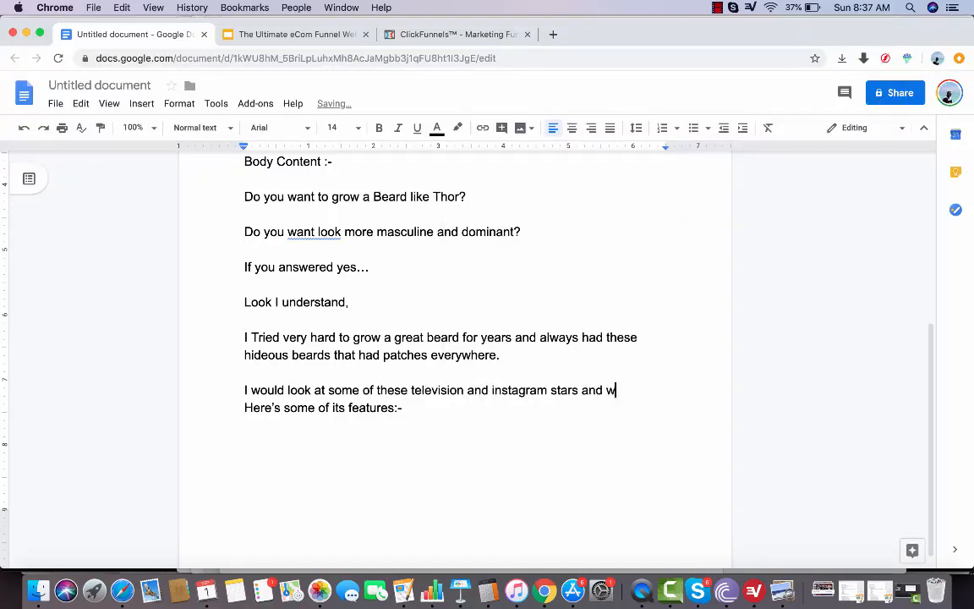
{"action": "type", "text": "onder how they grew th"}
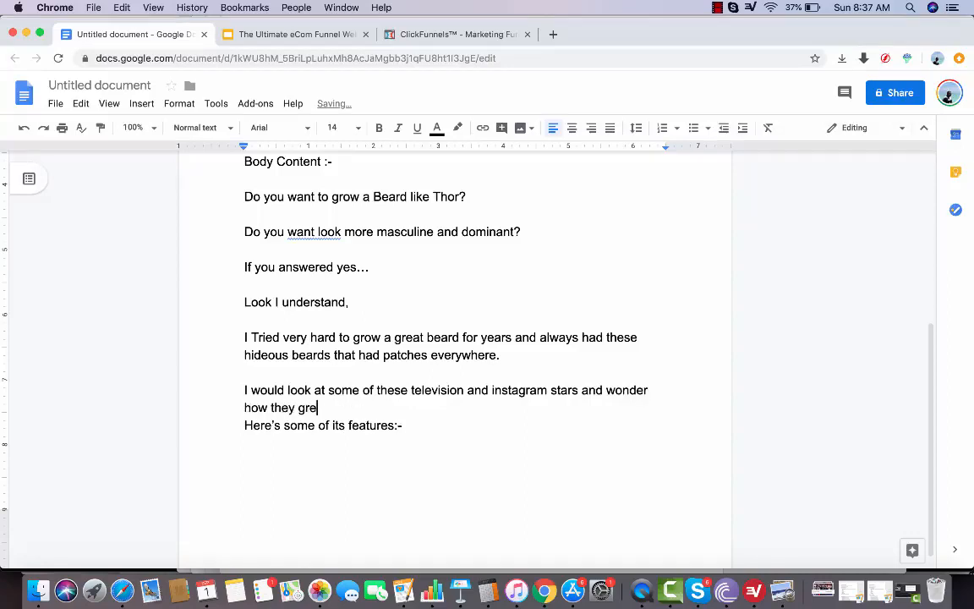
{"action": "key", "text": "BackSpace"}
{"action": "key", "text": "BackSpace"}
{"action": "type", "text": "a beard."}
Add a paragraph reading "Which is when I decided to use this supplement :-" above the features line, followed by a blank line
{"action": "key", "text": "Return"}
{"action": "key", "text": "Return"}
{"action": "type", "text": "Which "}
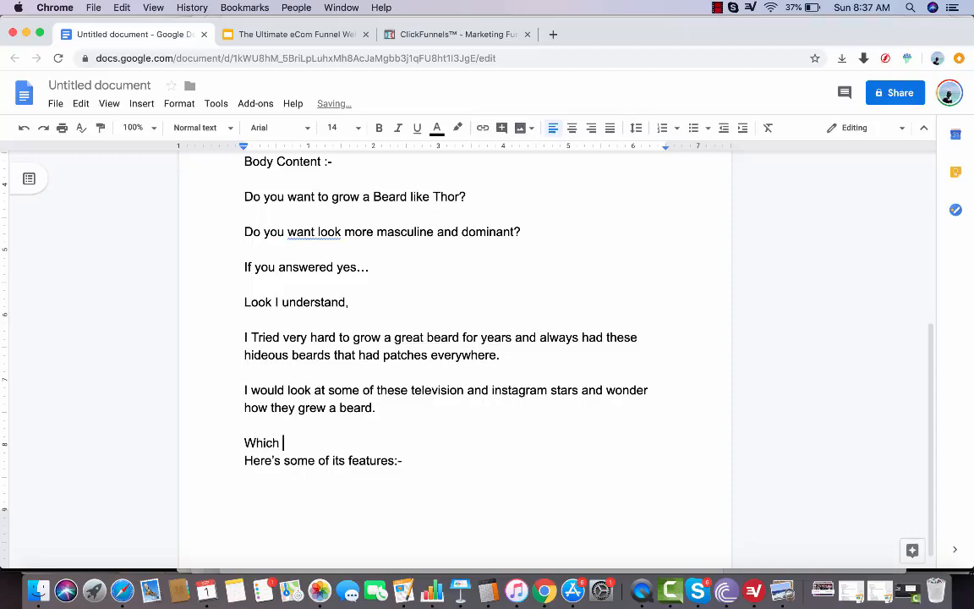
{"action": "type", "text": "is when I decided to use this"}
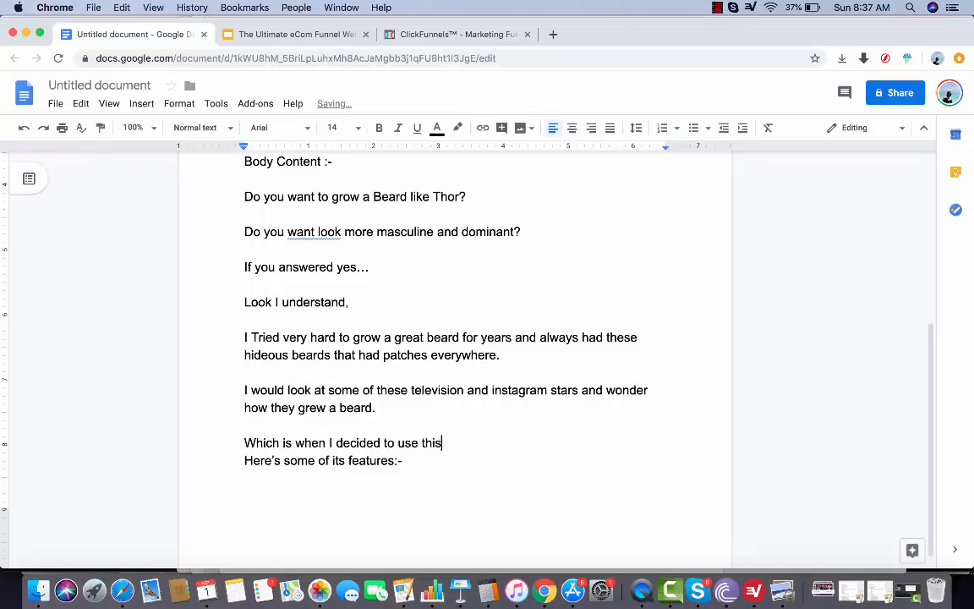
{"action": "type", "text": " sup"}
{"action": "type", "text": "plie"}
{"action": "key", "text": "BackSpace"}
{"action": "key", "text": "BackSpace"}
{"action": "key", "text": "BackSpace"}
{"action": "type", "text": "lement"}
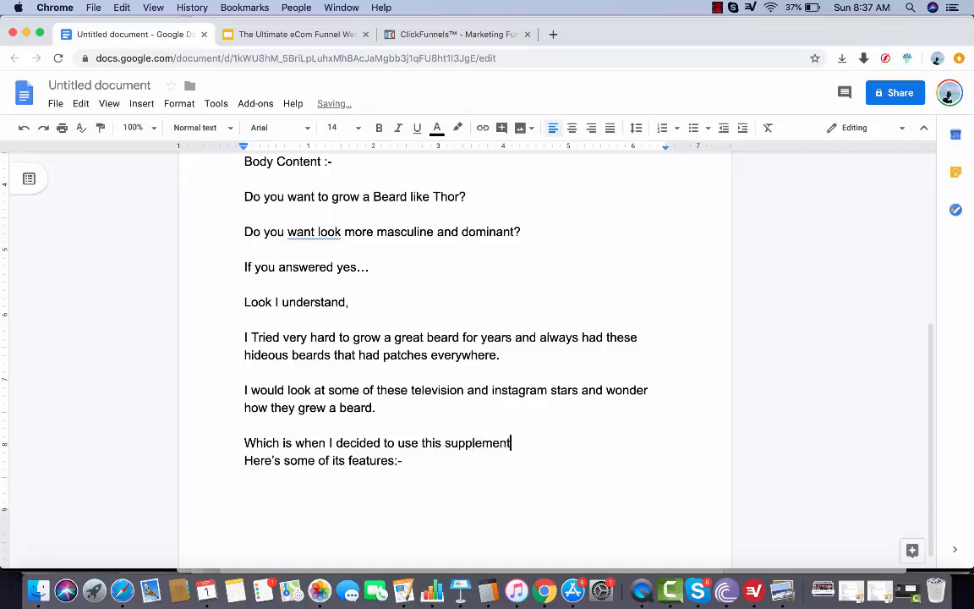
{"action": "type", "text": " :-"}
{"action": "key", "text": "Return"}
{"action": "key", "text": "Return"}
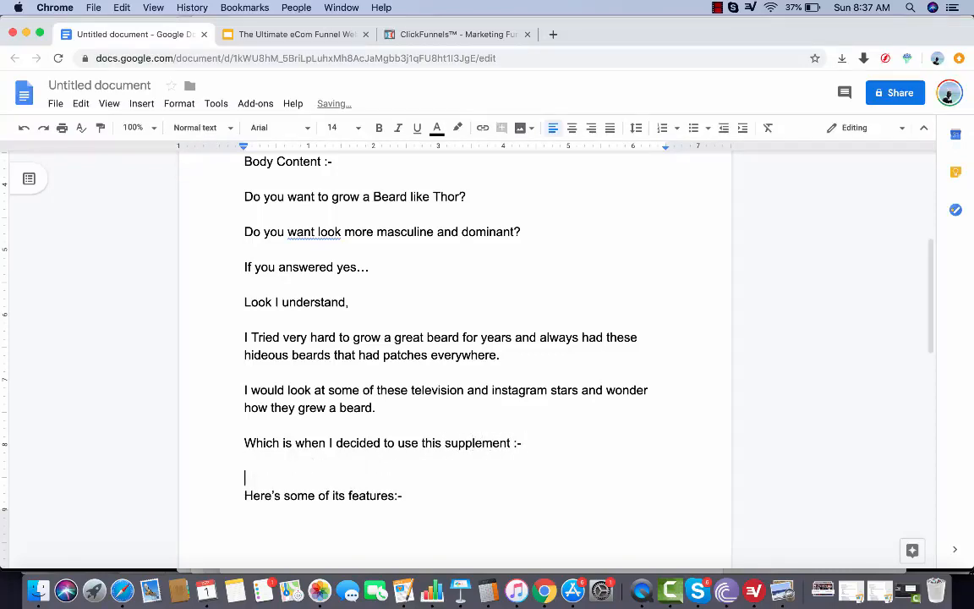
Remove the extra blank line and replace "use this supplement :-" with "research this topic - I figured that is is because of"
{"action": "key", "text": "BackSpace"}
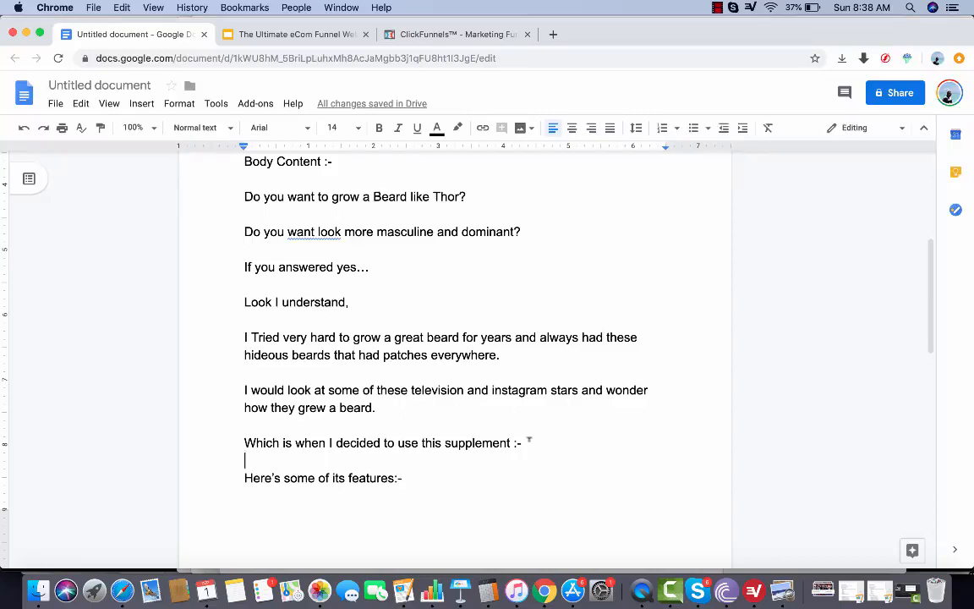
{"action": "left_click_drag", "start_coordinate": [582, 441], "coordinate": [396, 442]}
{"action": "type", "text": "re"}
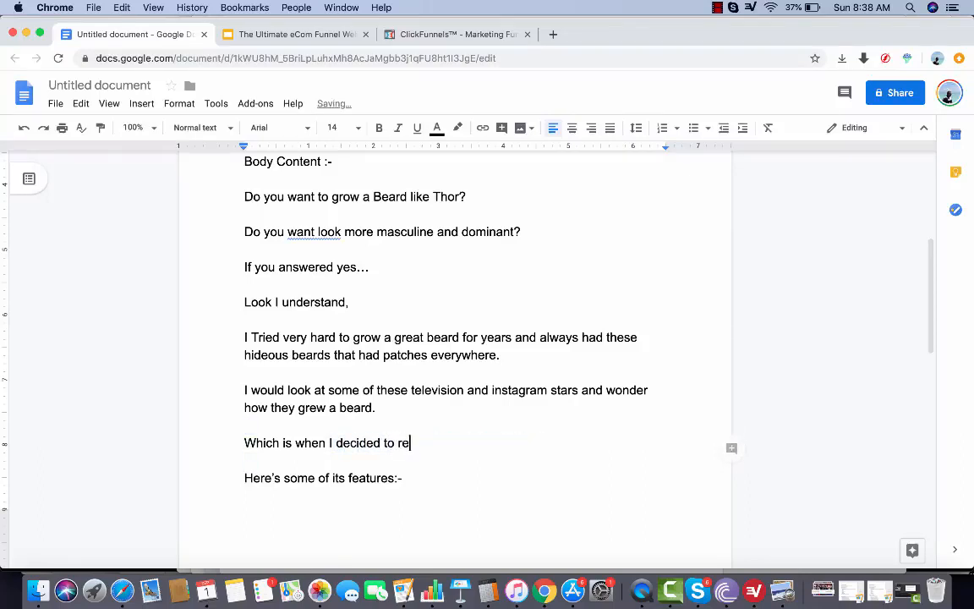
{"action": "type", "text": "search this "}
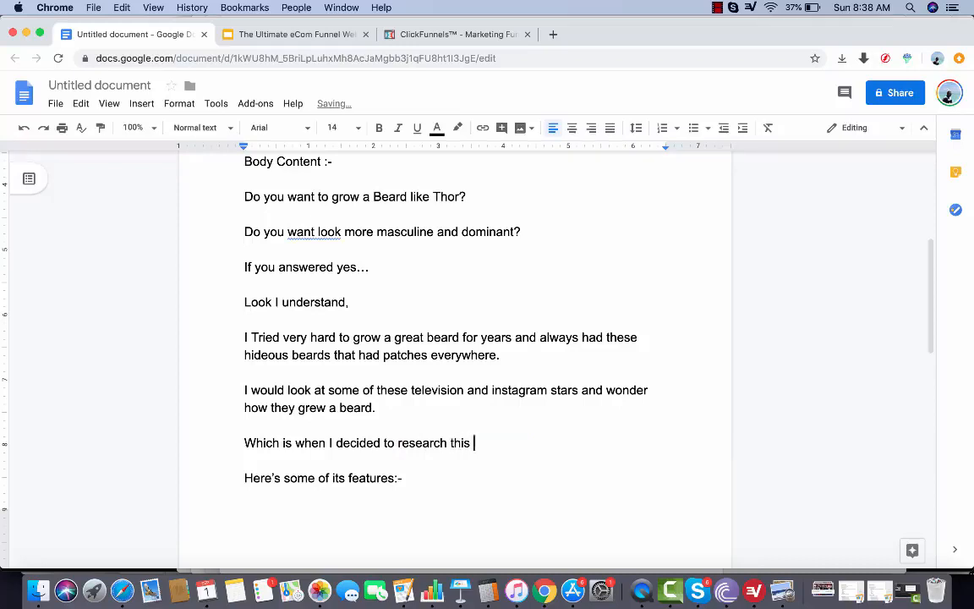
{"action": "type", "text": "topic - I figure"}
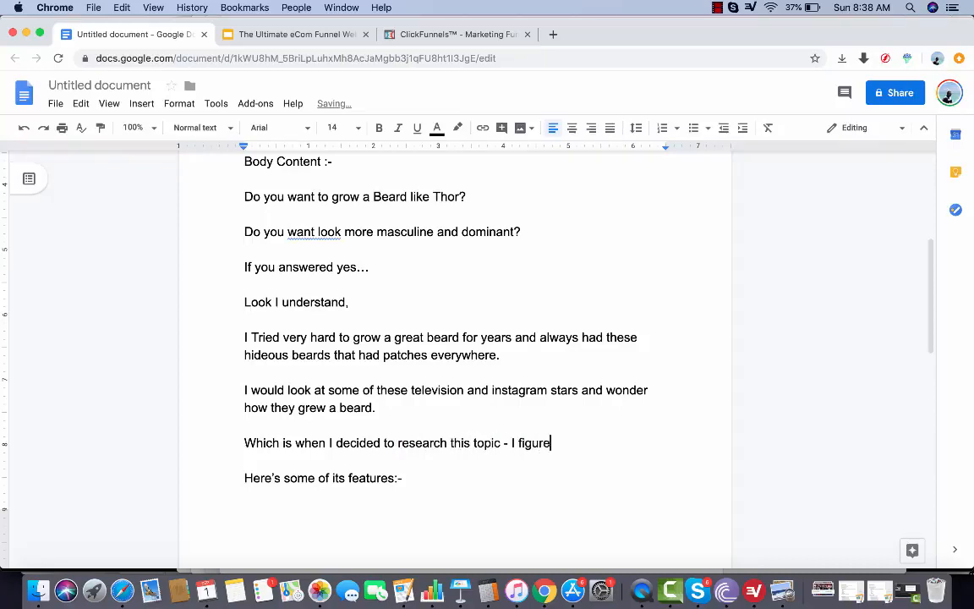
{"action": "type", "text": "d that is is because of"}
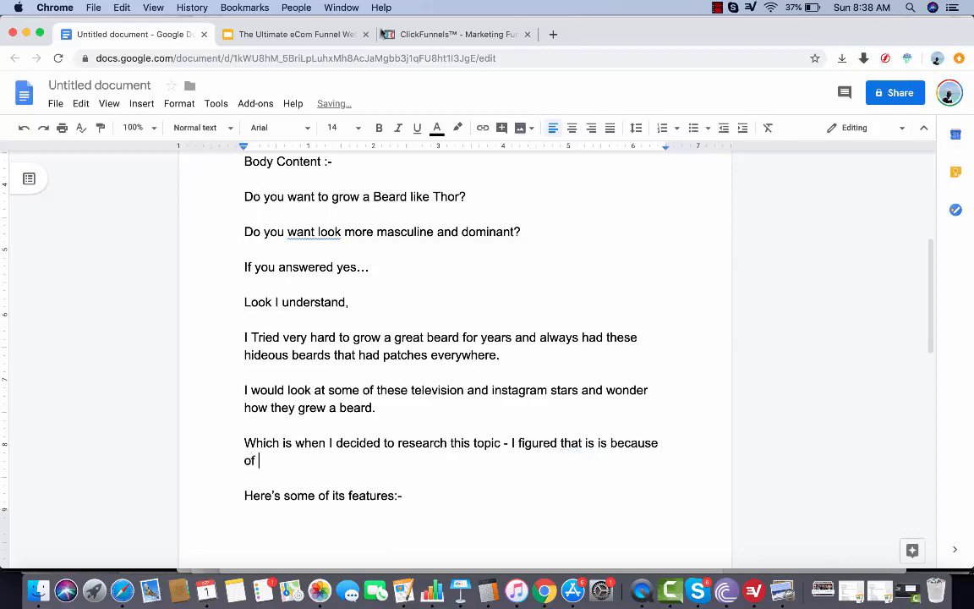
Copy "Skin not being moisturized enough leads to them not having a solid beard" from the Deep Dive slide and paste it unformatted after "because of"
{"action": "left_click", "coordinate": [312, 35]}
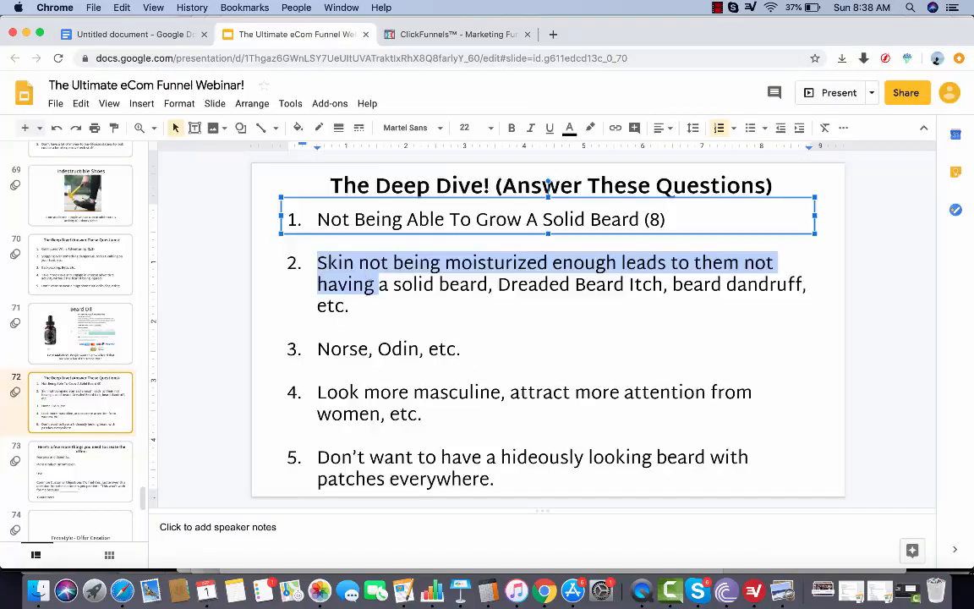
{"action": "left_click", "coordinate": [389, 263]}
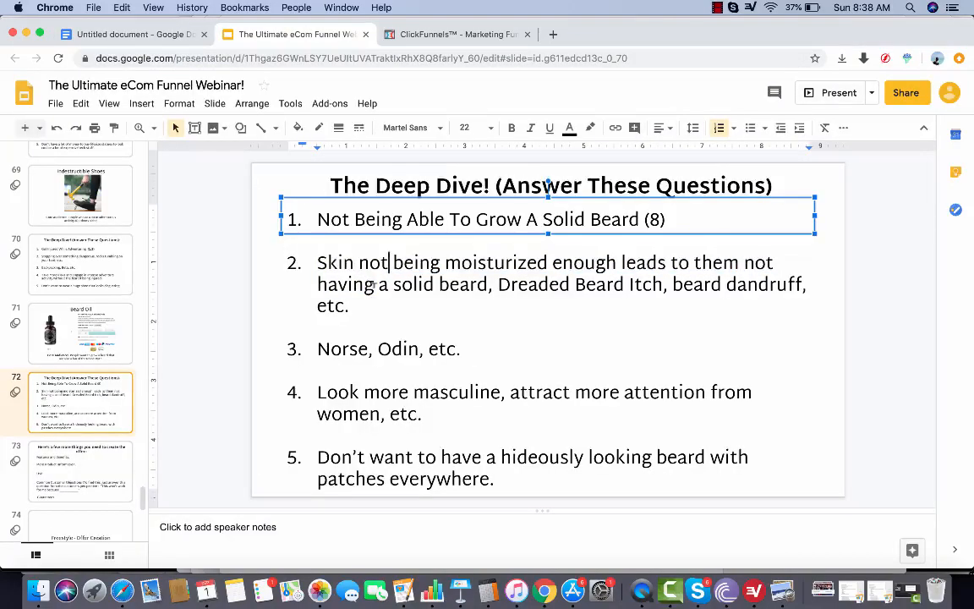
{"action": "left_click_drag", "start_coordinate": [331, 265], "coordinate": [328, 265]}
{"action": "left_click_drag", "start_coordinate": [317, 263], "coordinate": [486, 280]}
{"action": "key", "text": "super+c"}
{"action": "left_click", "coordinate": [139, 35]}
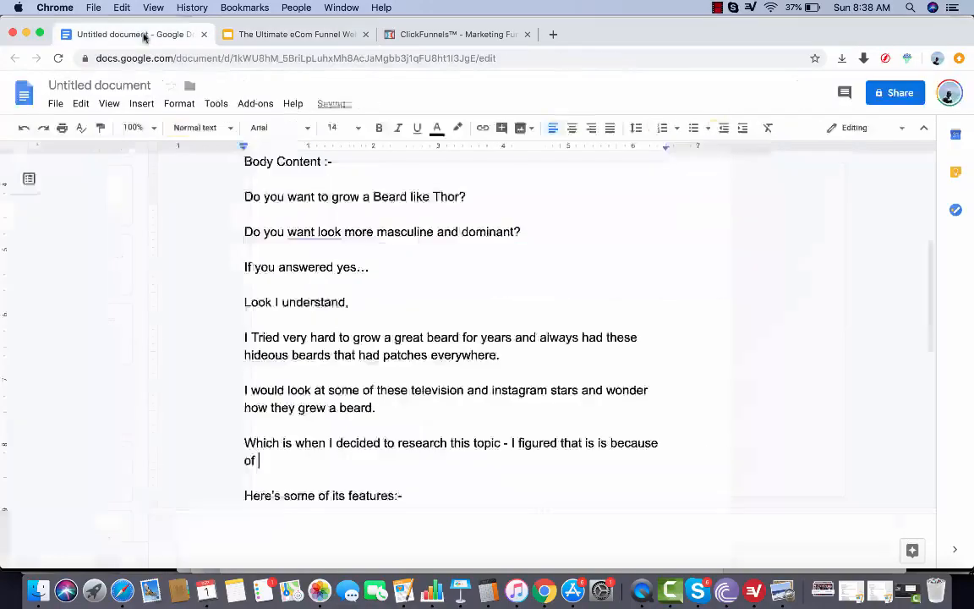
{"action": "key", "text": "super+v"}
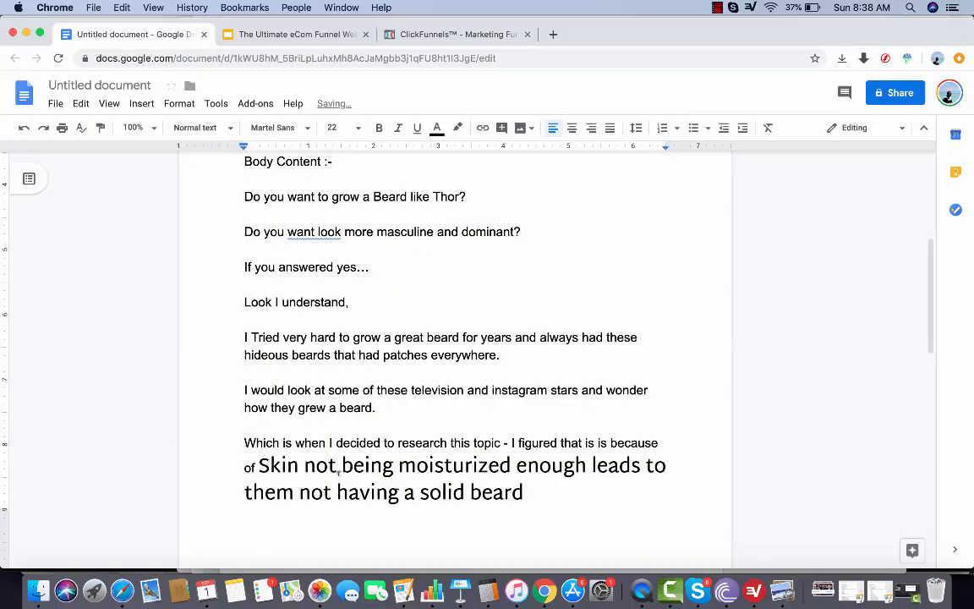
{"action": "key", "text": "super+z"}
{"action": "key", "text": "super+shift+v"}
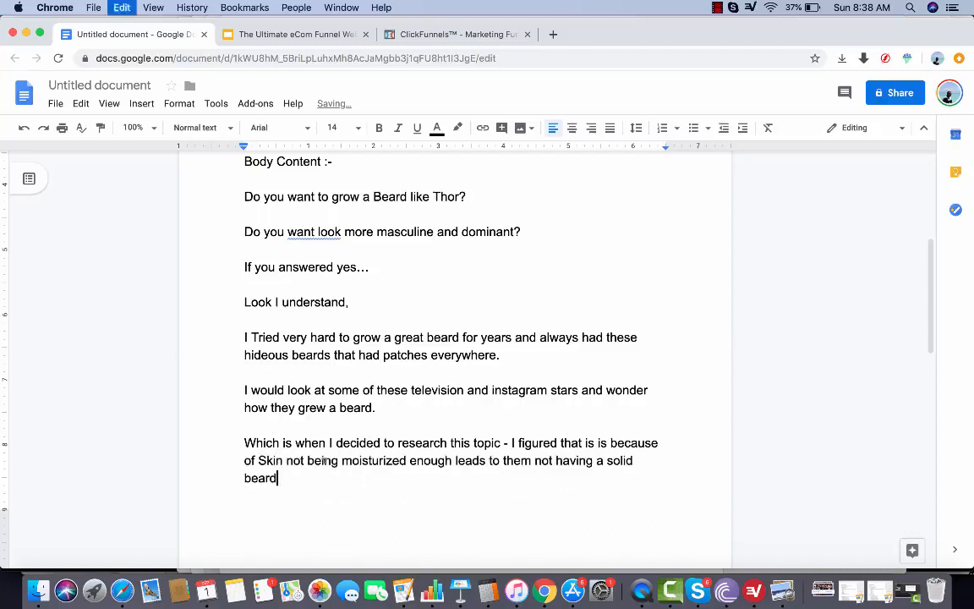
Insert "my" before "Skin" and "which" before "leads" in the pasted phrase
{"action": "left_click", "coordinate": [258, 461]}
{"action": "type", "text": "my"}
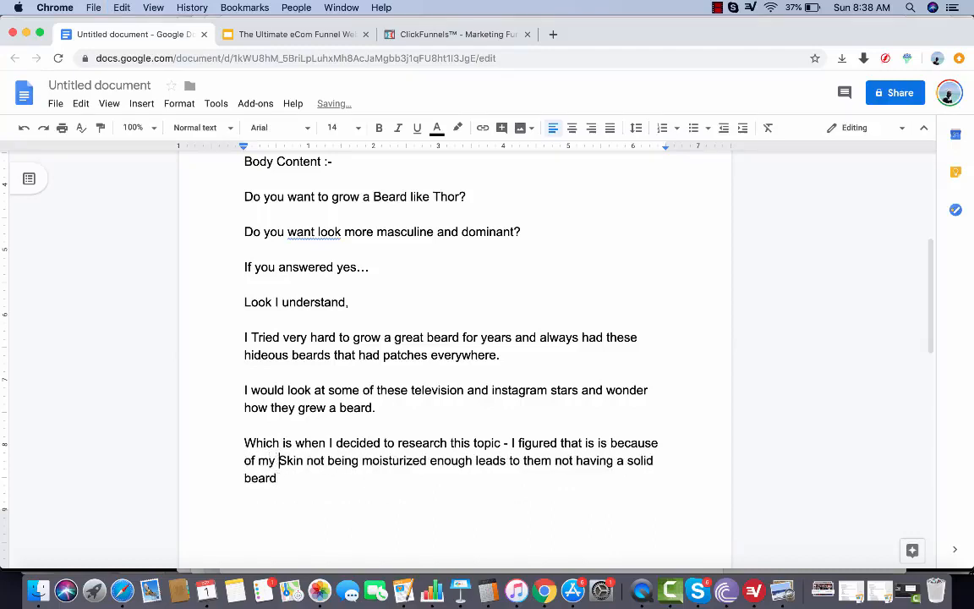
{"action": "left_click", "coordinate": [475, 460]}
{"action": "type", "text": "which"}
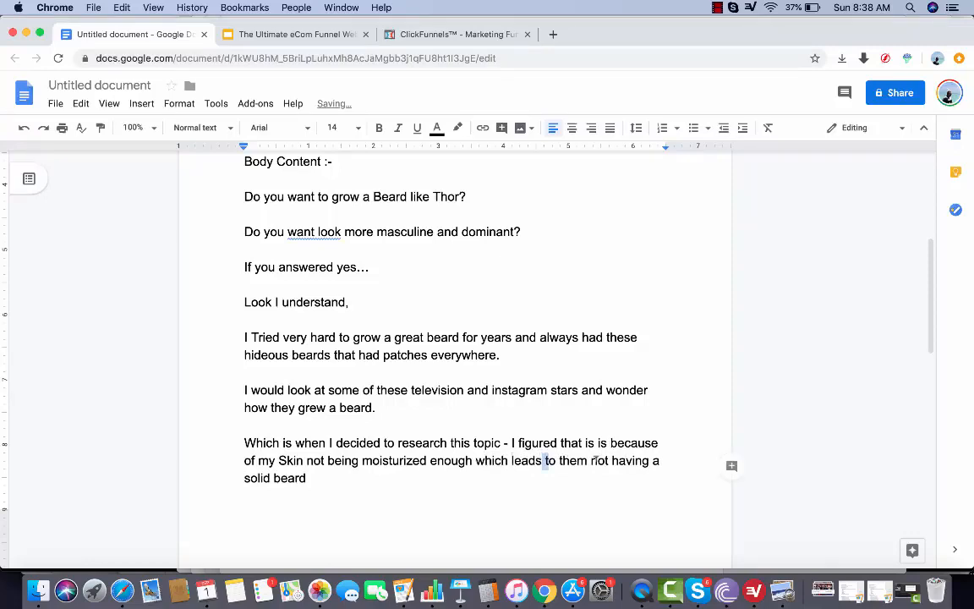
Change "leads to them" to "led me to" in the pasted phrase and end the sentence with a period after "beard"
{"action": "left_click_drag", "start_coordinate": [586, 460], "coordinate": [528, 460]}
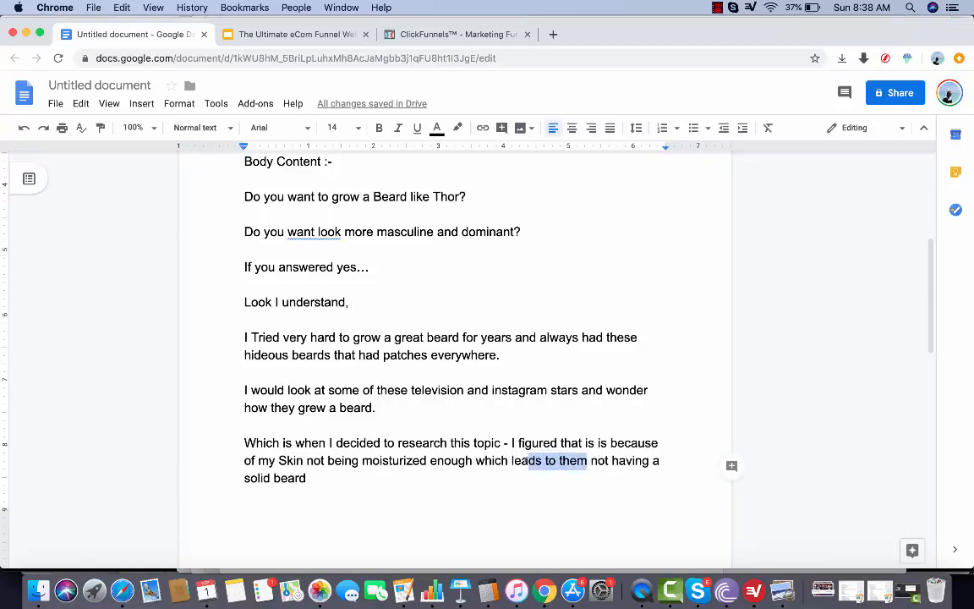
{"action": "key", "text": "BackSpace"}
{"action": "key", "text": "BackSpace"}
{"action": "type", "text": "d me to"}
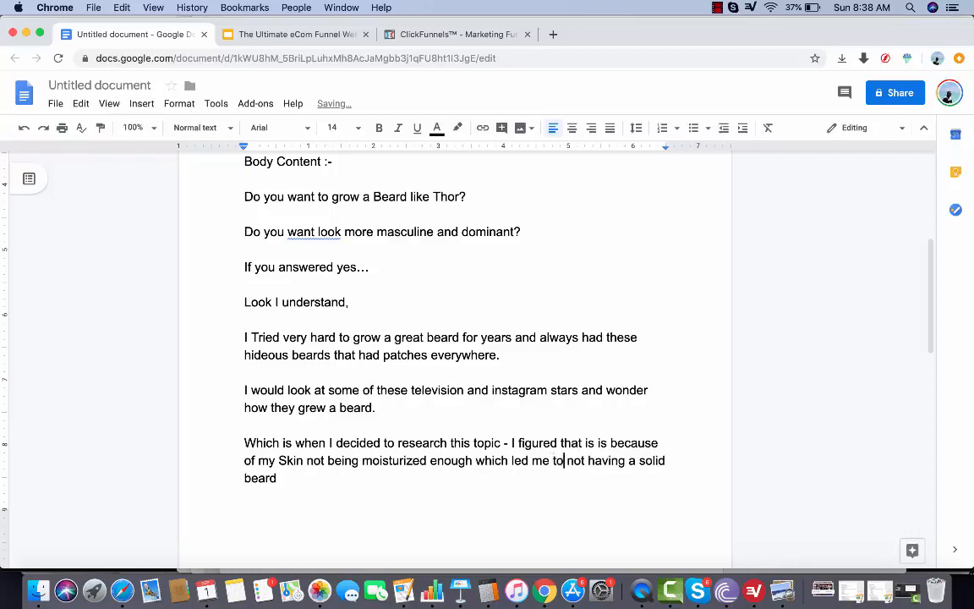
{"action": "double_click", "coordinate": [423, 480]}
{"action": "type", "text": "."}
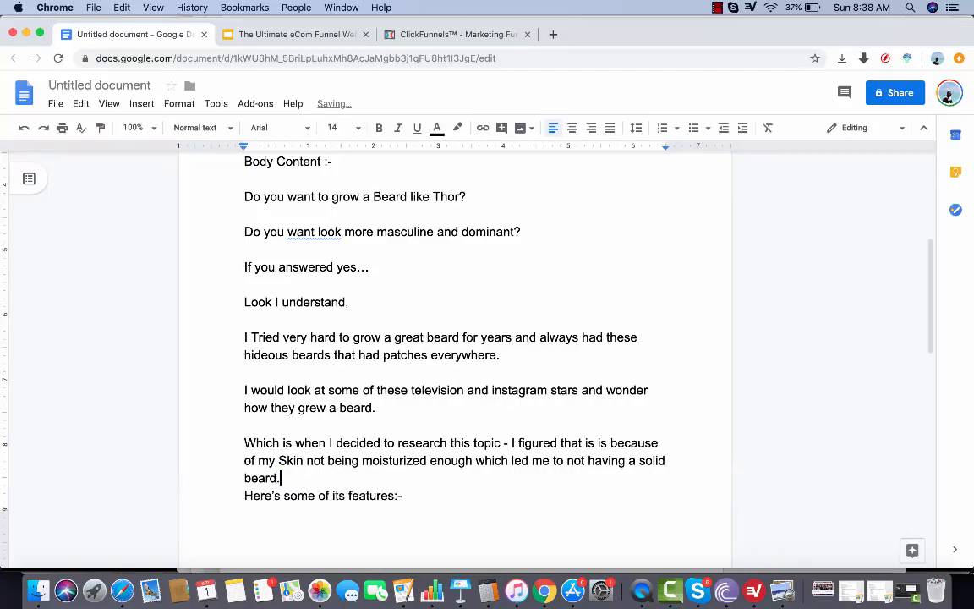
Add the line "That is when I cracked the code!" after the paragraph ending in "not having a solid beard."
{"action": "scroll", "coordinate": [422, 481], "scroll_direction": "down", "scroll_amount": 1}
{"action": "key", "text": "ctrl+Return"}
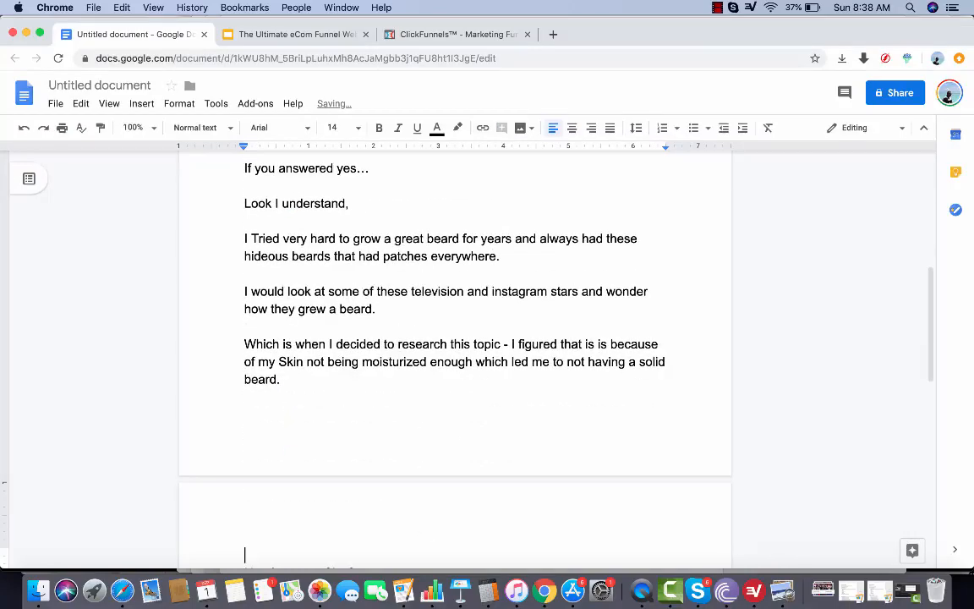
{"action": "type", "text": "That is when "}
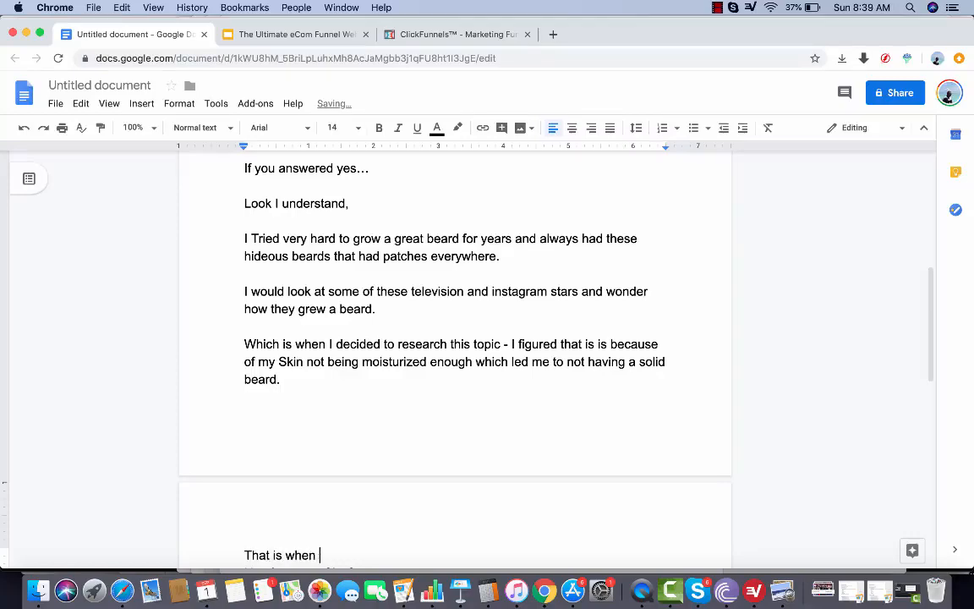
{"action": "type", "text": "I cracked the code!"}
{"action": "key", "text": "Return"}
Write the closing story line "And now my beard looks like this." above the features heading
{"action": "type", "text": "And"}
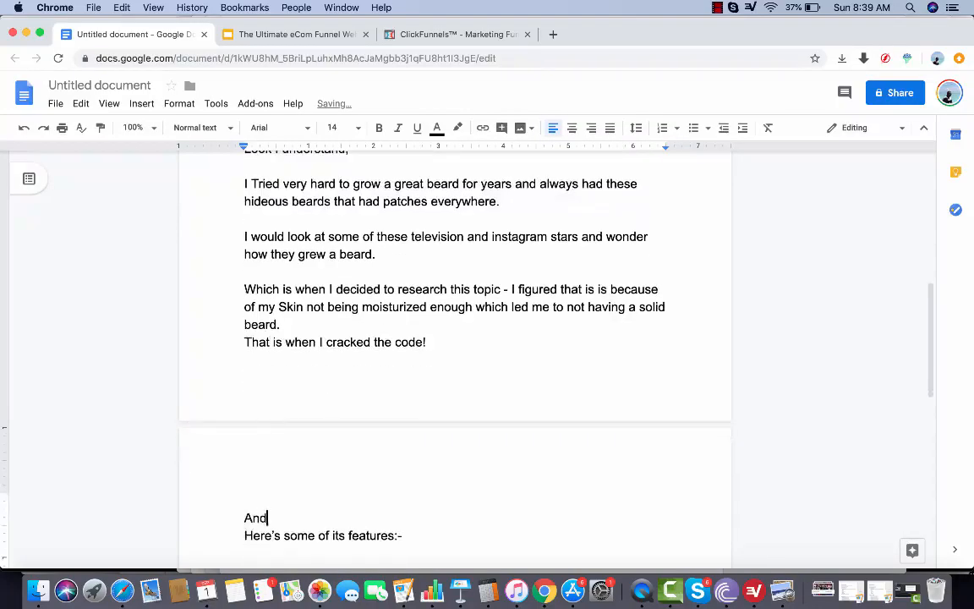
{"action": "type", "text": " now my beard "}
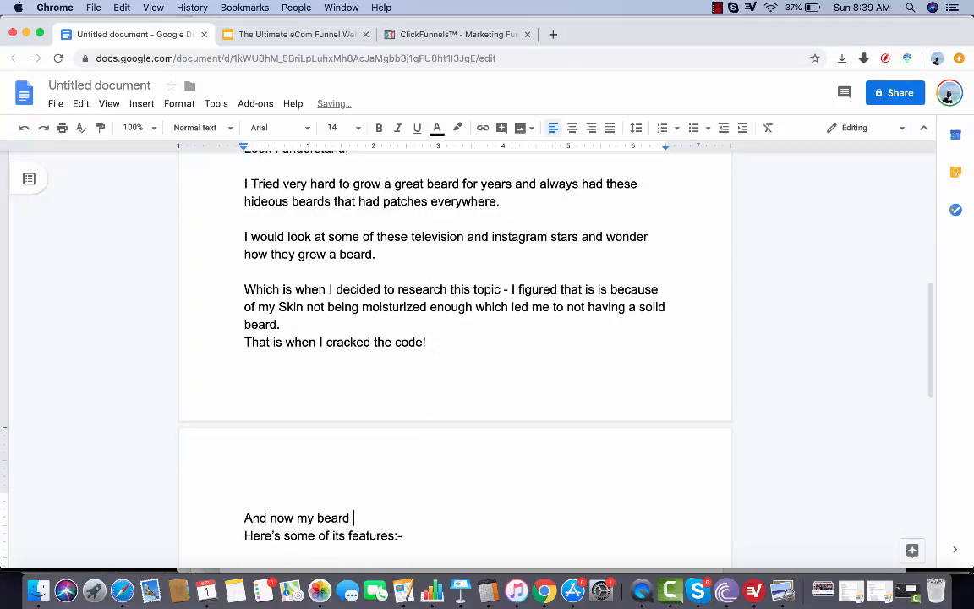
{"action": "type", "text": "looks like th"}
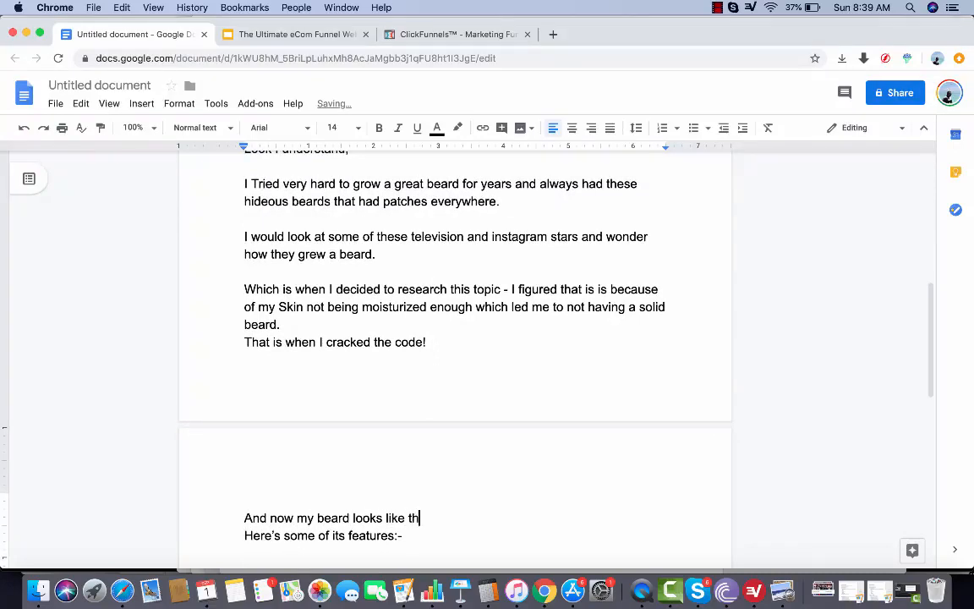
{"action": "type", "text": "is."}
Leave blank lines below the story and add a long dashed separator line above "Here's some of its features:-"
{"action": "key", "text": "Return"}
{"action": "key", "text": "Return"}
{"action": "key", "text": "Return"}
{"action": "type", "text": "----"}
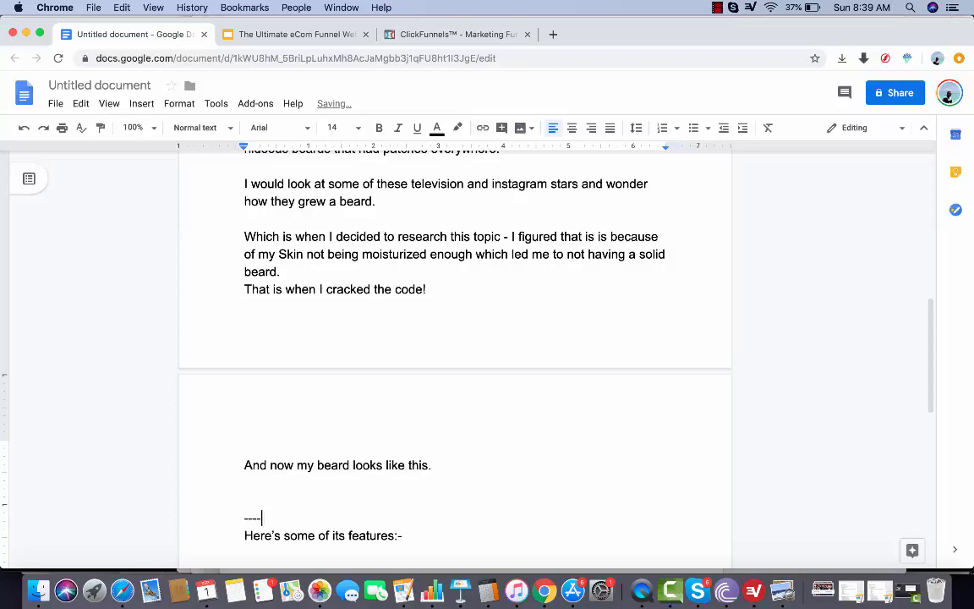
{"action": "type", "text": "--------------------------------------------------"}
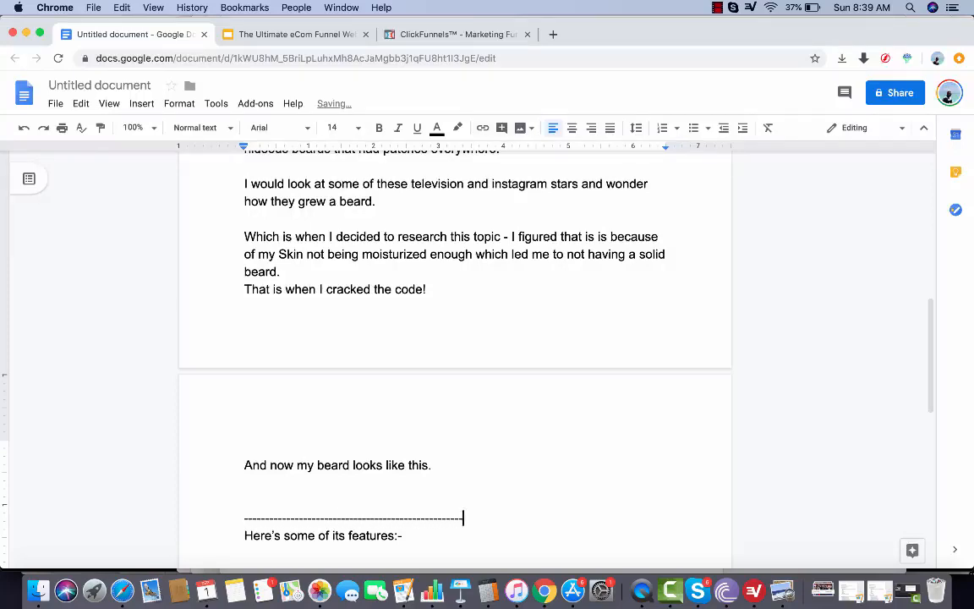
{"action": "type", "text": "----------------------------------------------------------------------------"}
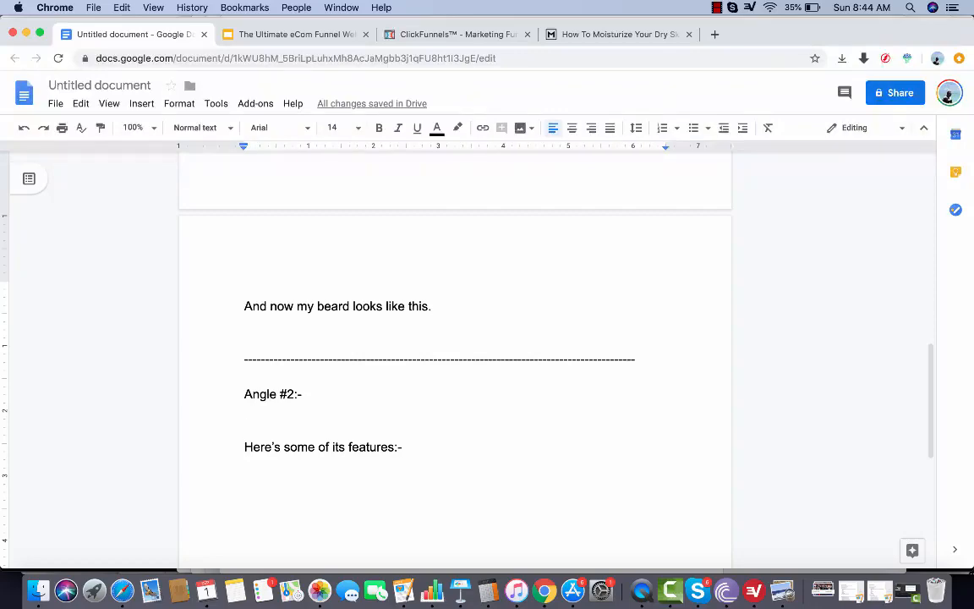
Under "Angle #2:-", write "Here's a few reasons why you have patchy beards: -" followed by a blank line
{"action": "scroll", "coordinate": [243, 422], "scroll_direction": "up", "scroll_amount": 10}
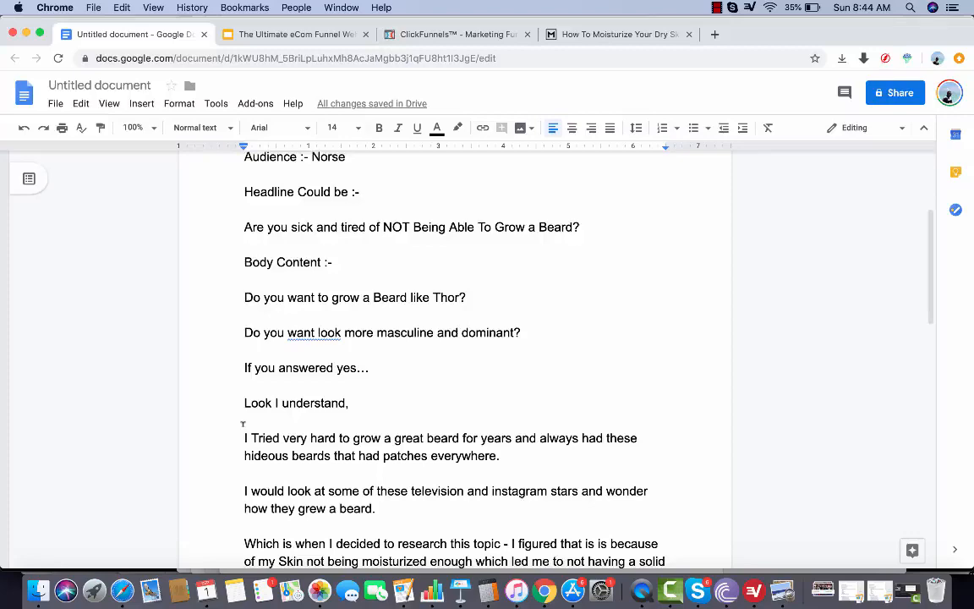
{"action": "scroll", "coordinate": [243, 423], "scroll_direction": "down", "scroll_amount": 10}
{"action": "type", "text": "Here'"}
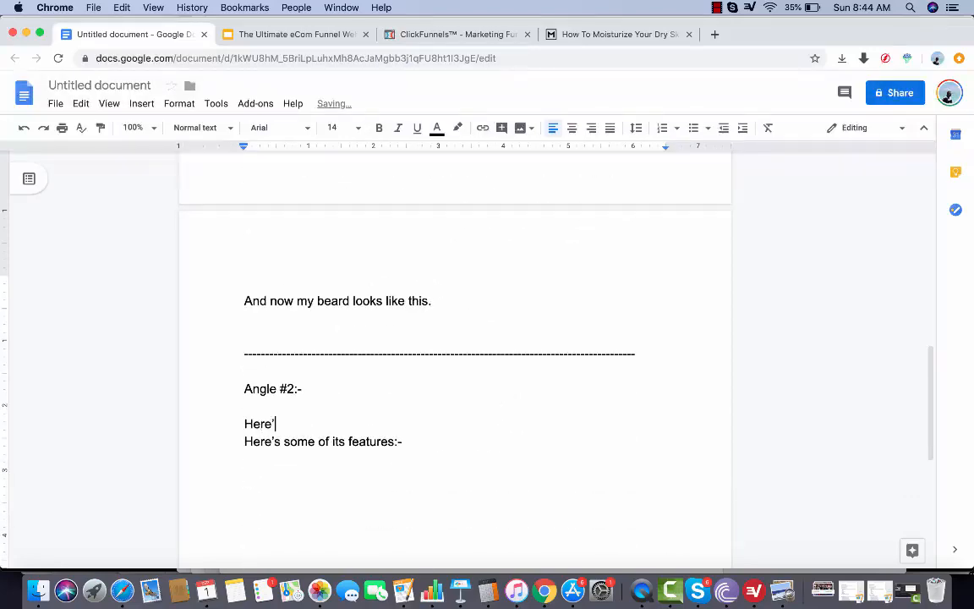
{"action": "type", "text": "s a few reason"}
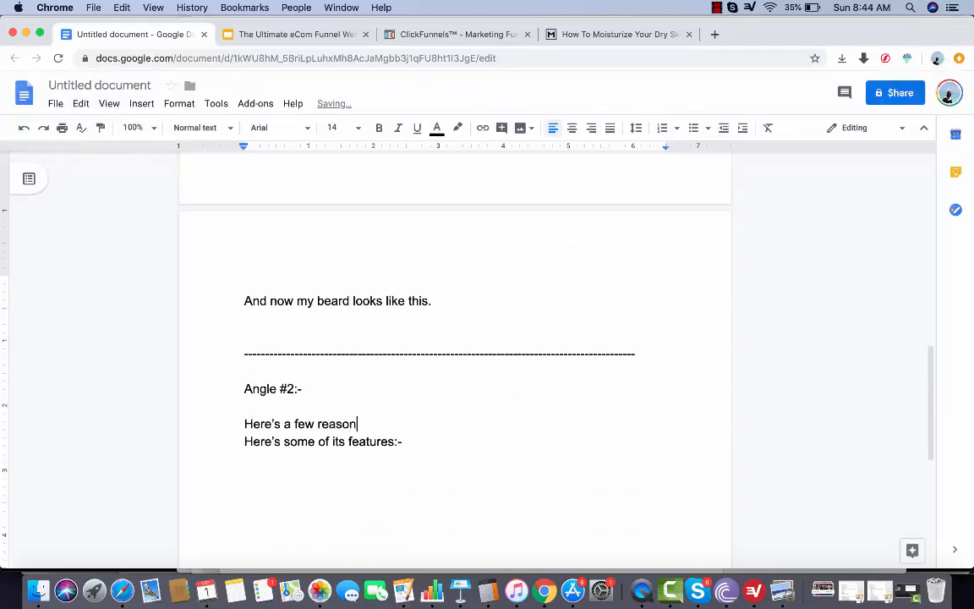
{"action": "type", "text": "s why you have p"}
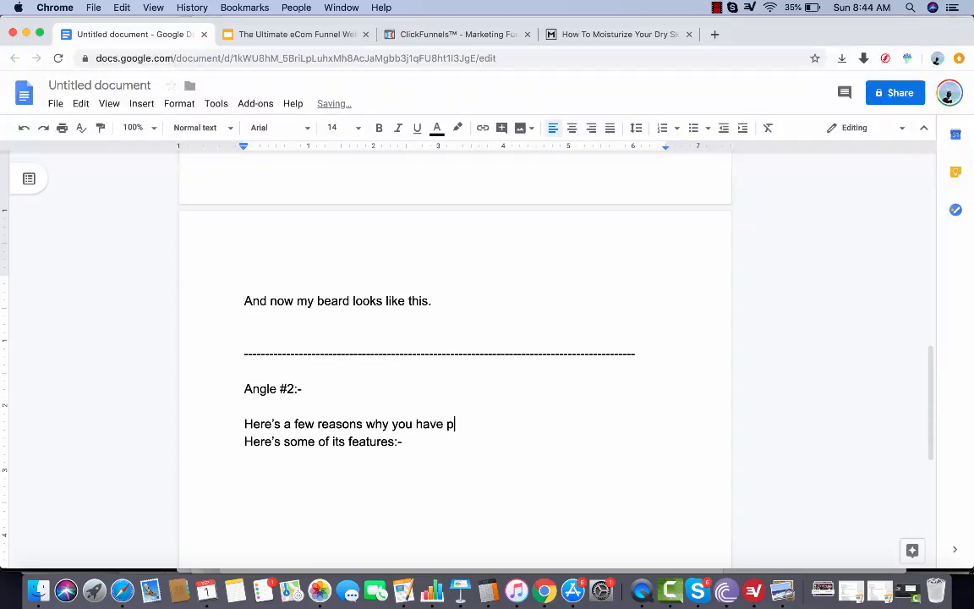
{"action": "type", "text": "atchy beards: -"}
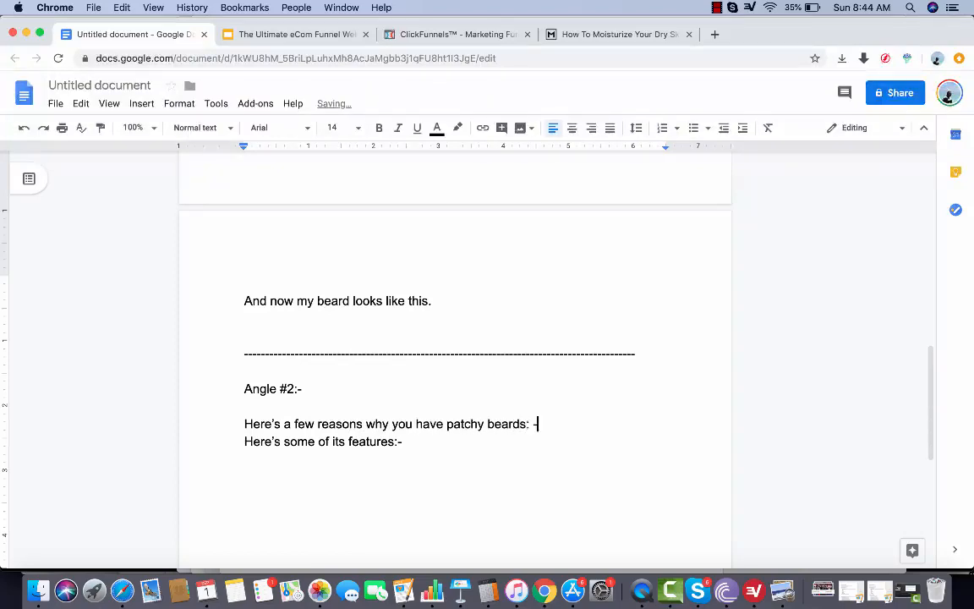
{"action": "key", "text": "Return"}
{"action": "key", "text": "Return"}
Write the reasons line "Beard Dandruff, Dry Skin, etc." and leave blank space before the features heading
{"action": "type", "text": "Bear"}
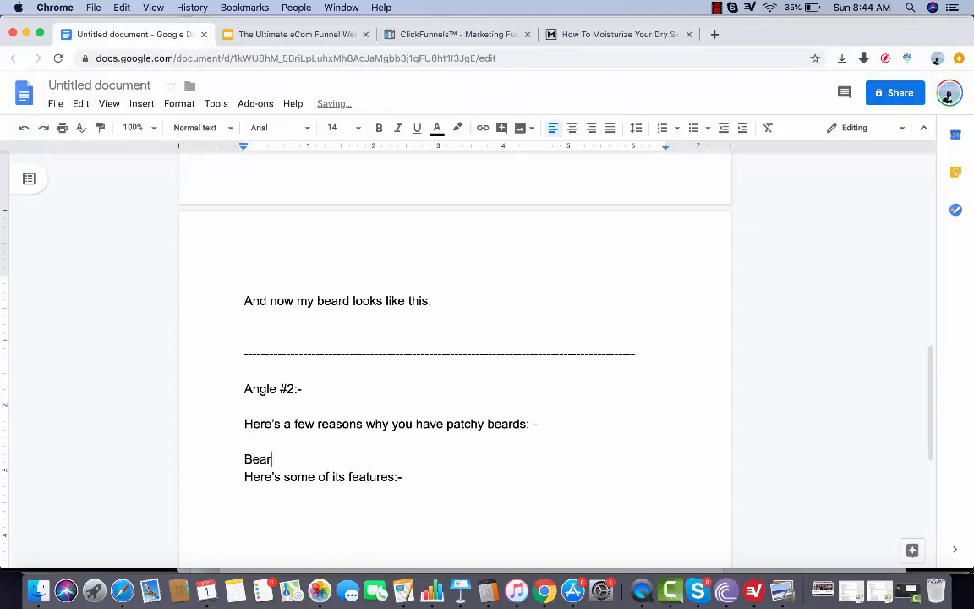
{"action": "type", "text": "d Danfruf"}
{"action": "key", "text": "BackSpace"}
{"action": "key", "text": "BackSpace"}
{"action": "key", "text": "BackSpace"}
{"action": "key", "text": "BackSpace"}
{"action": "type", "text": "druff, Beard"}
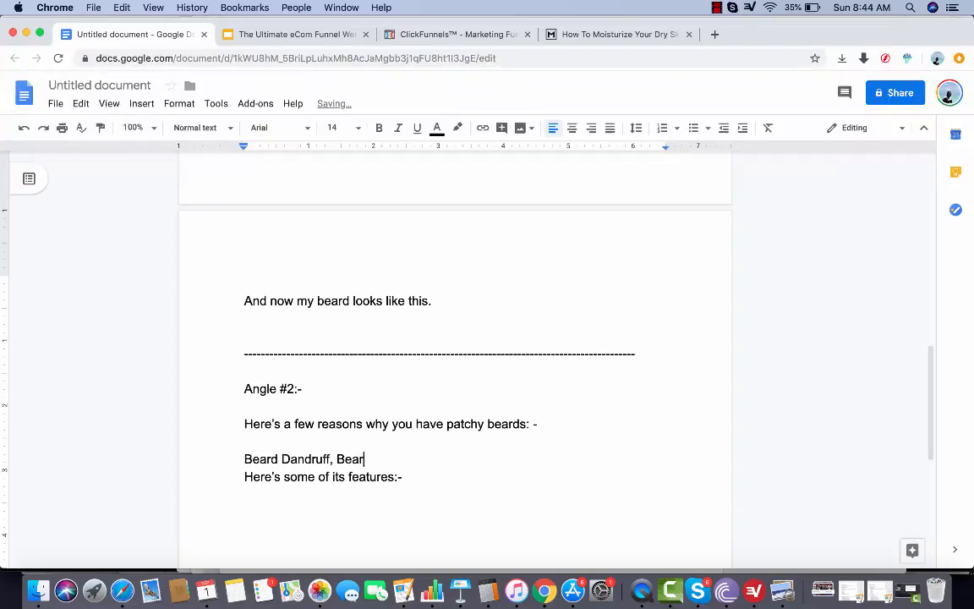
{"action": "key", "text": "BackSpace"}
{"action": "key", "text": "BackSpace"}
{"action": "key", "text": "BackSpace"}
{"action": "key", "text": "BackSpace"}
{"action": "key", "text": "BackSpace"}
{"action": "type", "text": "Dry Skin, etc."}
{"action": "key", "text": "Return"}
{"action": "key", "text": "Return"}
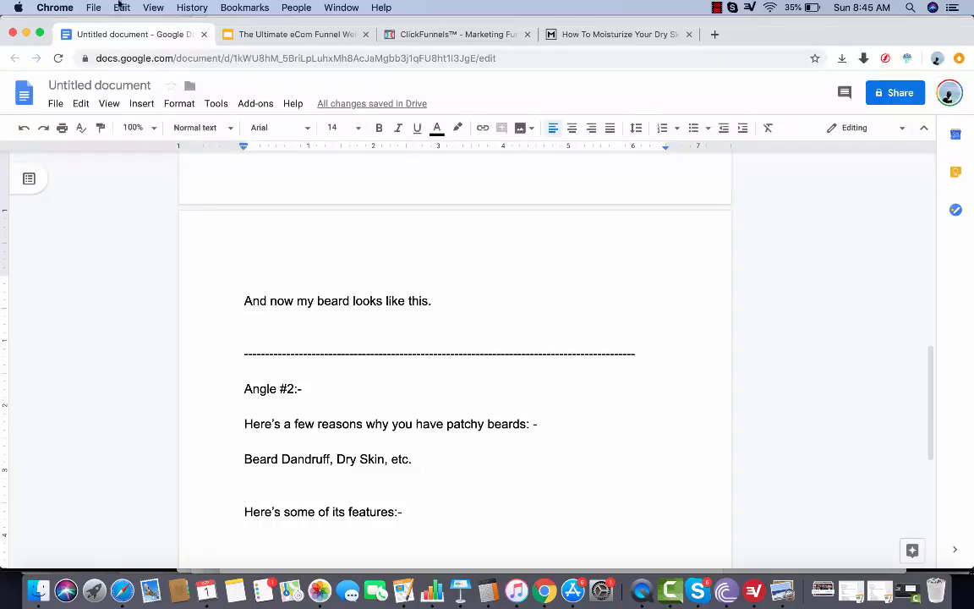
Check the Indestructible Shoes and beard Deep Dive slides in the presentation, and start a dashed bullet list under the document's features heading
{"action": "left_click", "coordinate": [245, 35]}
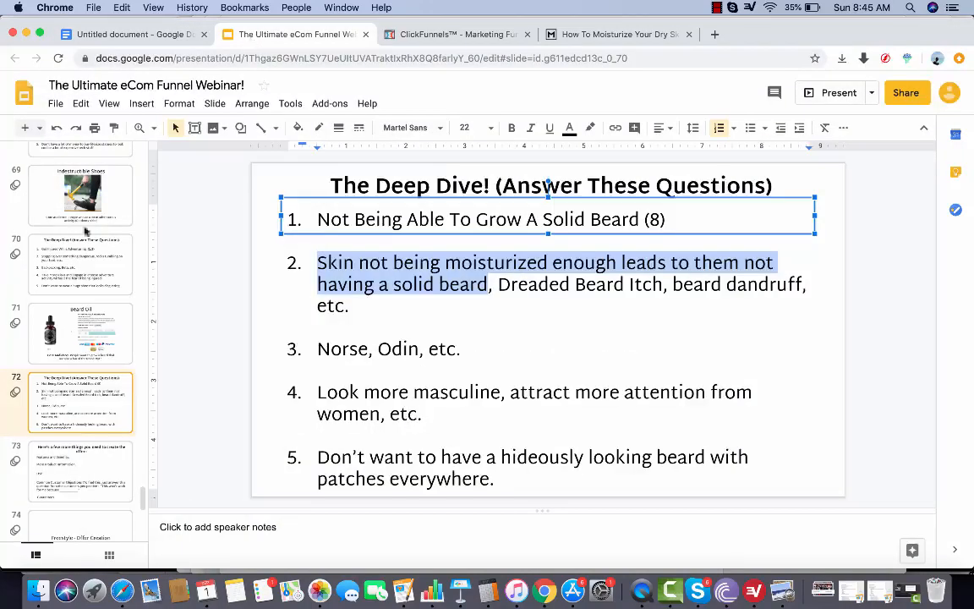
{"action": "left_click", "coordinate": [93, 176]}
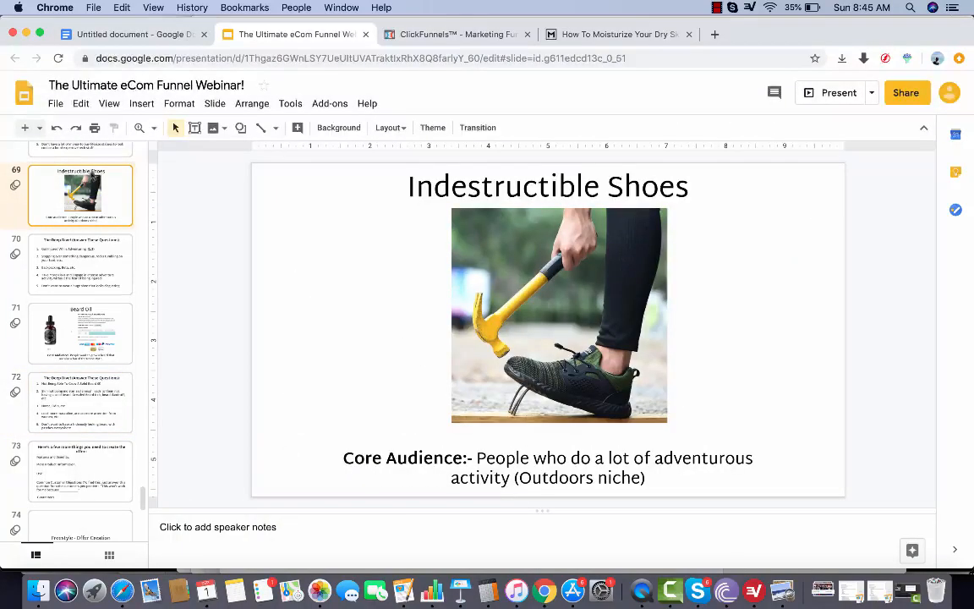
{"action": "left_click", "coordinate": [151, 36]}
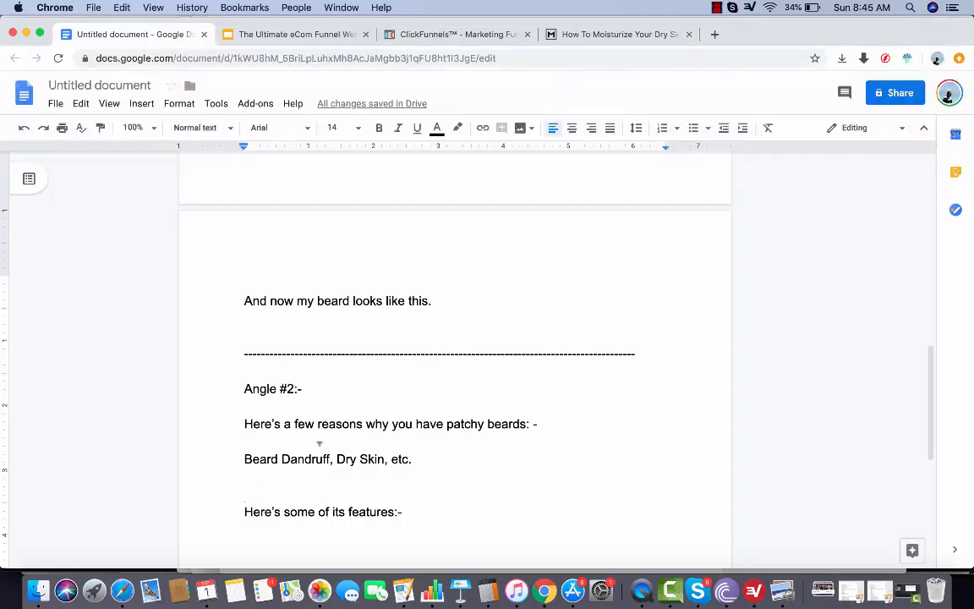
{"action": "scroll", "coordinate": [311, 439], "scroll_direction": "down", "scroll_amount": 3}
{"action": "left_click", "coordinate": [393, 319]}
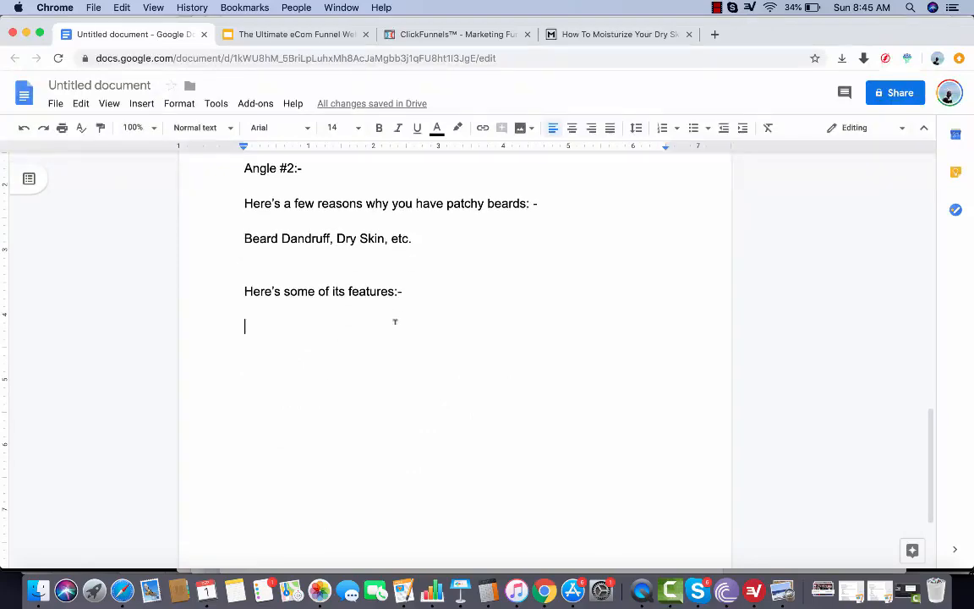
{"action": "left_click", "coordinate": [331, 35]}
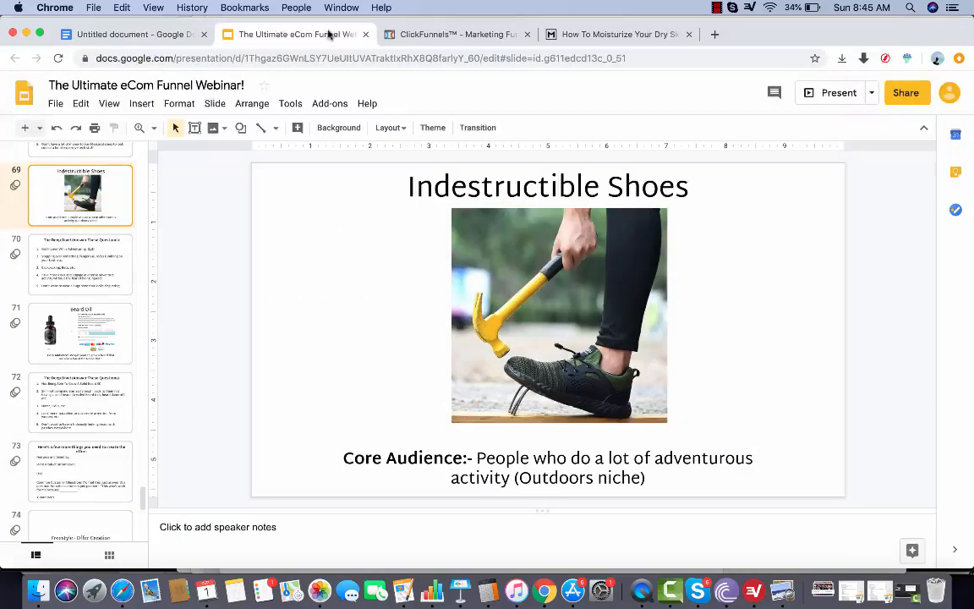
{"action": "left_click", "coordinate": [84, 411]}
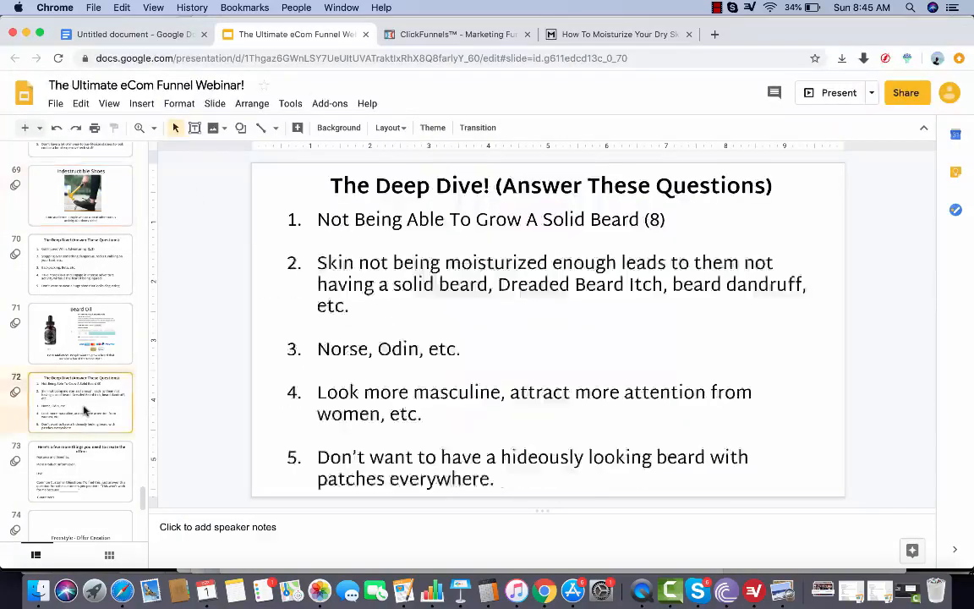
{"action": "left_click", "coordinate": [162, 40]}
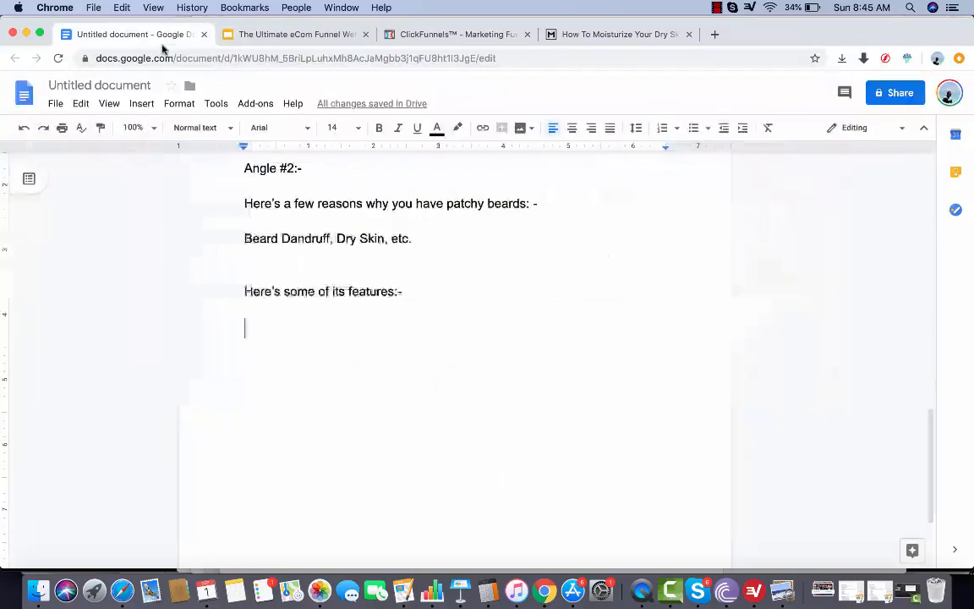
{"action": "type", "text": "- "}
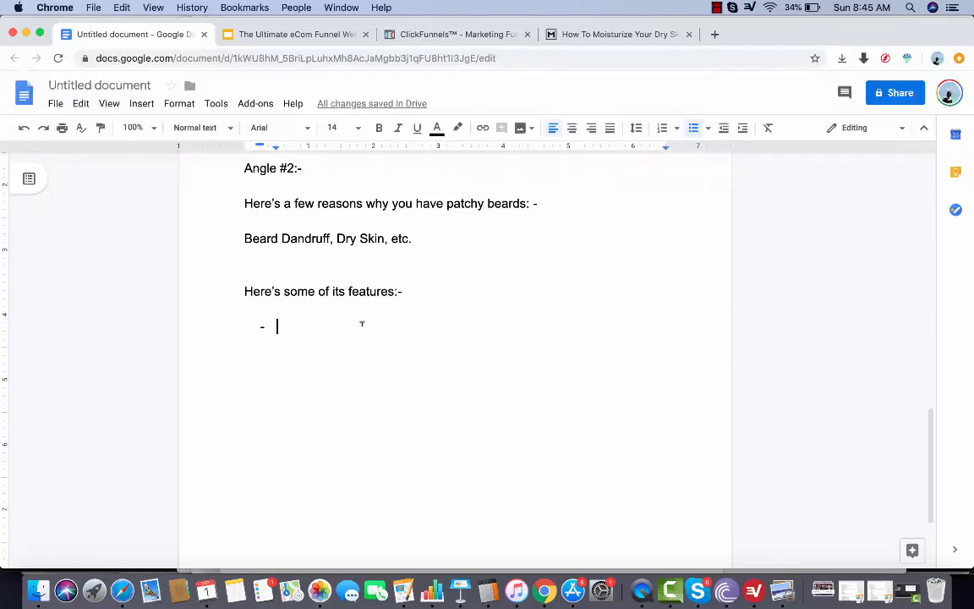
{"action": "type", "text": "Th"}
Write "Skin not being moisturized enough leads to patch beards" as the first feature bullet
{"action": "key", "text": "BackSpace"}
{"action": "key", "text": "BackSpace"}
{"action": "type", "text": "Ski"}
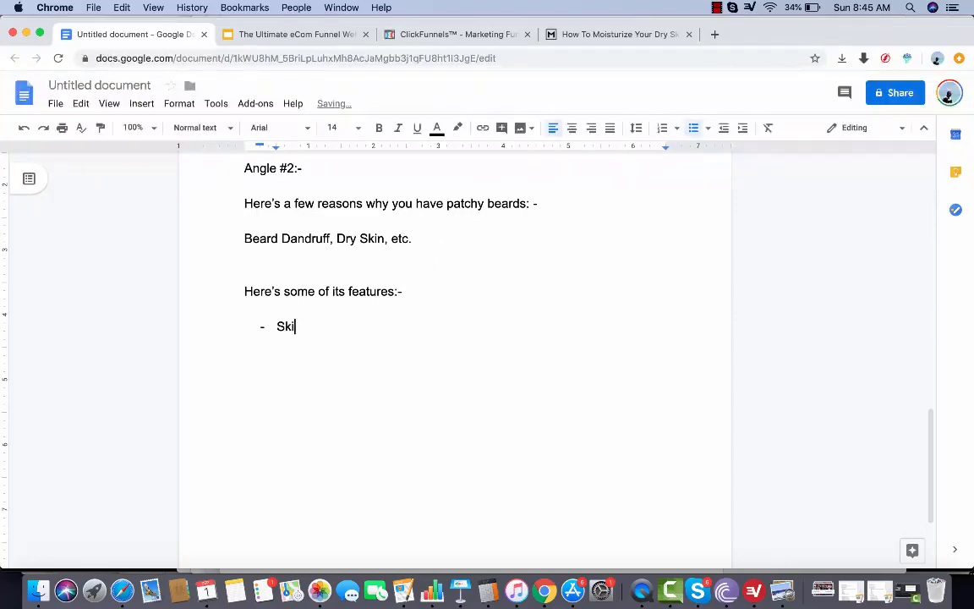
{"action": "type", "text": "n not being m"}
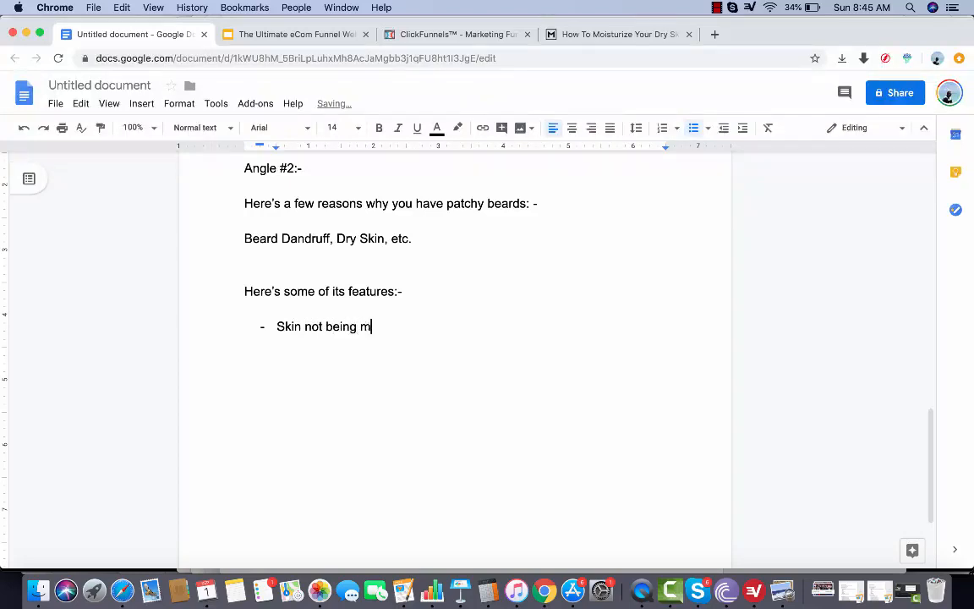
{"action": "type", "text": "oistu"}
{"action": "key", "text": "BackSpace"}
{"action": "type", "text": "istu"}
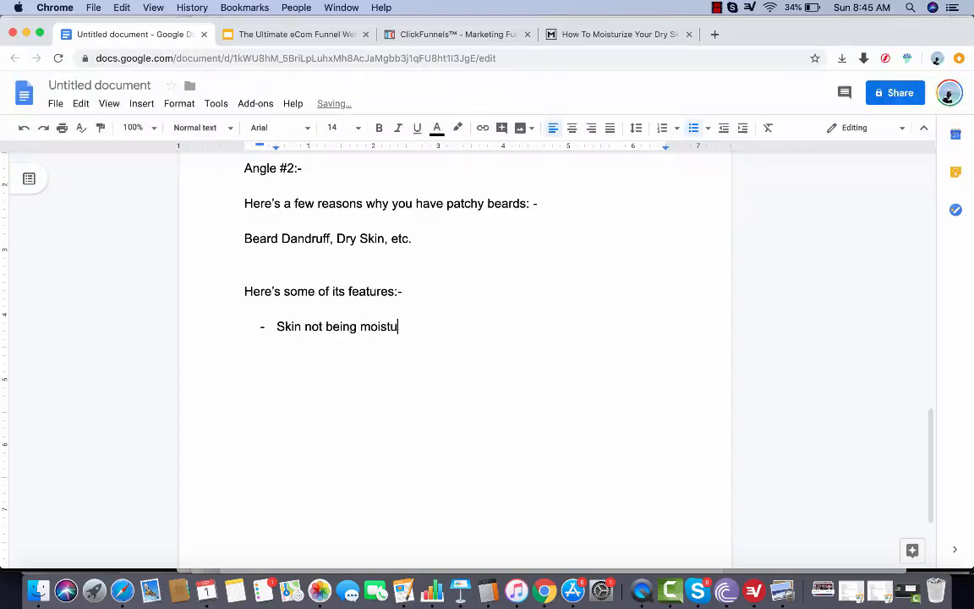
{"action": "type", "text": "rized enough lea"}
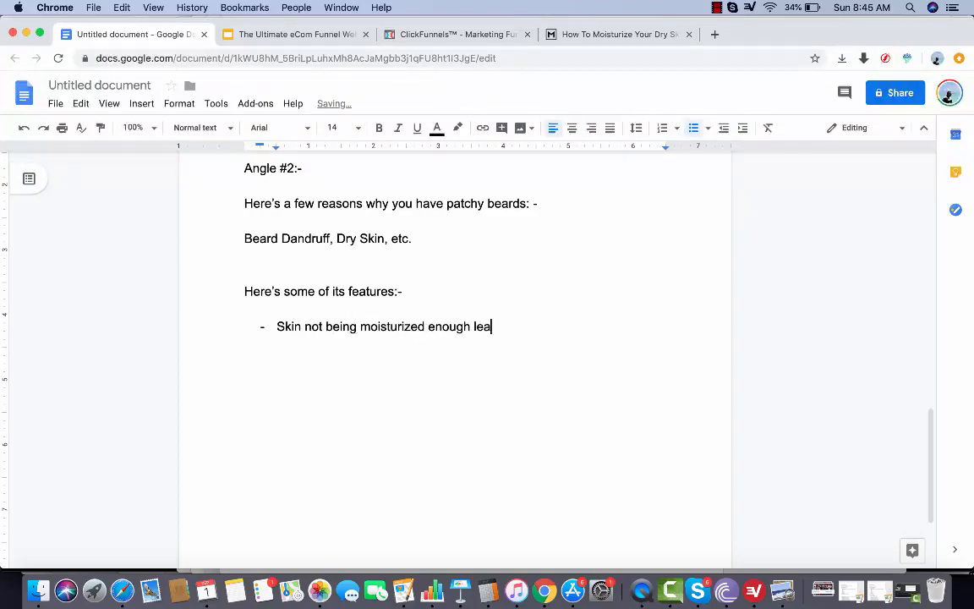
{"action": "type", "text": "ds to patch bear"}
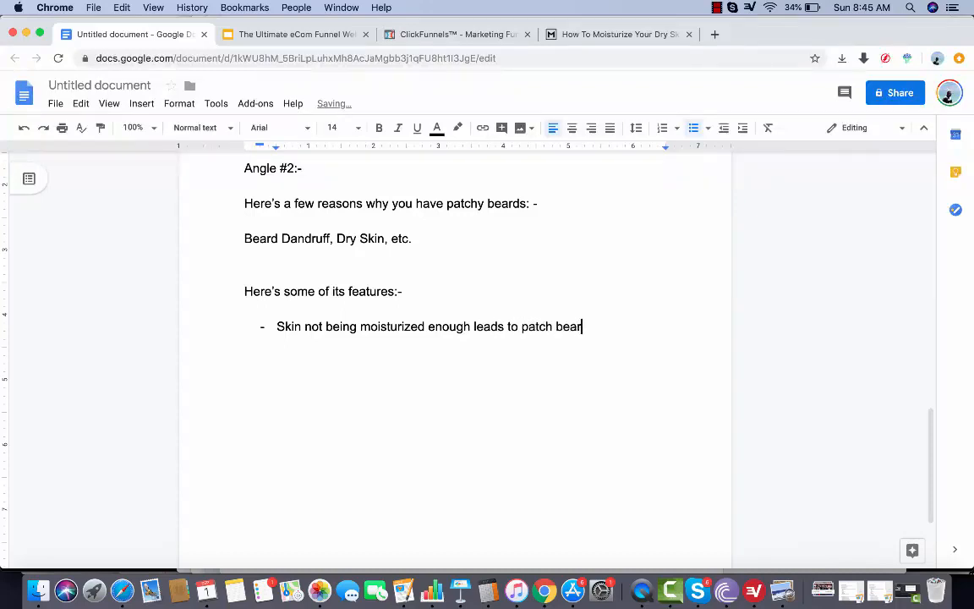
{"action": "type", "text": "ds - this beard o"}
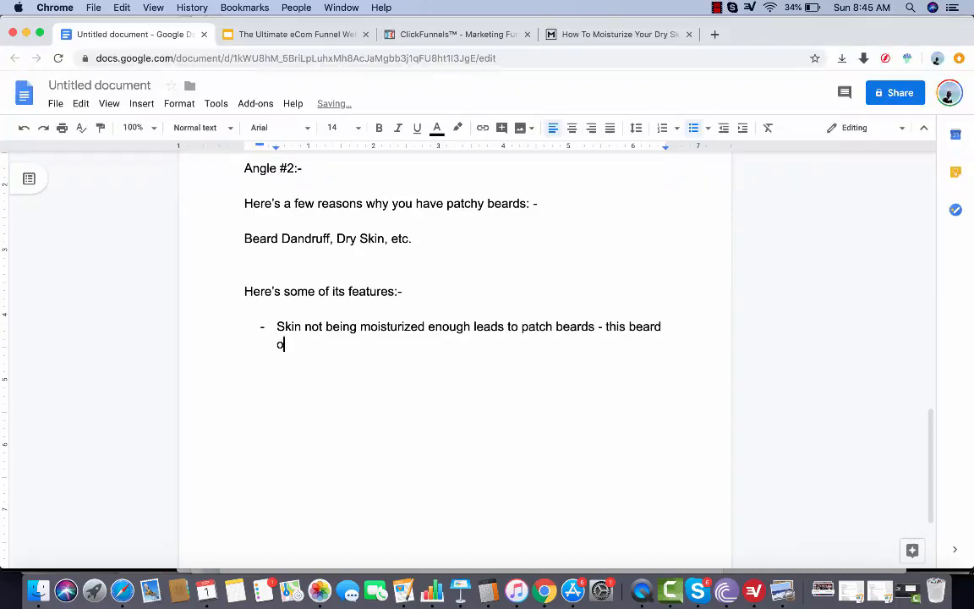
{"action": "type", "text": "il we"}
Complete the first feature bullet with "- this beard oil will moisturize your skin." and end the bullet list
{"action": "key", "text": "BackSpace"}
{"action": "type", "text": "ill mois"}
{"action": "type", "text": "turize"}
{"action": "key", "text": "BackSpace"}
{"action": "type", "text": "ize"}
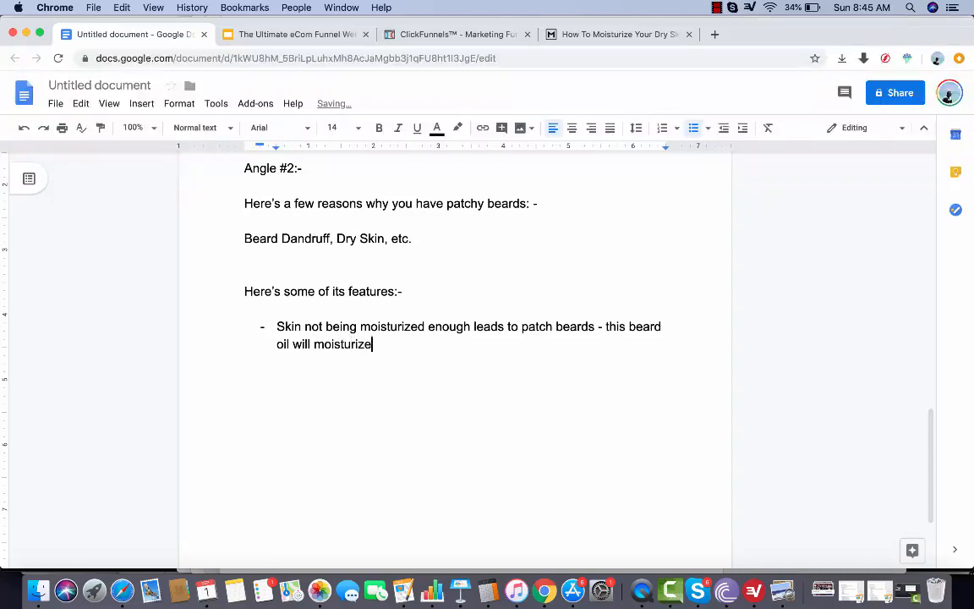
{"action": "type", "text": " your skin."}
{"action": "key", "text": "Return"}
{"action": "key", "text": "Return"}
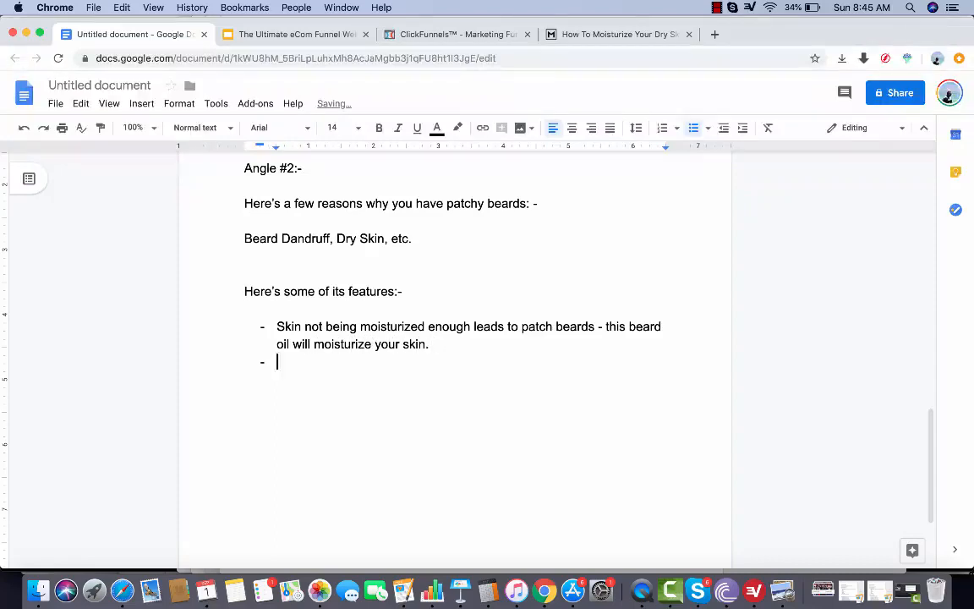
Review the document's headline and feature copy, and look at the Valhalla Mug slide in the presentation
{"action": "scroll", "coordinate": [363, 346], "scroll_direction": "up", "scroll_amount": 10}
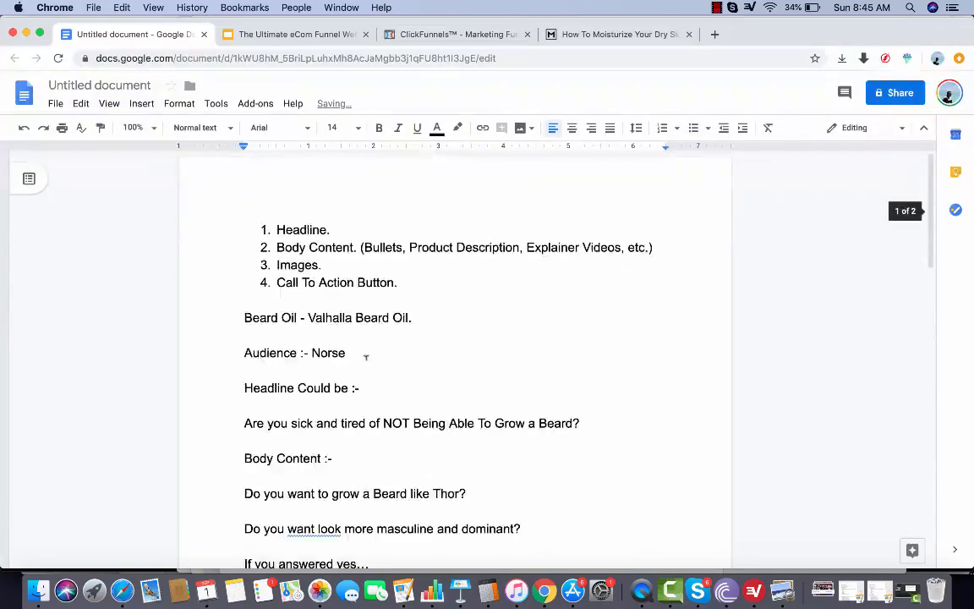
{"action": "scroll", "coordinate": [365, 357], "scroll_direction": "down", "scroll_amount": 5}
{"action": "scroll", "coordinate": [366, 358], "scroll_direction": "down", "scroll_amount": 5}
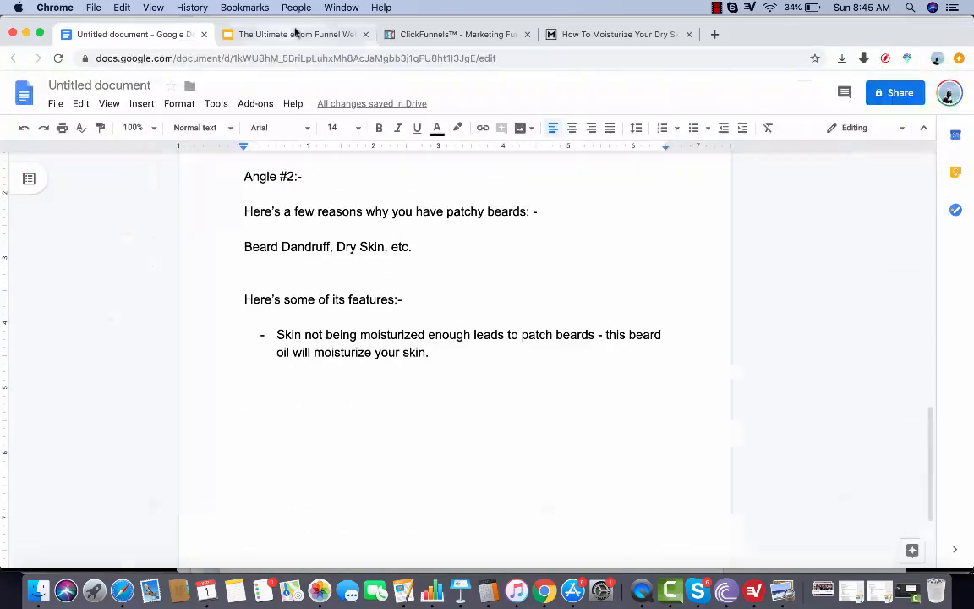
{"action": "left_click", "coordinate": [287, 34]}
{"action": "scroll", "coordinate": [76, 333], "scroll_direction": "up", "scroll_amount": 5}
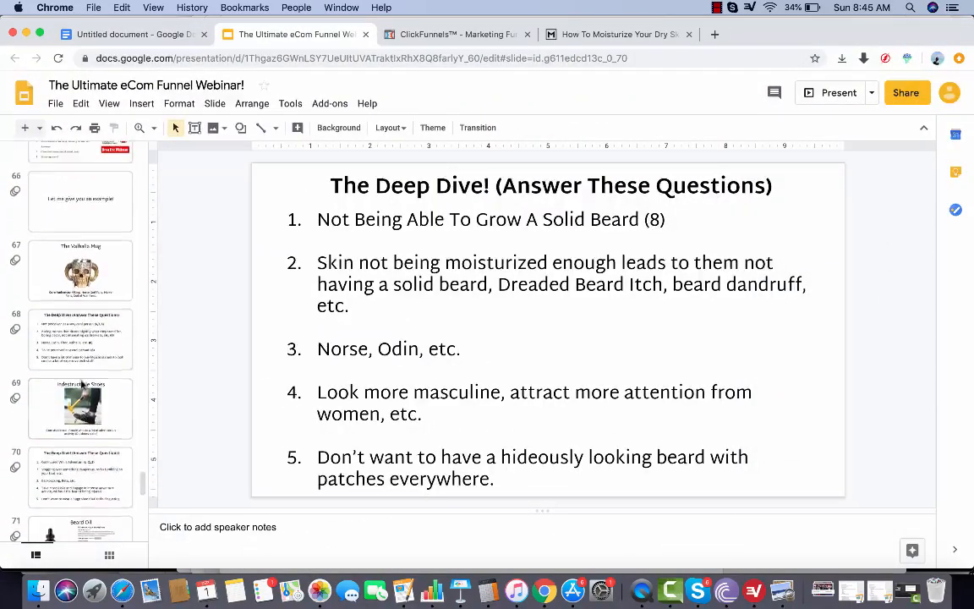
{"action": "left_click", "coordinate": [75, 263]}
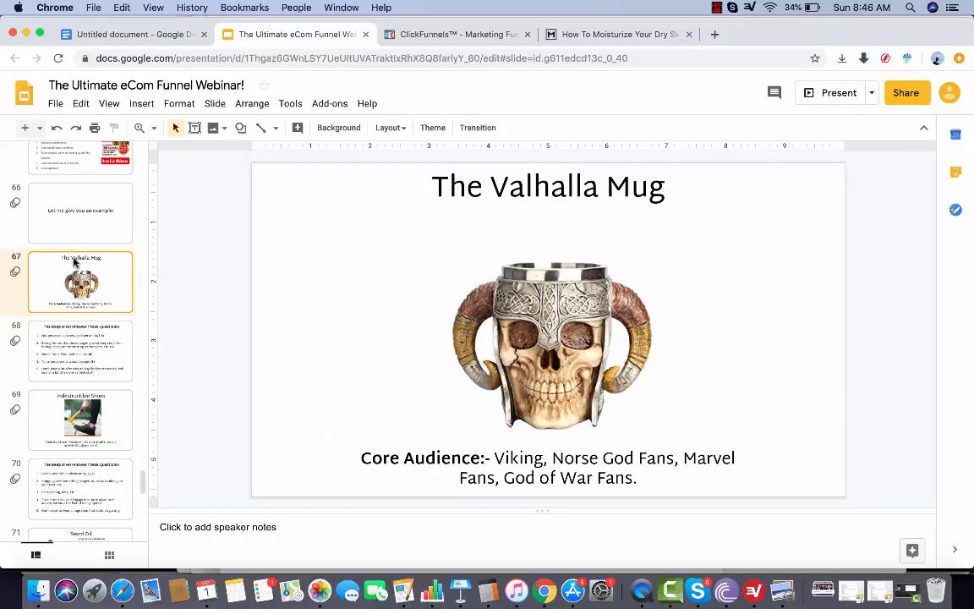
{"action": "left_click", "coordinate": [133, 36]}
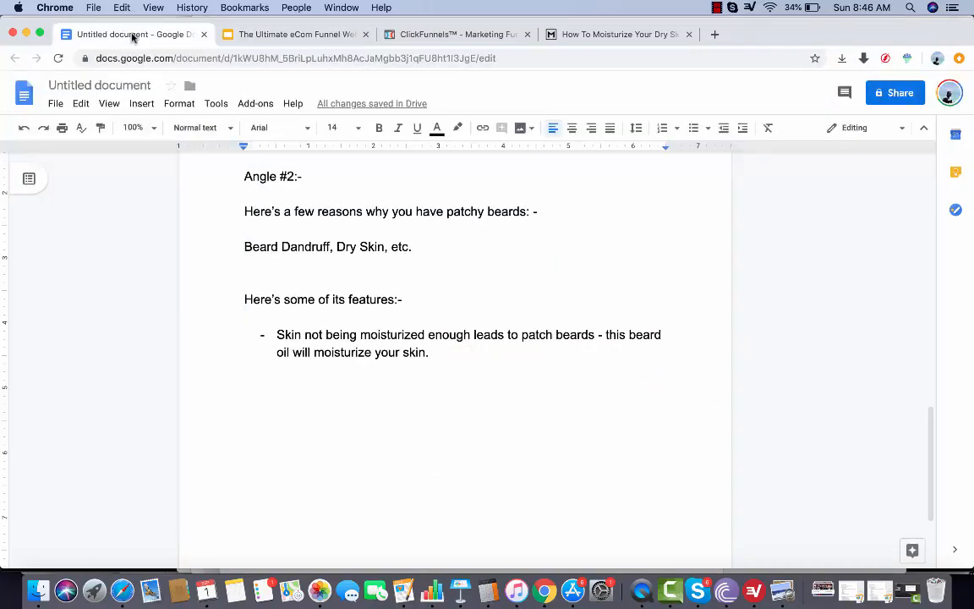
Draft the question "Do you want to be the star of your party?" below the feature bullet and delete it
{"action": "key", "text": "Return"}
{"action": "type", "text": "Do you wan"}
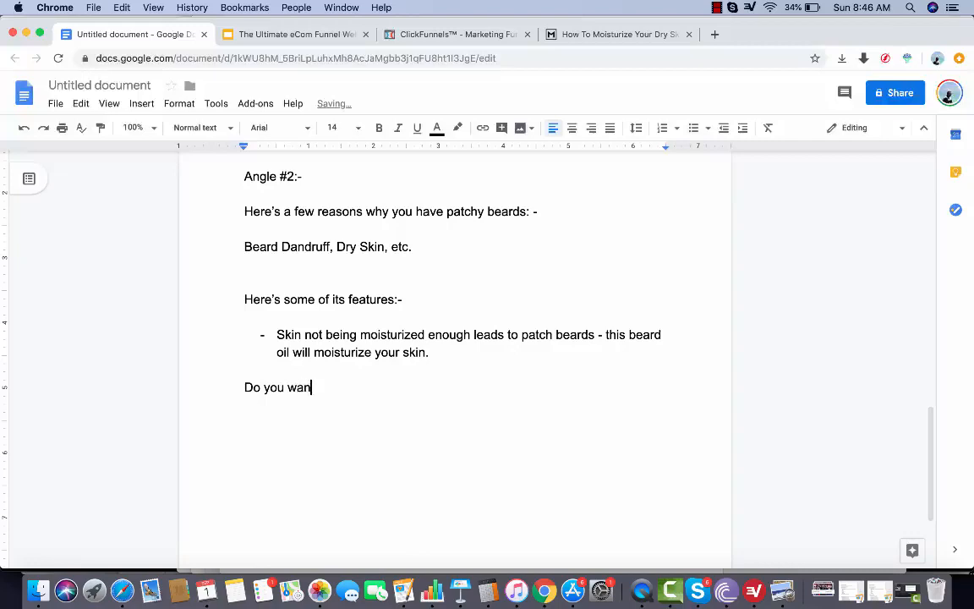
{"action": "type", "text": "t to be the star"}
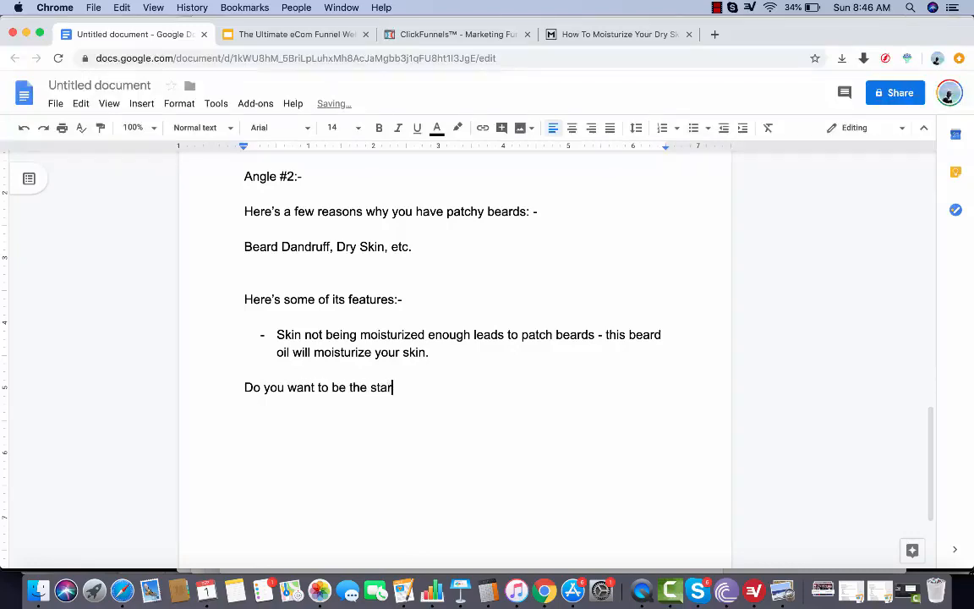
{"action": "type", "text": "t of your party?"}
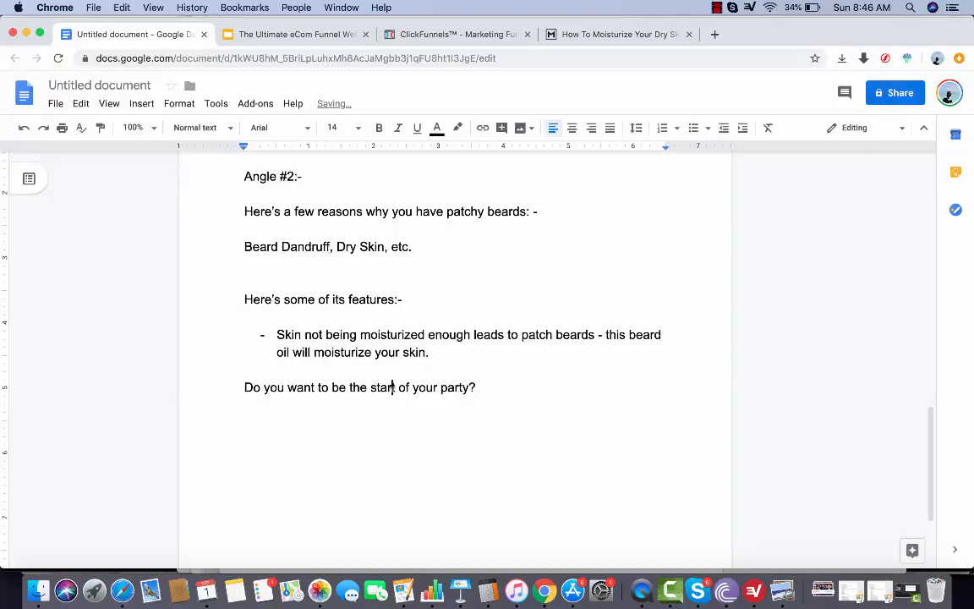
{"action": "key", "text": "Delete"}
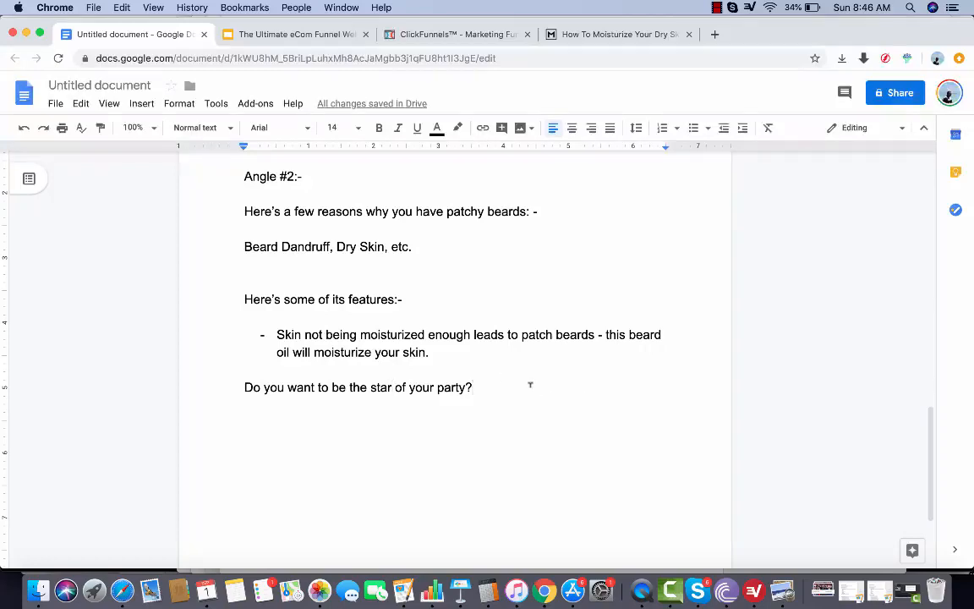
{"action": "key", "text": "Return"}
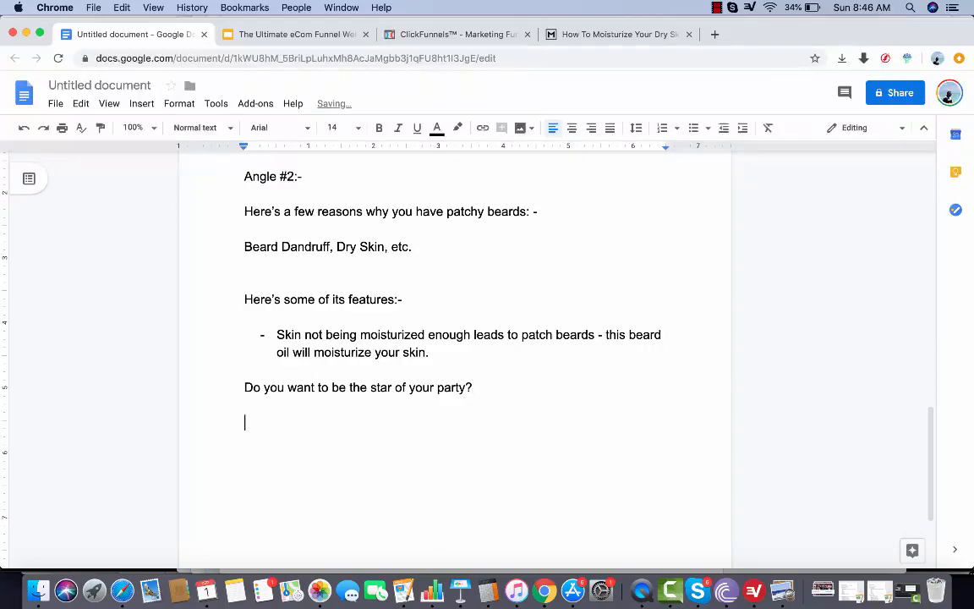
{"action": "left_click_drag", "start_coordinate": [533, 386], "coordinate": [225, 384]}
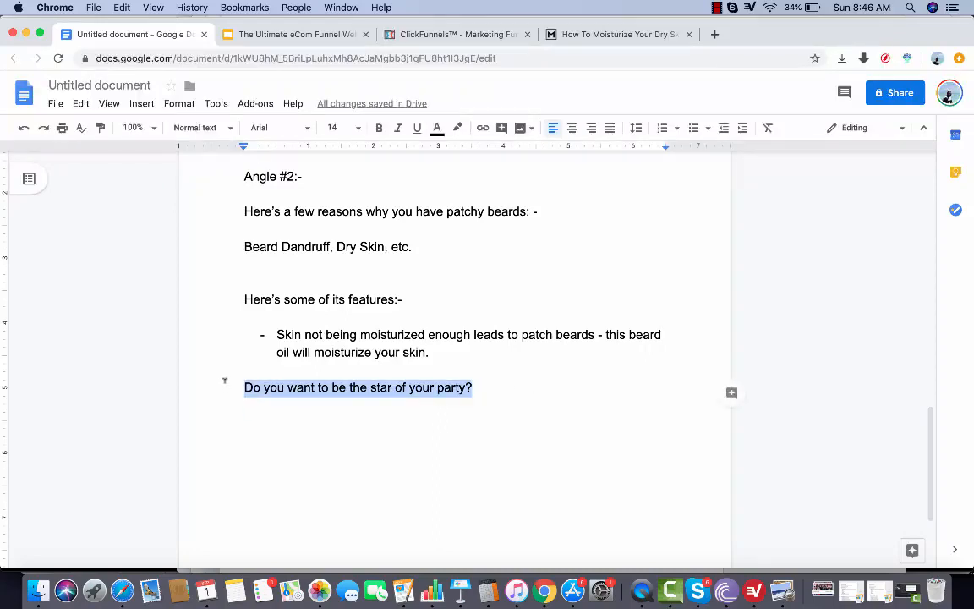
{"action": "key", "text": "BackSpace"}
Write the heading "Skull Funnel:-" below the feature bullet and begin a new paragraph under it
{"action": "type", "text": "S"}
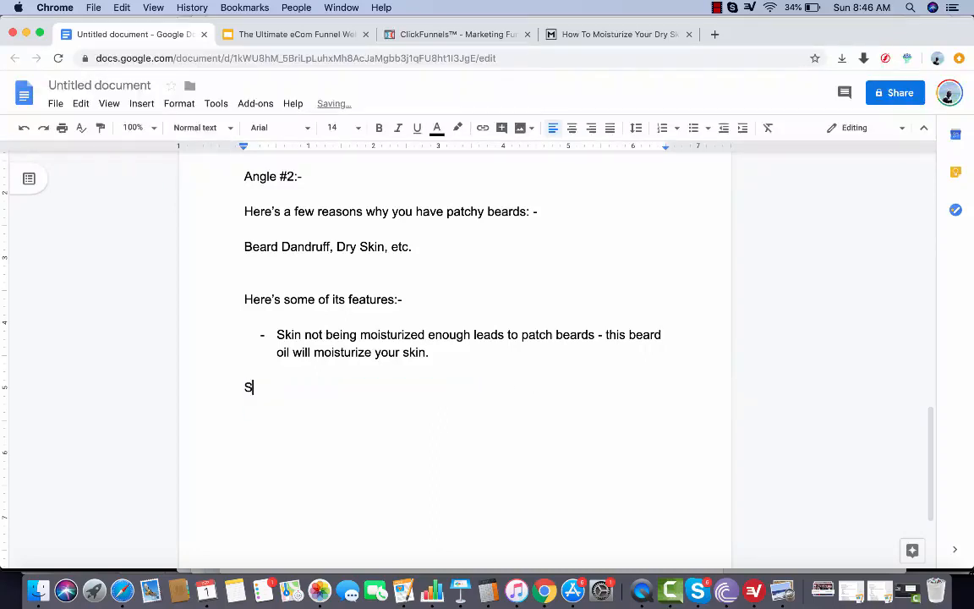
{"action": "type", "text": "kull Funnel:-"}
{"action": "key", "text": "Return"}
{"action": "key", "text": "Return"}
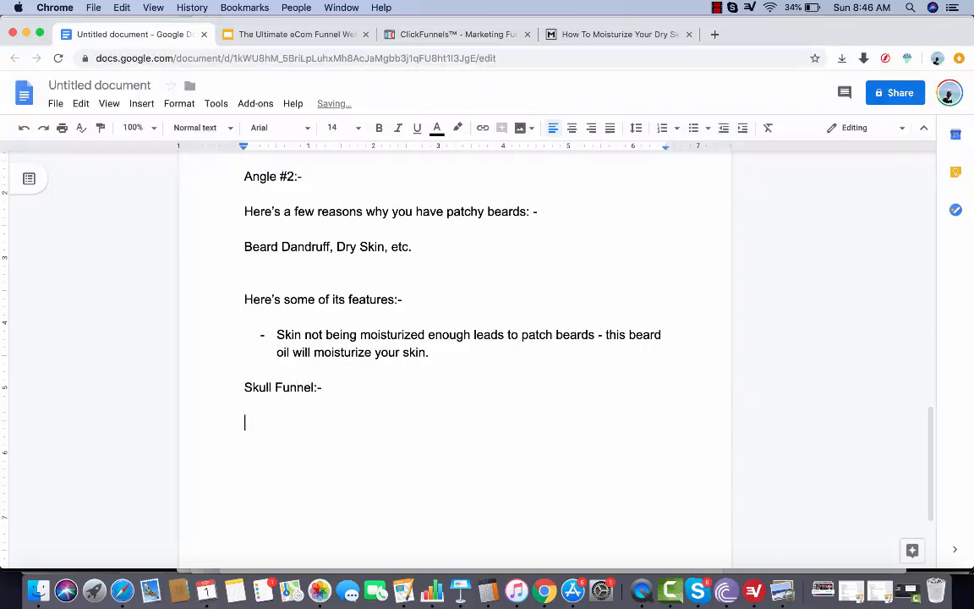
Write the mug headline with an opening quotation mark: "A Cool Mug That Is Lighting Up Parties All Over The World!
{"action": "type", "text": "\""}
{"action": "type", "text": "T"}
{"action": "key", "text": "BackSpace"}
{"action": "type", "text": "A Cool Mug Th"}
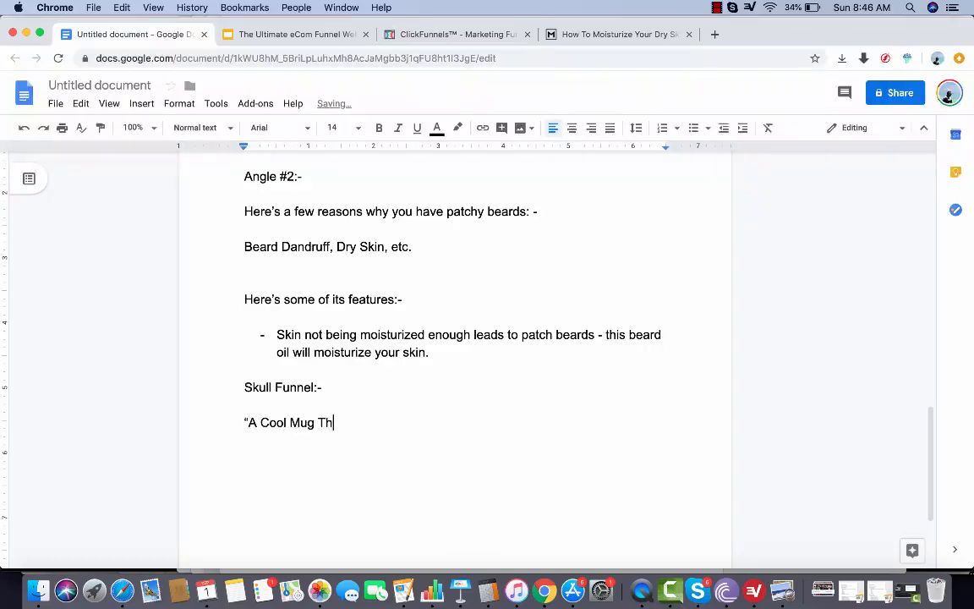
{"action": "type", "text": "at Is Lighting U"}
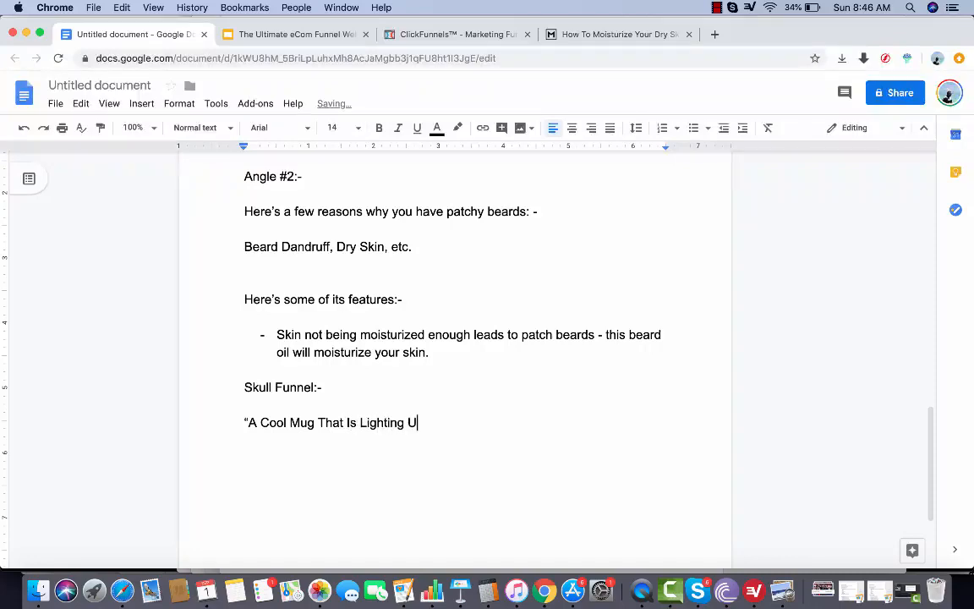
{"action": "type", "text": "p Parties All Over The World!"}
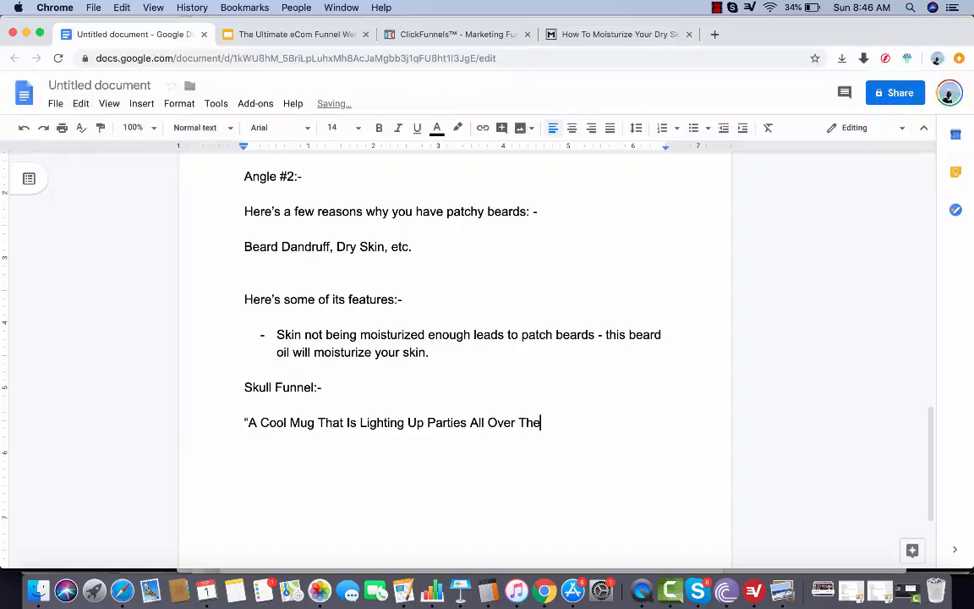
Check the mug's Deep Dive slide, and end the headline with "And Is the Best Ice Breaker" and a closing quotation mark instead of the exclamation mark
{"action": "left_click", "coordinate": [271, 34]}
{"action": "left_click", "coordinate": [84, 338]}
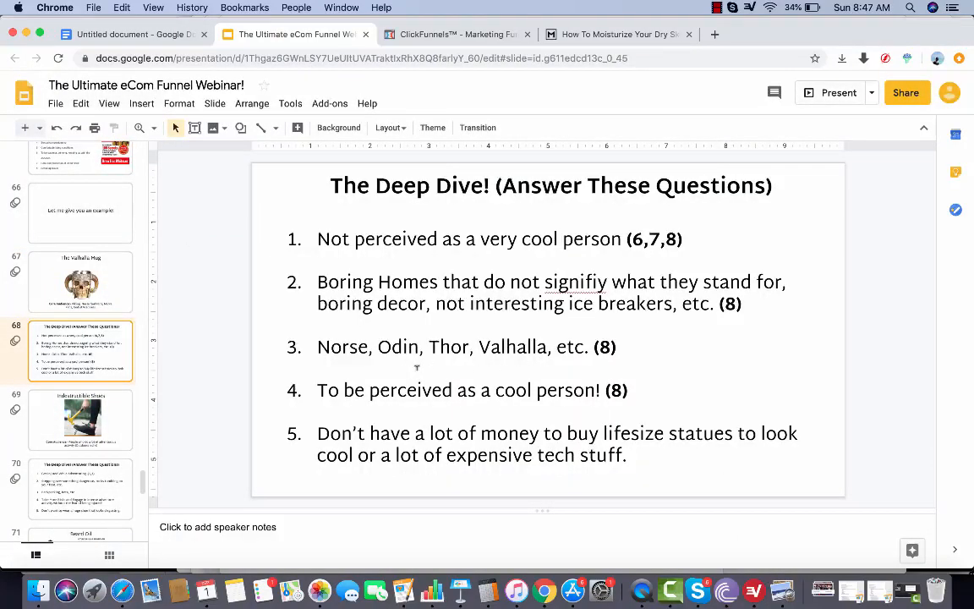
{"action": "left_click", "coordinate": [134, 34]}
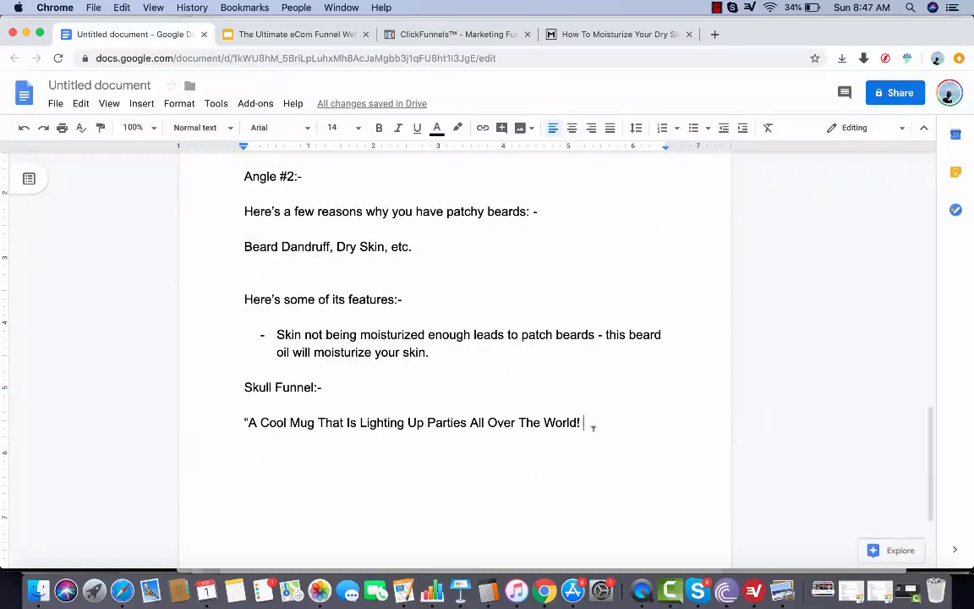
{"action": "left_click_drag", "start_coordinate": [592, 427], "coordinate": [253, 423]}
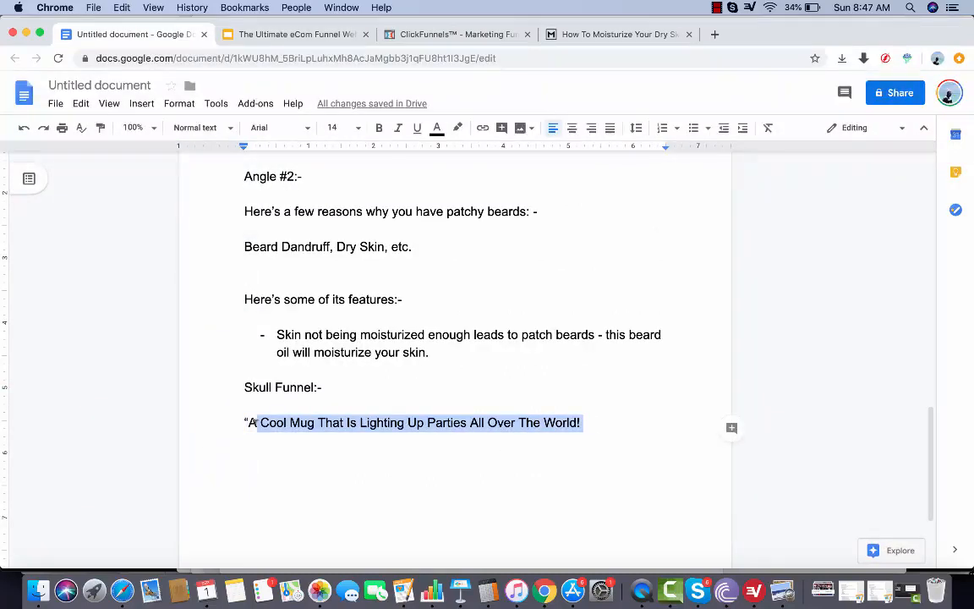
{"action": "left_click", "coordinate": [604, 422]}
{"action": "key", "text": "BackSpace"}
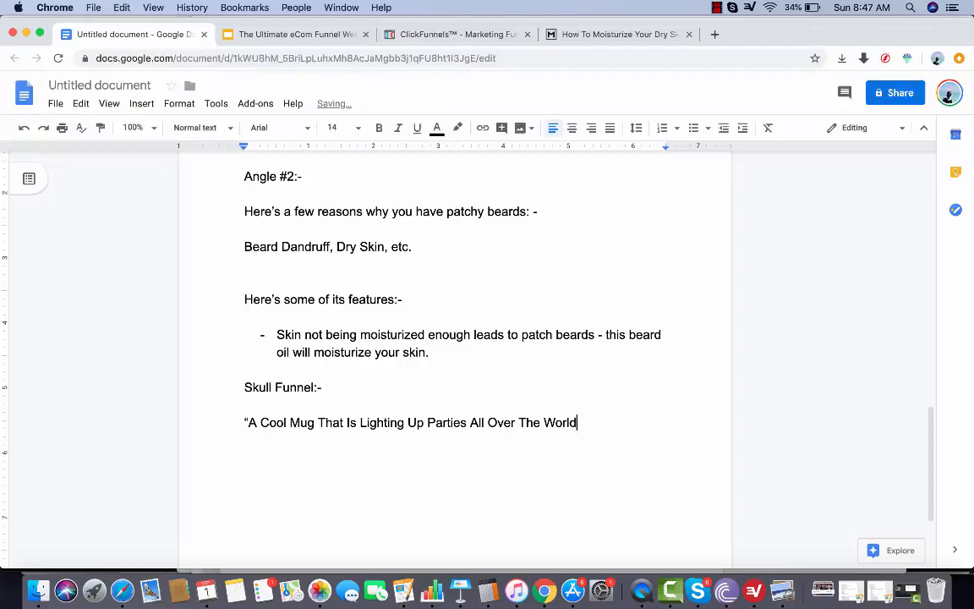
{"action": "type", "text": "And Is the Be"}
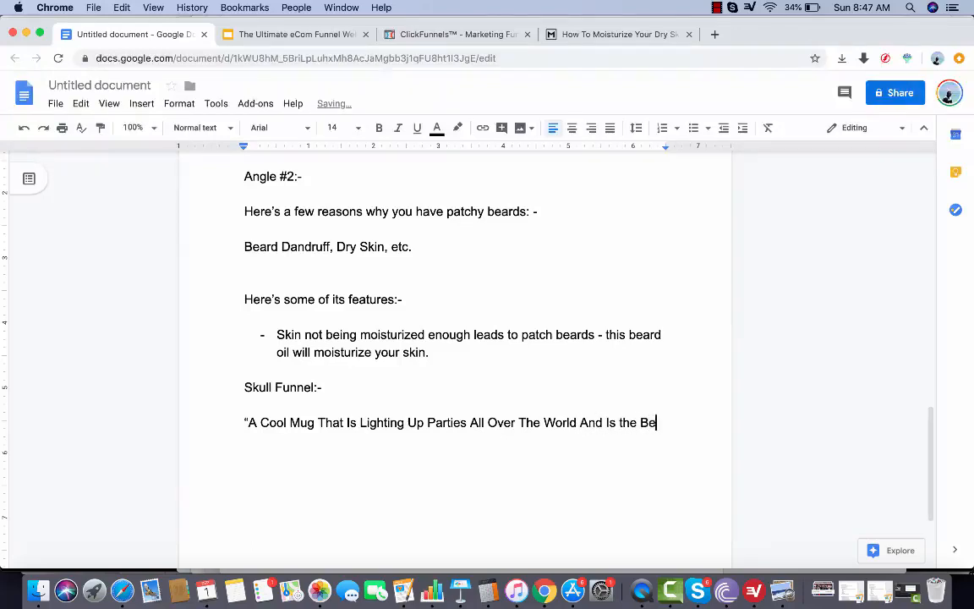
{"action": "type", "text": "st Ice Breaker\""}
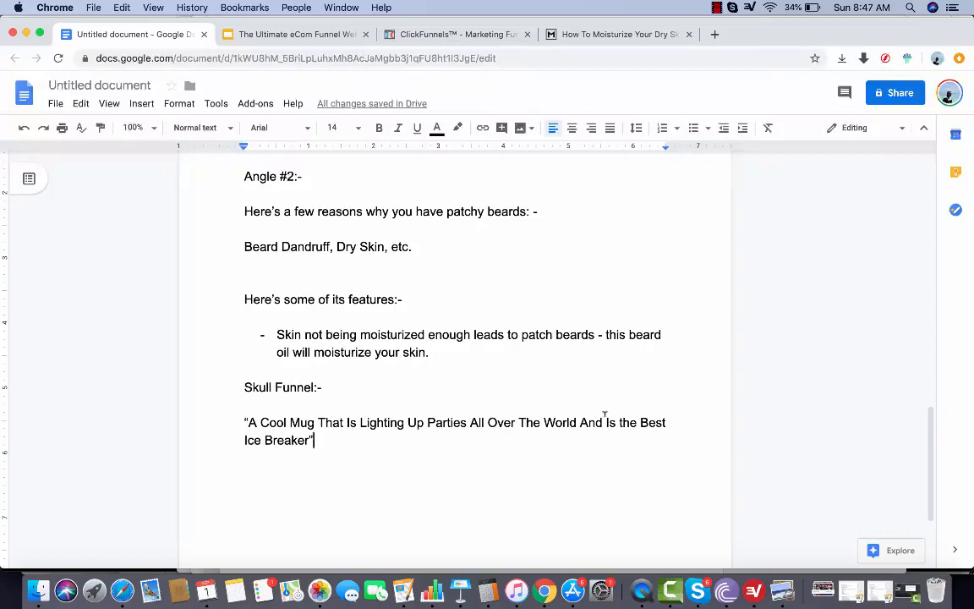
Review the whole document, from the numbered page elements and beard oil copy to the Skull Funnel headline
{"action": "scroll", "coordinate": [587, 374], "scroll_direction": "up", "scroll_amount": 15}
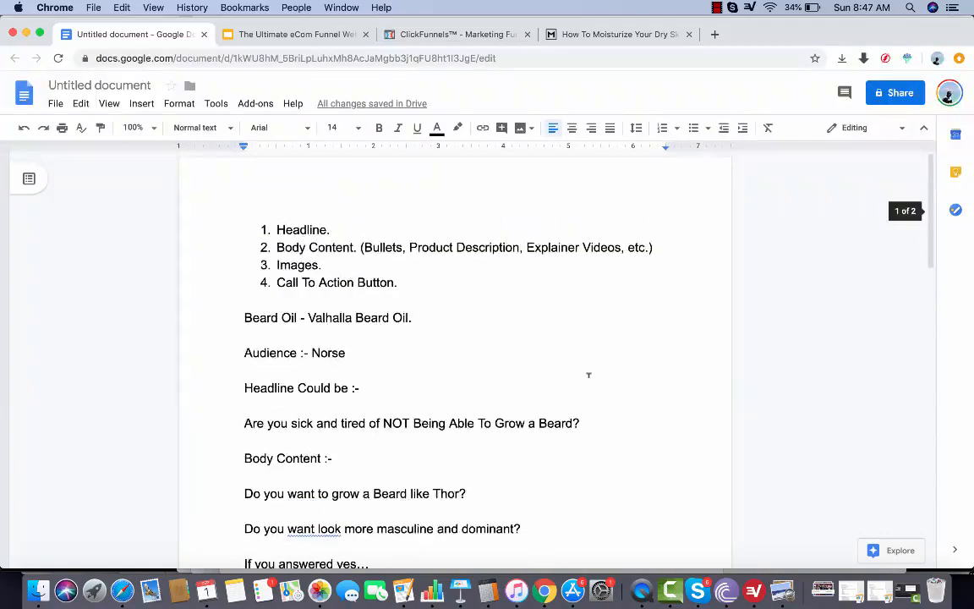
{"action": "scroll", "coordinate": [588, 376], "scroll_direction": "down", "scroll_amount": 14}
{"action": "scroll", "coordinate": [588, 375], "scroll_direction": "up", "scroll_amount": 9}
{"action": "scroll", "coordinate": [588, 375], "scroll_direction": "down", "scroll_amount": 9}
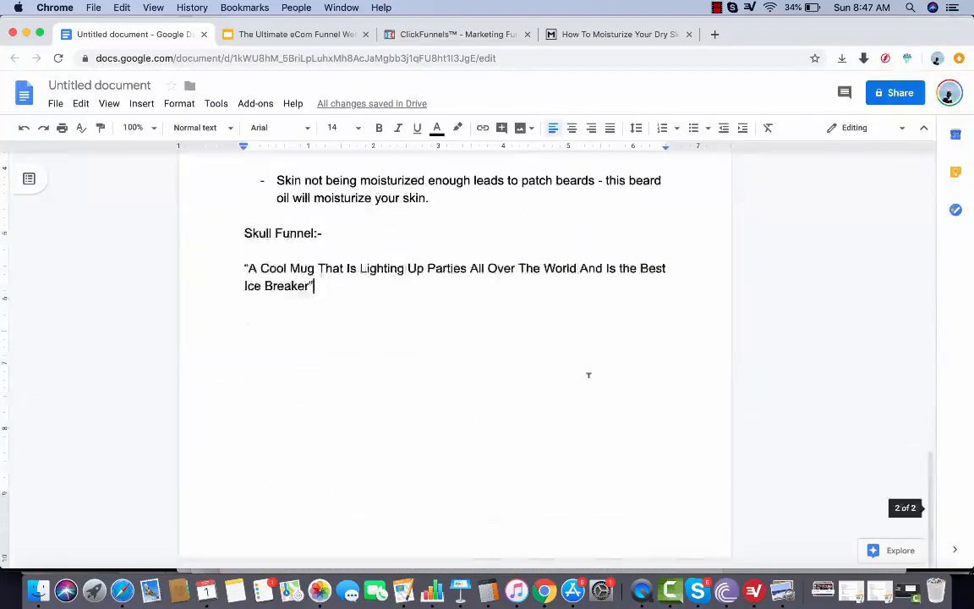
{"action": "scroll", "coordinate": [589, 375], "scroll_direction": "up", "scroll_amount": 15}
{"action": "scroll", "coordinate": [588, 374], "scroll_direction": "down", "scroll_amount": 15}
{"action": "scroll", "coordinate": [588, 374], "scroll_direction": "up", "scroll_amount": 13}
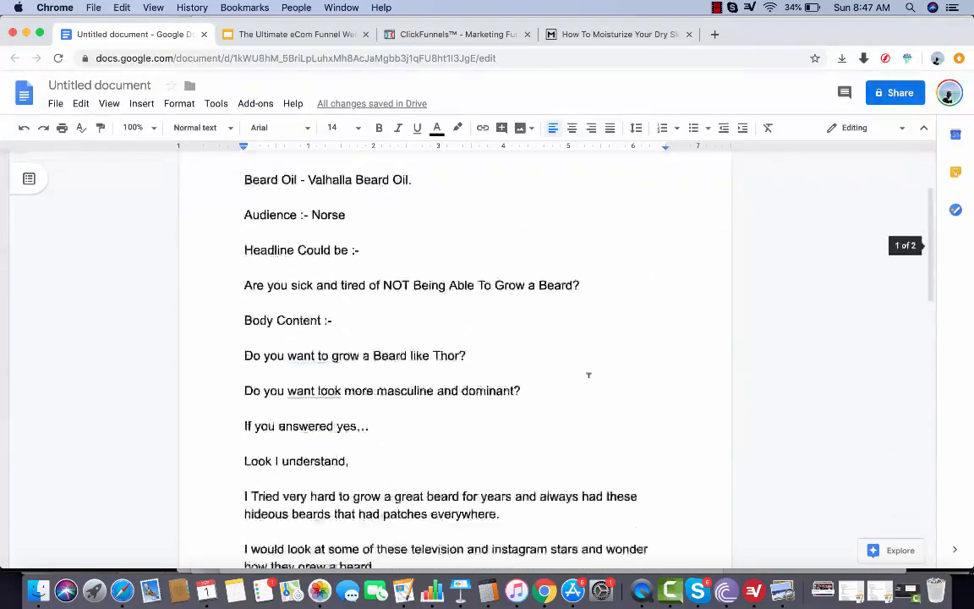
{"action": "scroll", "coordinate": [588, 374], "scroll_direction": "up", "scroll_amount": 3}
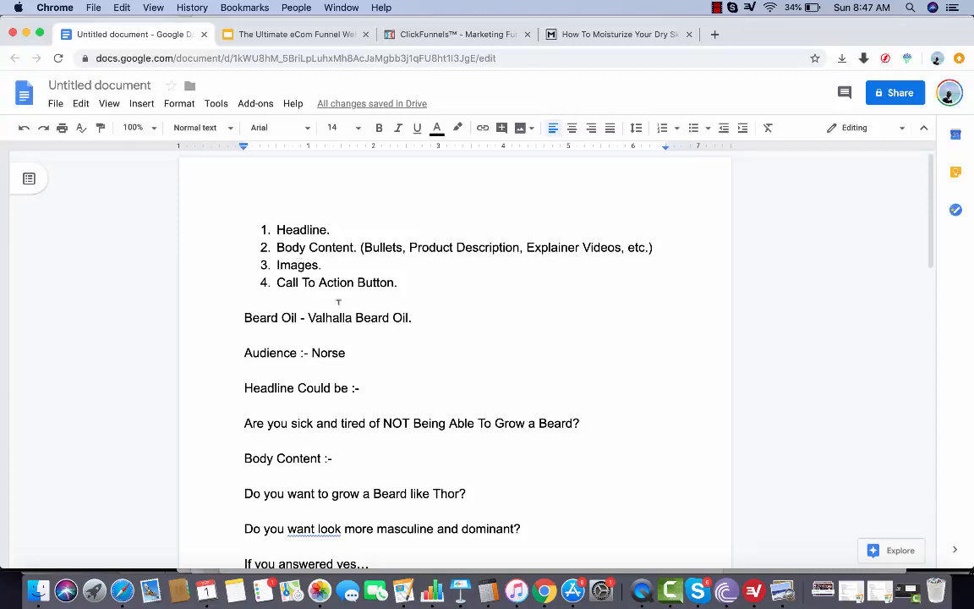
{"action": "scroll", "coordinate": [346, 342], "scroll_direction": "down", "scroll_amount": 2}
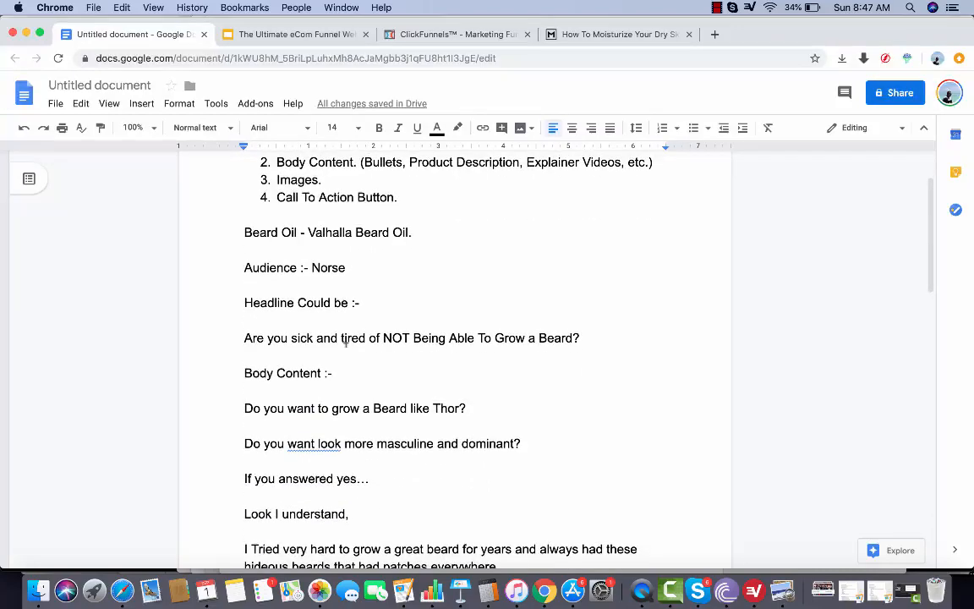
{"action": "scroll", "coordinate": [345, 342], "scroll_direction": "down", "scroll_amount": 10}
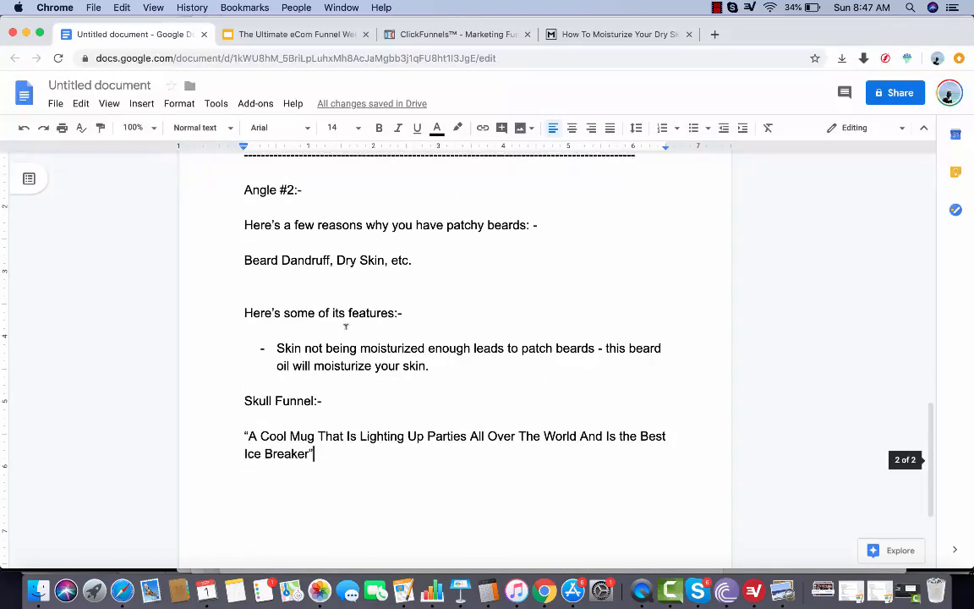
{"action": "scroll", "coordinate": [342, 323], "scroll_direction": "up", "scroll_amount": 10}
{"action": "scroll", "coordinate": [343, 321], "scroll_direction": "down", "scroll_amount": 12}
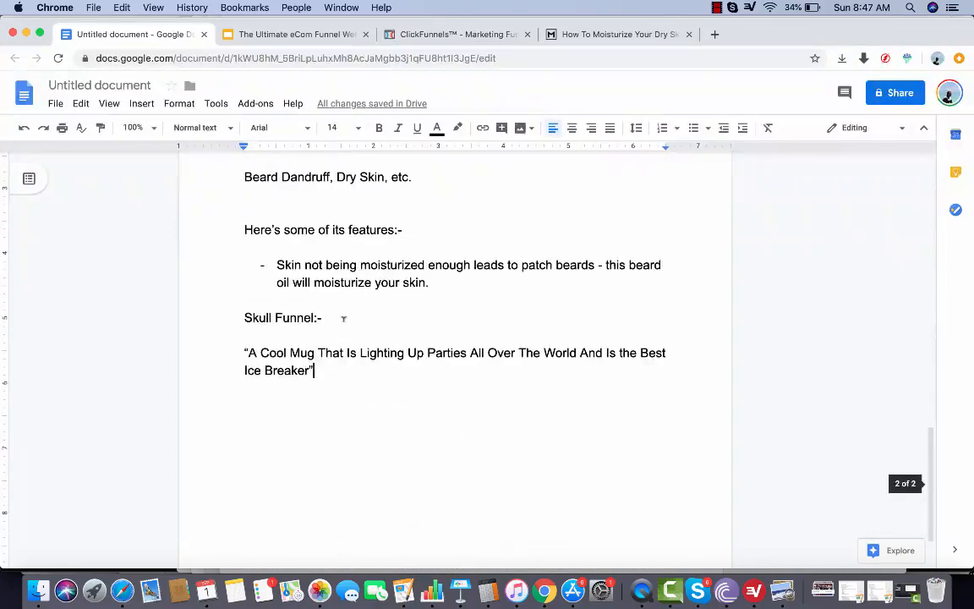
Add blank lines below the Skull Funnel headline
{"action": "key", "text": "Return"}
{"action": "key", "text": "Return"}
{"action": "key", "text": "Return"}
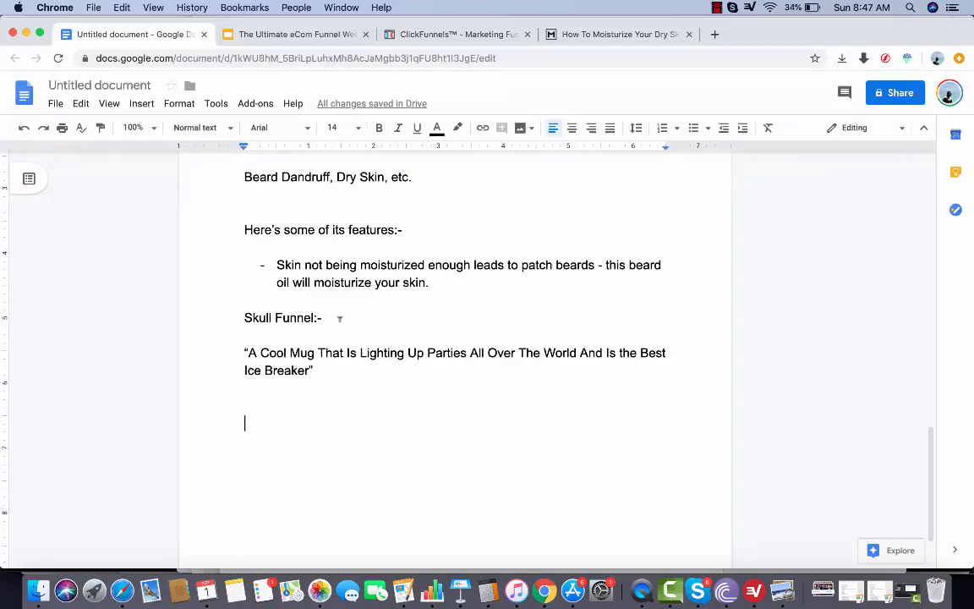
View the "Done-For-You" Funnel slide and the following slide with the free funnel link in the presentation
{"action": "scroll", "coordinate": [339, 318], "scroll_direction": "up", "scroll_amount": 20}
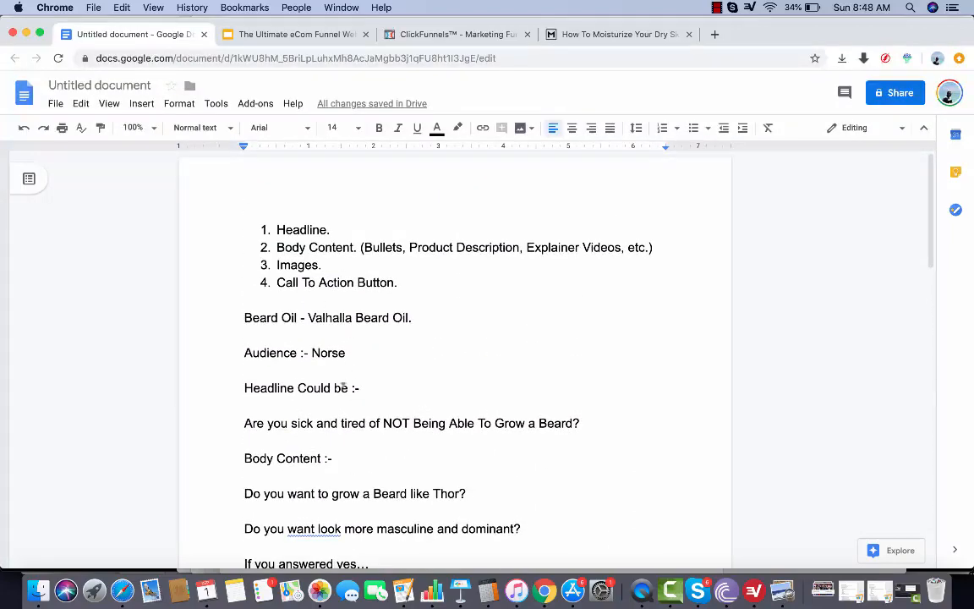
{"action": "left_click", "coordinate": [303, 34]}
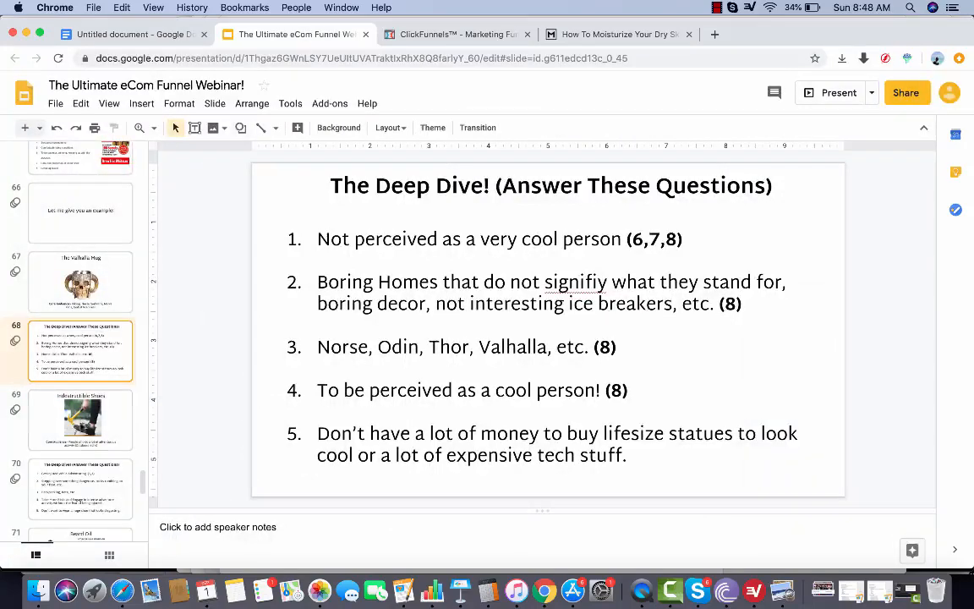
{"action": "scroll", "coordinate": [76, 380], "scroll_direction": "down", "scroll_amount": 5}
{"action": "left_click", "coordinate": [81, 454]}
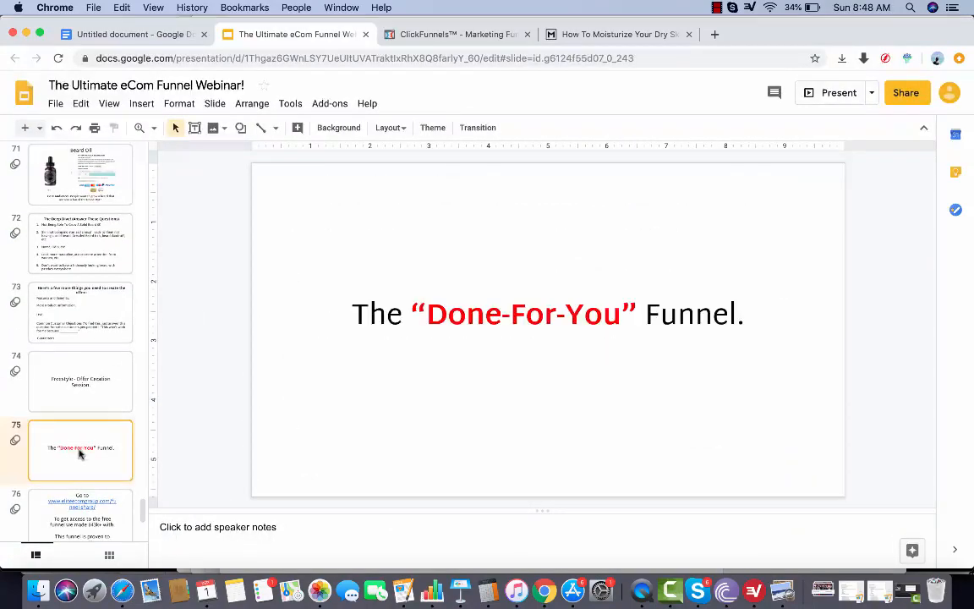
{"action": "scroll", "coordinate": [82, 473], "scroll_direction": "down", "scroll_amount": 2}
{"action": "left_click", "coordinate": [83, 466]}
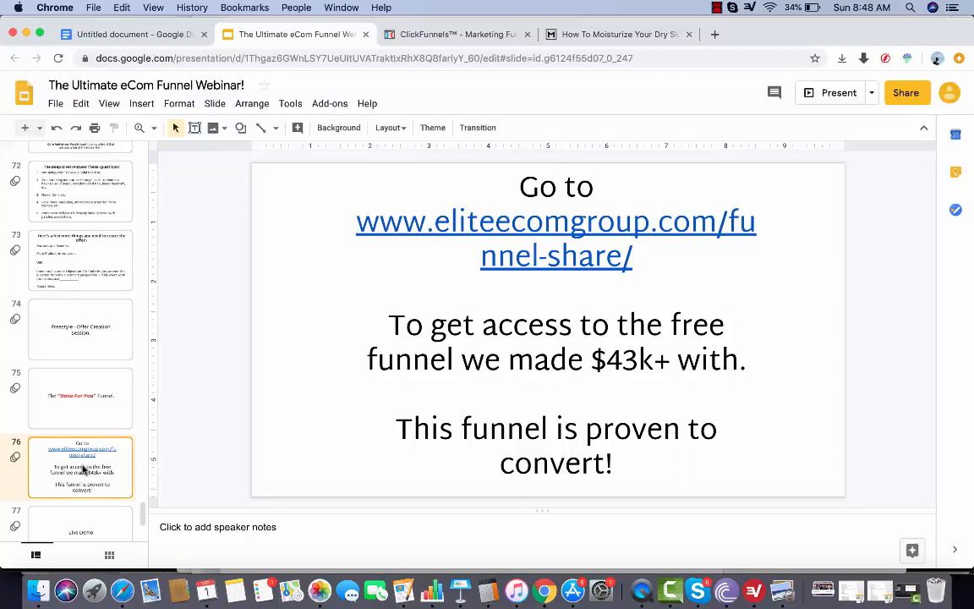
{"action": "scroll", "coordinate": [82, 469], "scroll_direction": "down", "scroll_amount": 2}
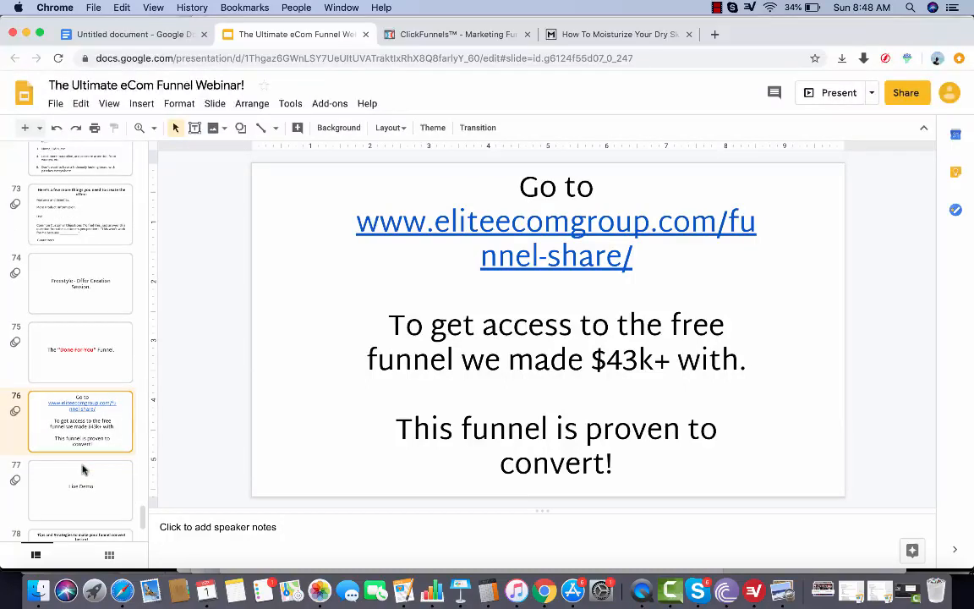
Show the "Live Demo" slide that follows the free funnel link slide
{"action": "scroll", "coordinate": [83, 469], "scroll_direction": "down", "scroll_amount": 1}
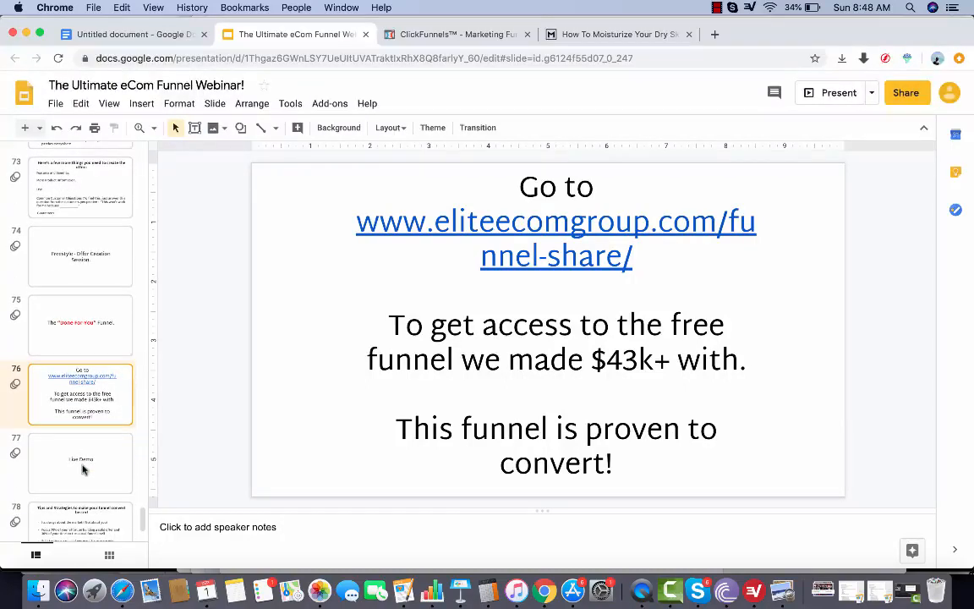
{"action": "scroll", "coordinate": [83, 469], "scroll_direction": "down", "scroll_amount": 4}
{"action": "left_click", "coordinate": [92, 382]}
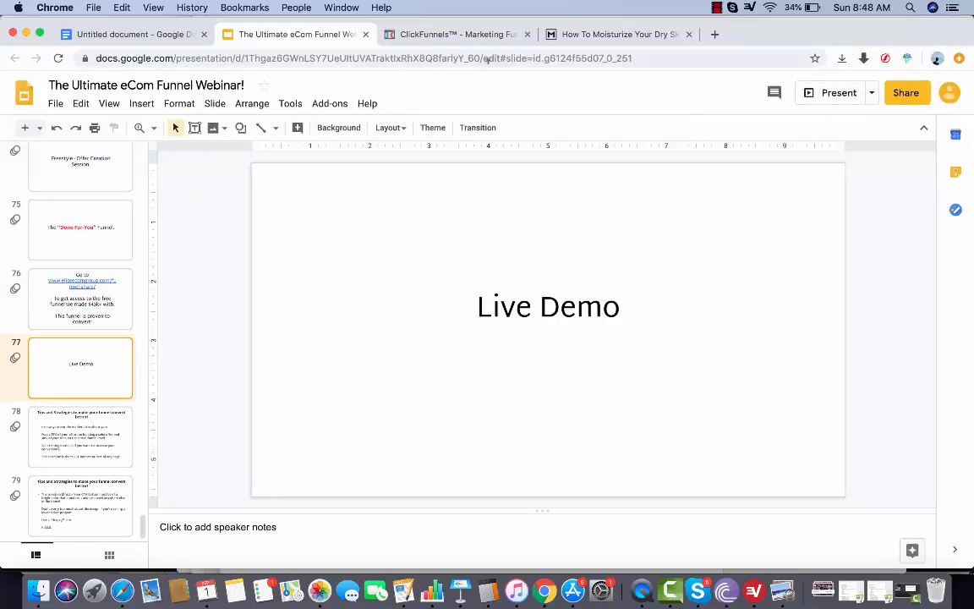
Switch to ClickFunnels and open the live version of the Valhalla Chalice Sales Page
{"action": "left_click", "coordinate": [448, 34]}
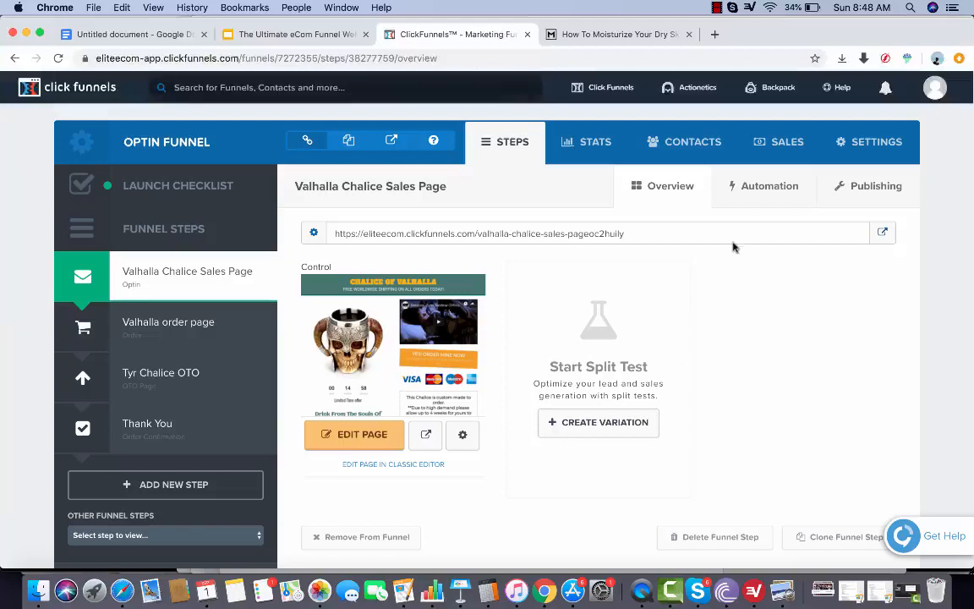
{"action": "left_click", "coordinate": [882, 232]}
{"action": "left_click", "coordinate": [488, 35]}
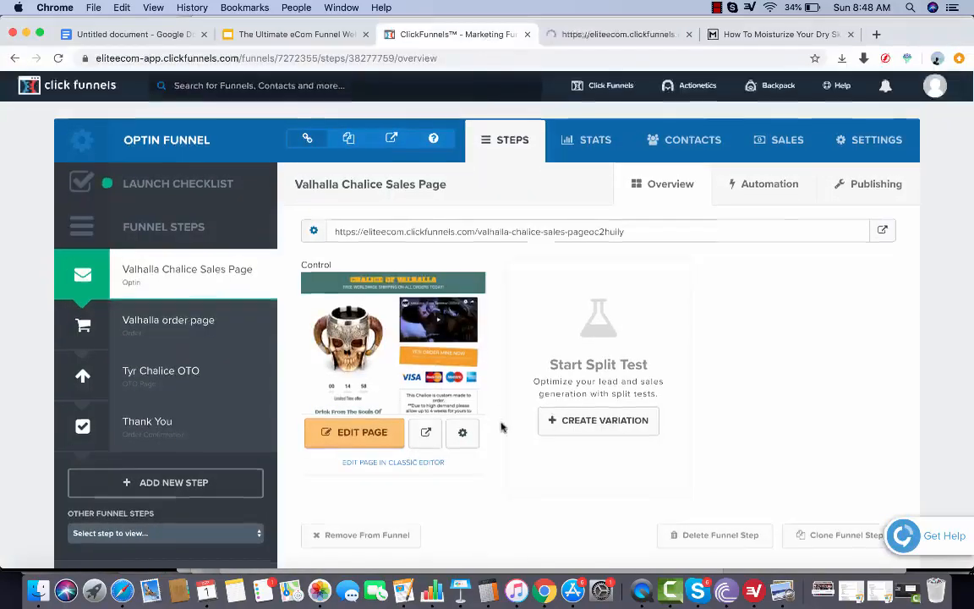
{"action": "scroll", "coordinate": [502, 423], "scroll_direction": "down", "scroll_amount": 2}
{"action": "left_click", "coordinate": [570, 41]}
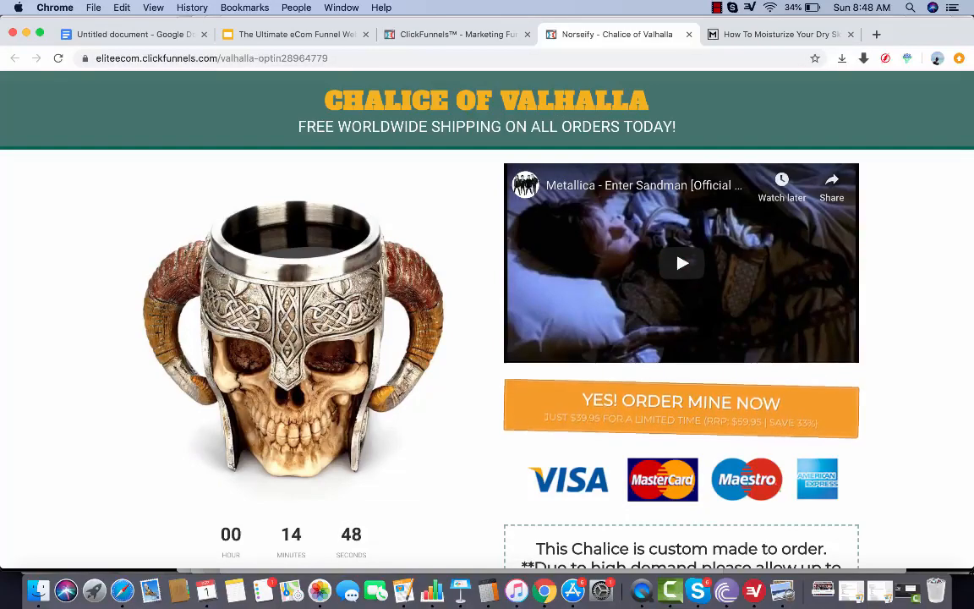
Examine the upper part of the sales page, highlighting the custom-made-to-order delivery notice and continuing to the product description and specifications
{"action": "scroll", "coordinate": [389, 142], "scroll_direction": "down", "scroll_amount": 5}
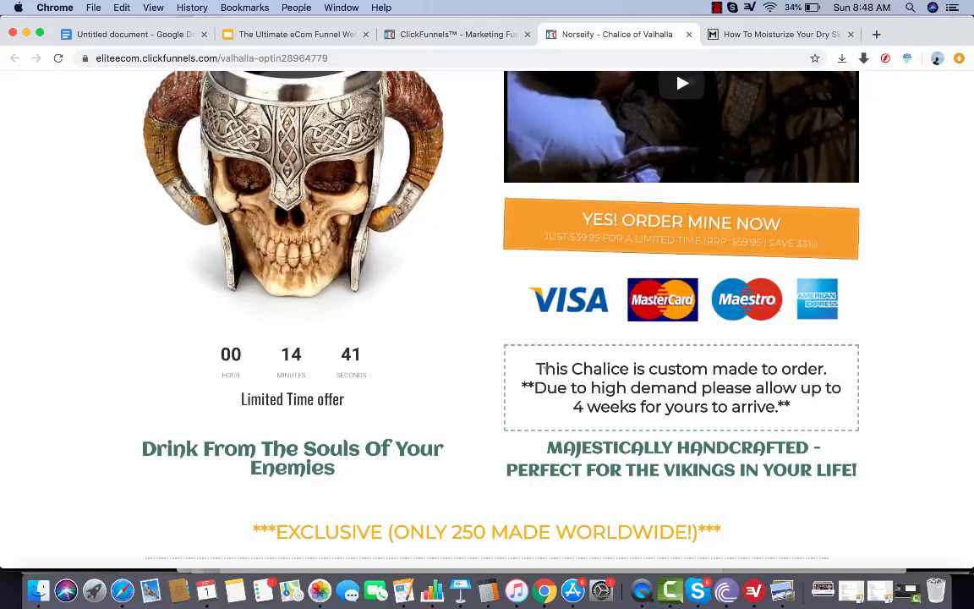
{"action": "left_click_drag", "start_coordinate": [534, 366], "coordinate": [787, 418]}
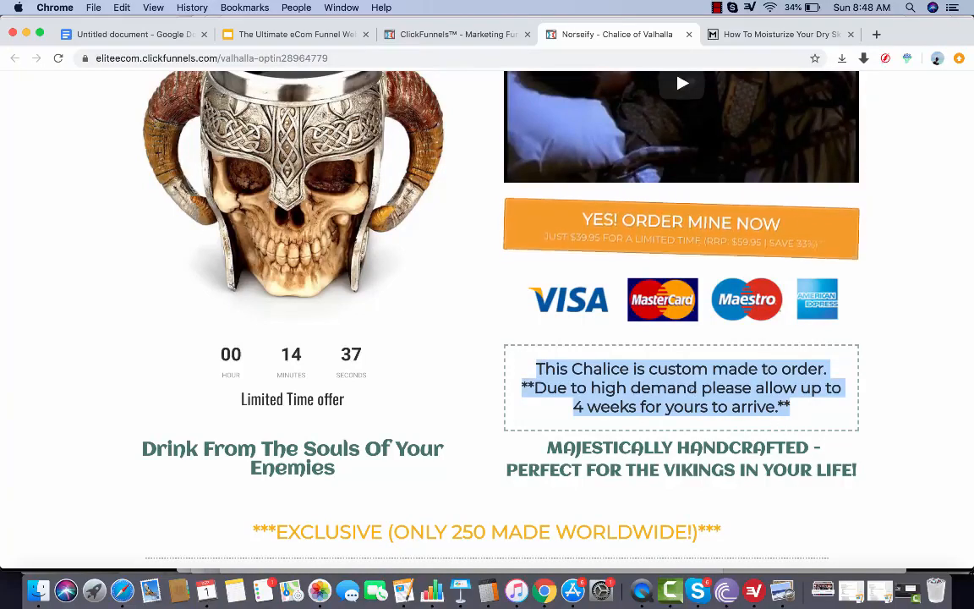
{"action": "scroll", "coordinate": [715, 393], "scroll_direction": "down", "scroll_amount": 2}
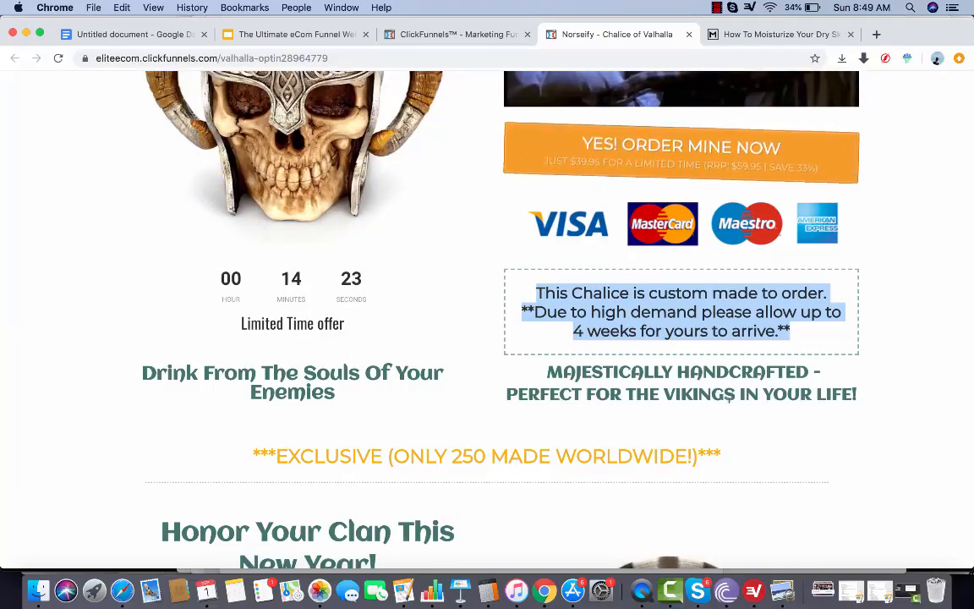
{"action": "scroll", "coordinate": [729, 401], "scroll_direction": "down", "scroll_amount": 1}
{"action": "scroll", "coordinate": [728, 402], "scroll_direction": "down", "scroll_amount": 3}
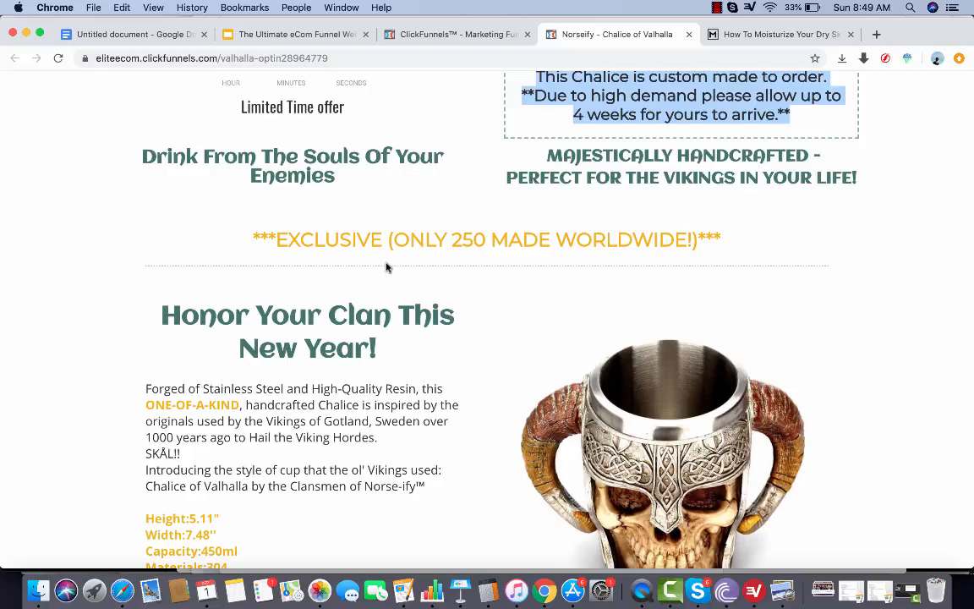
{"action": "scroll", "coordinate": [386, 267], "scroll_direction": "down", "scroll_amount": 2}
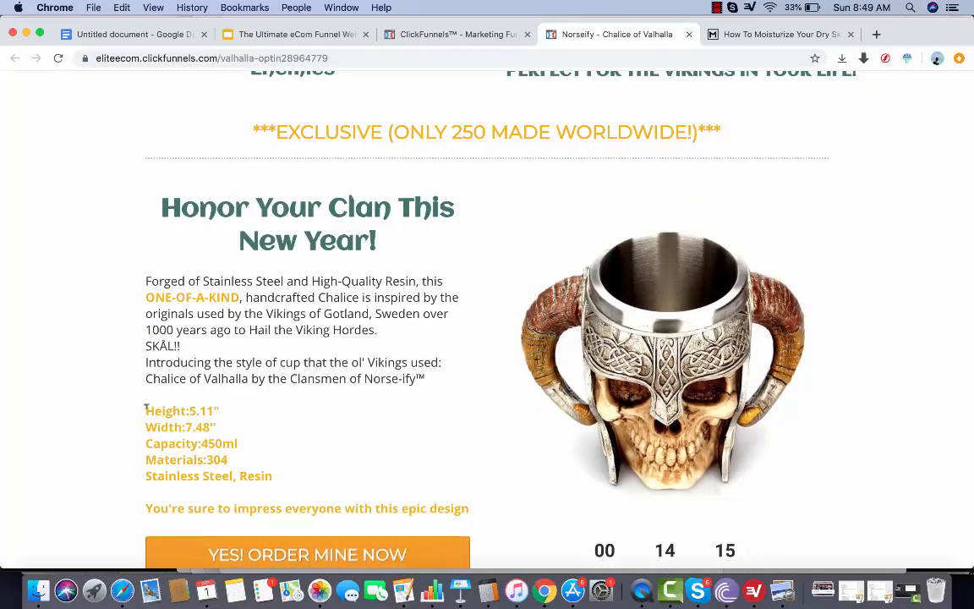
{"action": "scroll", "coordinate": [145, 407], "scroll_direction": "down", "scroll_amount": 1}
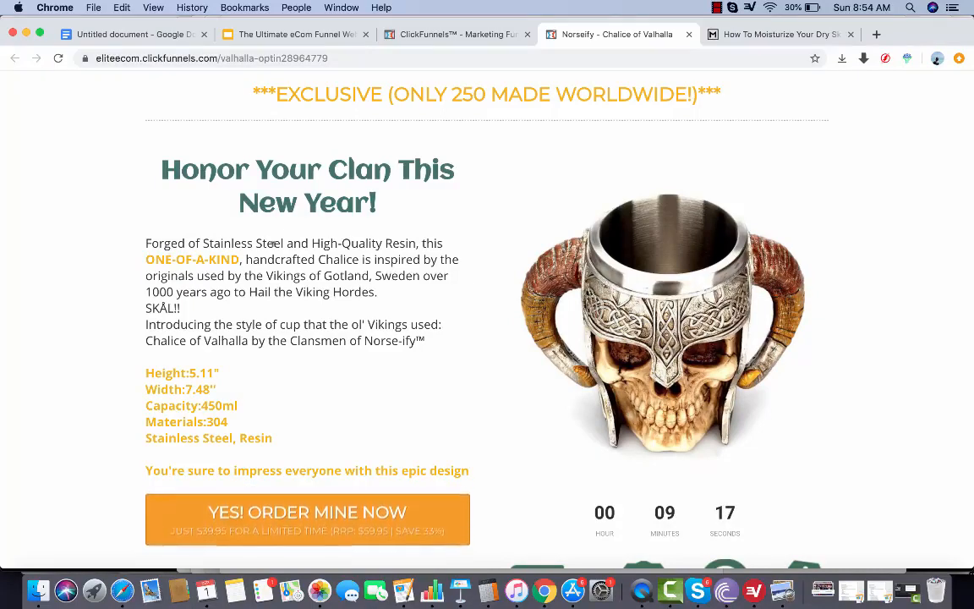
Review the sales page's trust badges, "Why the Chalice of Valhalla?" section and money-back guarantee
{"action": "scroll", "coordinate": [275, 245], "scroll_direction": "down", "scroll_amount": 6}
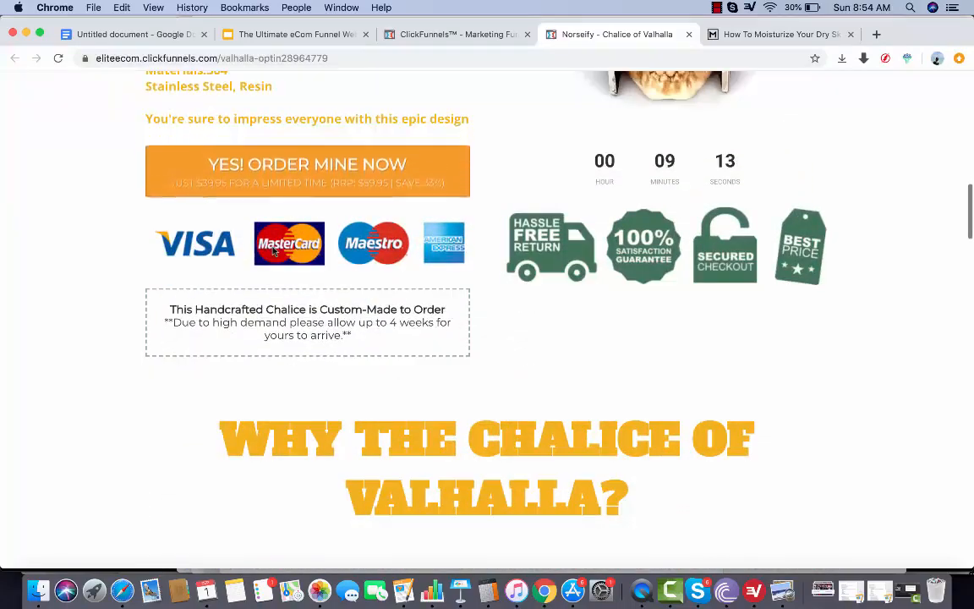
{"action": "scroll", "coordinate": [272, 249], "scroll_direction": "down", "scroll_amount": 3}
{"action": "scroll", "coordinate": [272, 251], "scroll_direction": "down", "scroll_amount": 3}
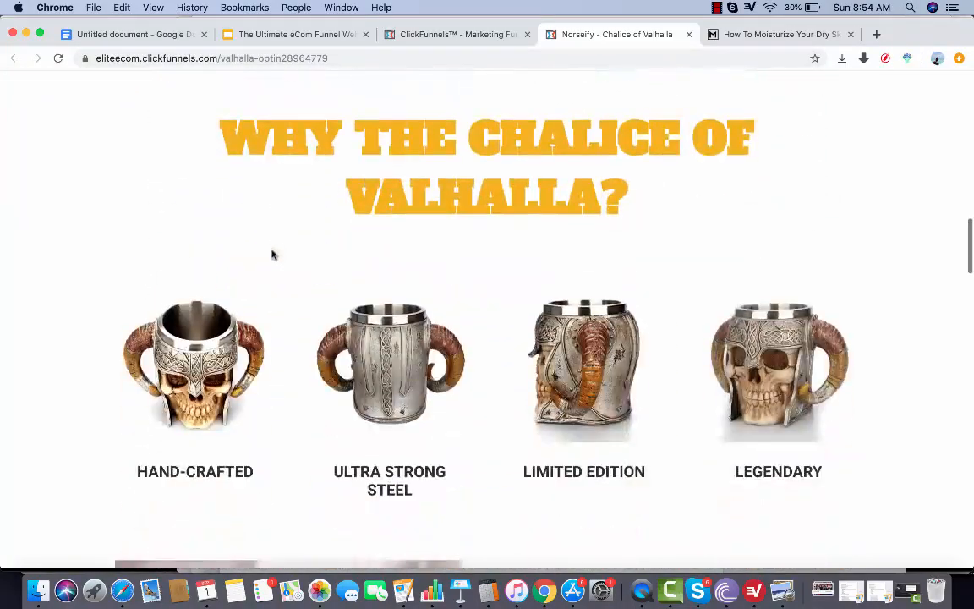
{"action": "scroll", "coordinate": [245, 414], "scroll_direction": "down", "scroll_amount": 3}
{"action": "scroll", "coordinate": [380, 402], "scroll_direction": "down", "scroll_amount": 5}
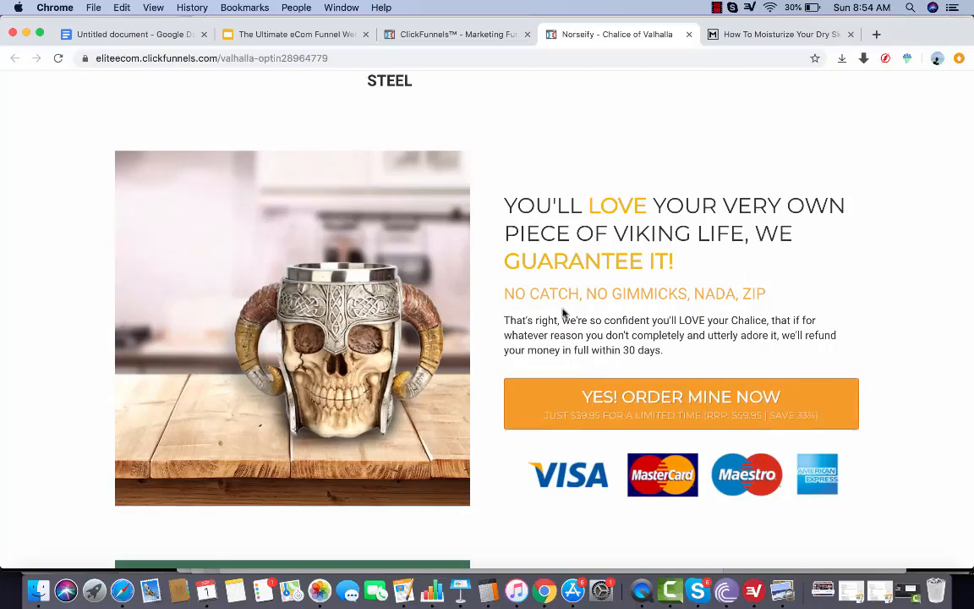
{"action": "scroll", "coordinate": [559, 320], "scroll_direction": "down", "scroll_amount": 2}
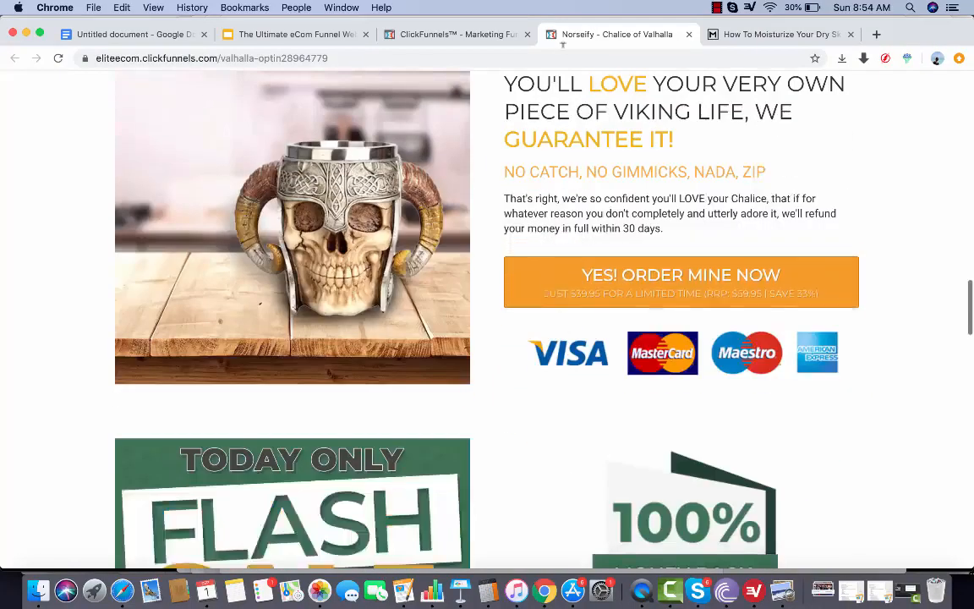
Review the rest of the sales page, from the flash sale and video to the testimonials, 24-hour sale and footer
{"action": "scroll", "coordinate": [541, 329], "scroll_direction": "down", "scroll_amount": 5}
{"action": "scroll", "coordinate": [521, 401], "scroll_direction": "down", "scroll_amount": 8}
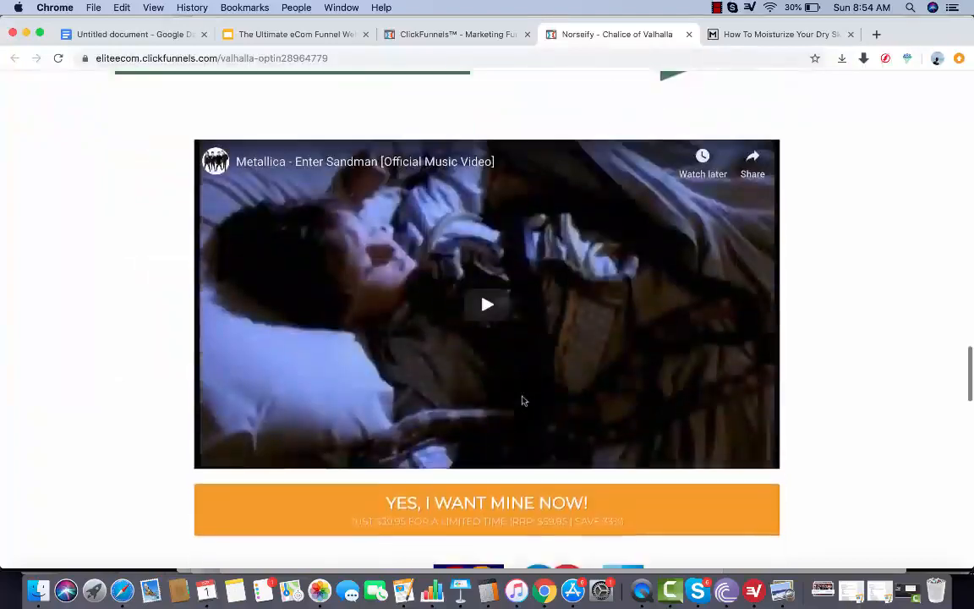
{"action": "scroll", "coordinate": [556, 490], "scroll_direction": "up", "scroll_amount": 3}
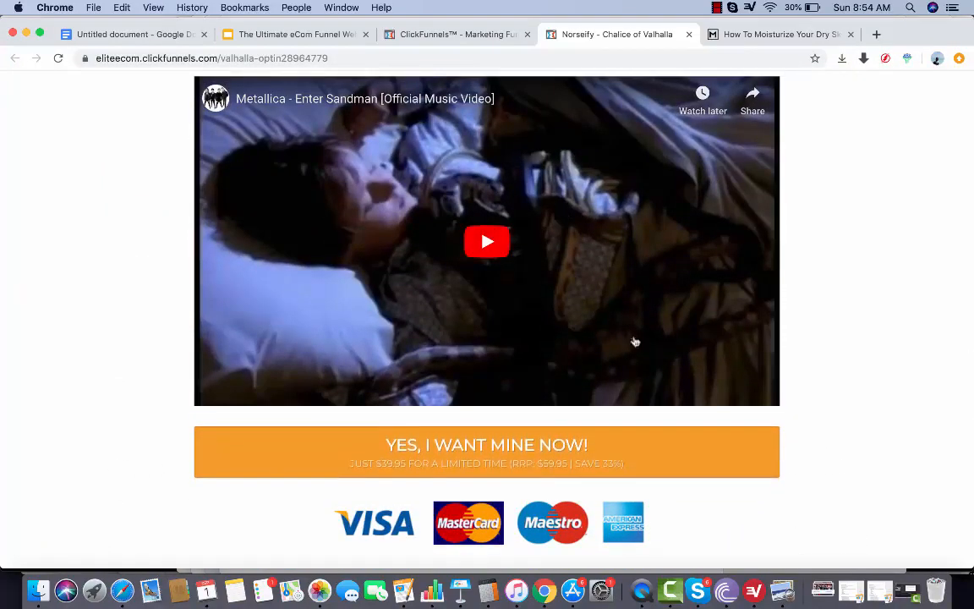
{"action": "scroll", "coordinate": [611, 404], "scroll_direction": "down", "scroll_amount": 3}
{"action": "scroll", "coordinate": [611, 404], "scroll_direction": "down", "scroll_amount": 9}
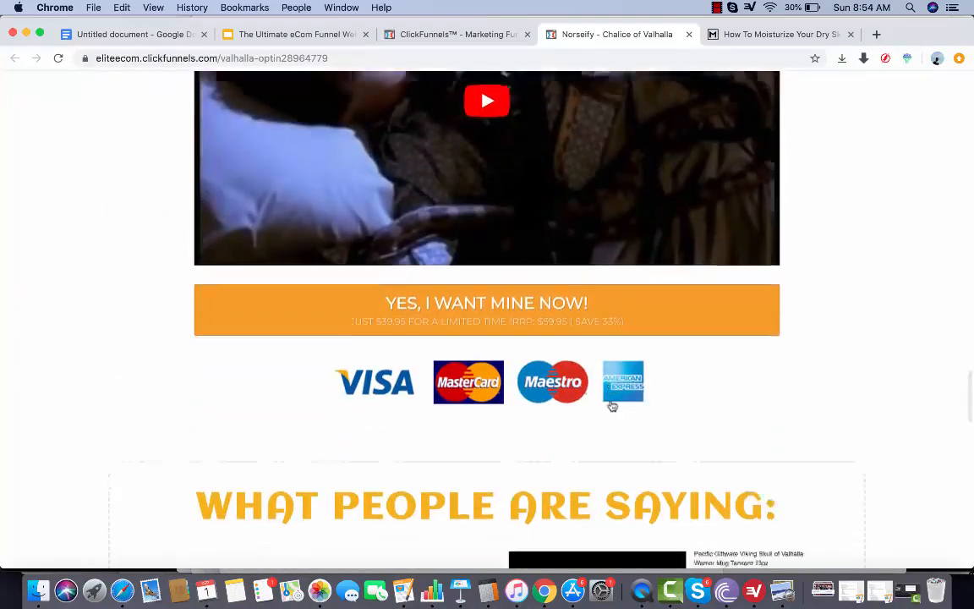
{"action": "scroll", "coordinate": [610, 406], "scroll_direction": "down", "scroll_amount": 12}
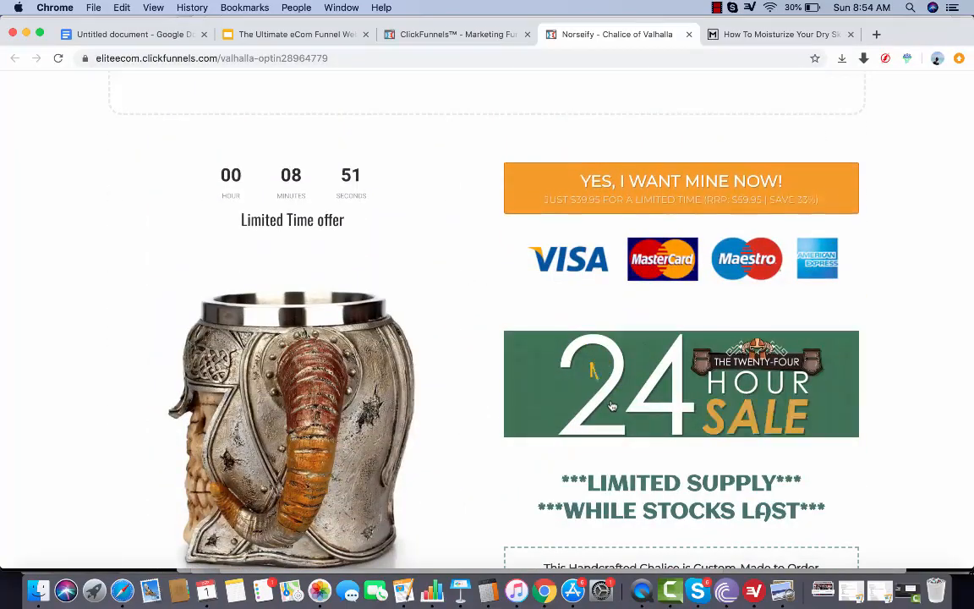
{"action": "scroll", "coordinate": [612, 405], "scroll_direction": "down", "scroll_amount": 4}
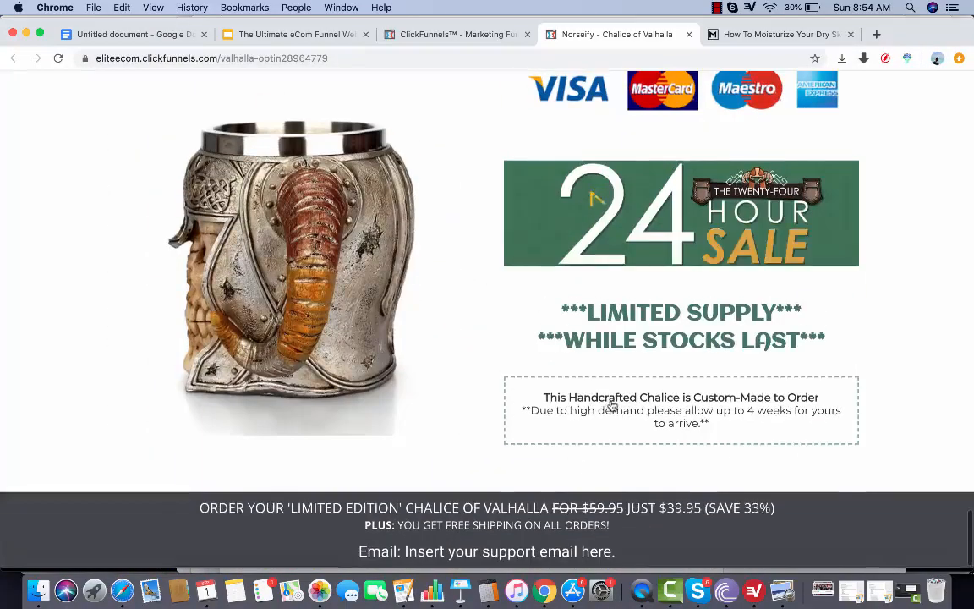
{"action": "scroll", "coordinate": [610, 405], "scroll_direction": "down", "scroll_amount": 1}
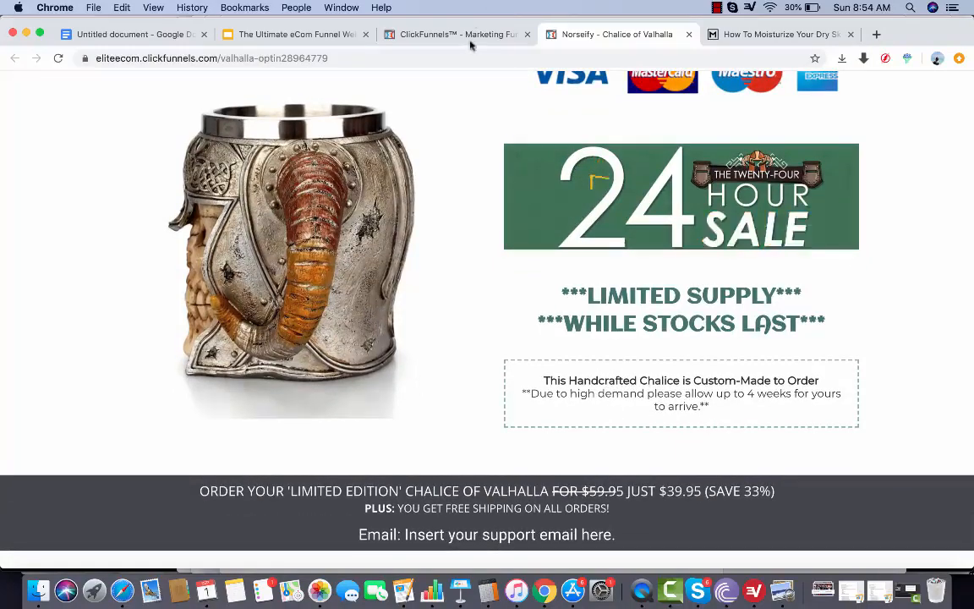
Return to the funnel steps in ClickFunnels and open a preview of the Valhalla order page
{"action": "left_click", "coordinate": [470, 37]}
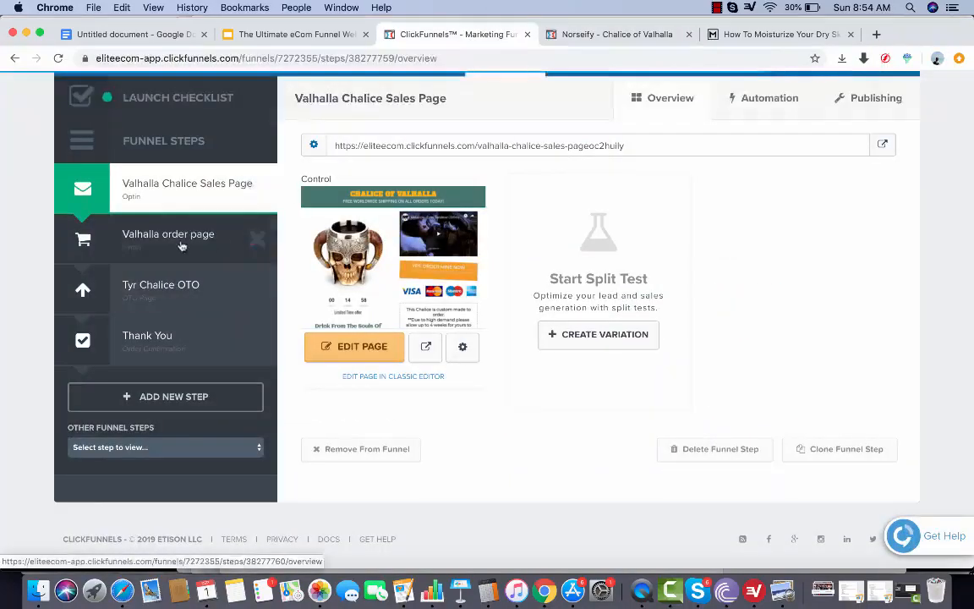
{"action": "left_click", "coordinate": [261, 232]}
{"action": "left_click", "coordinate": [425, 432]}
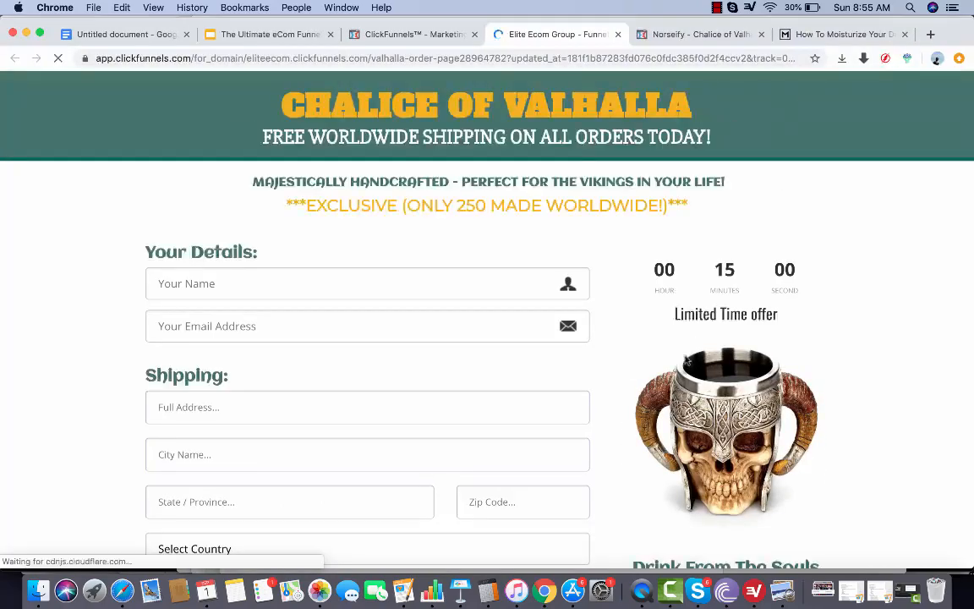
Examine the order page's details, shipping and payment forms, countdown timer, reviews and footer
{"action": "scroll", "coordinate": [706, 423], "scroll_direction": "down", "scroll_amount": 15}
{"action": "scroll", "coordinate": [705, 422], "scroll_direction": "up", "scroll_amount": 15}
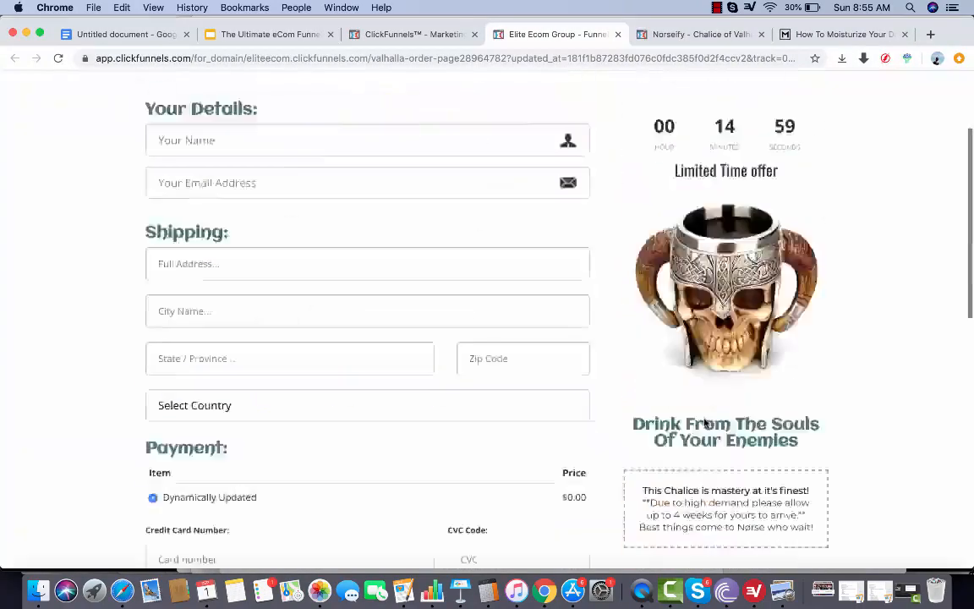
{"action": "scroll", "coordinate": [706, 423], "scroll_direction": "down", "scroll_amount": 15}
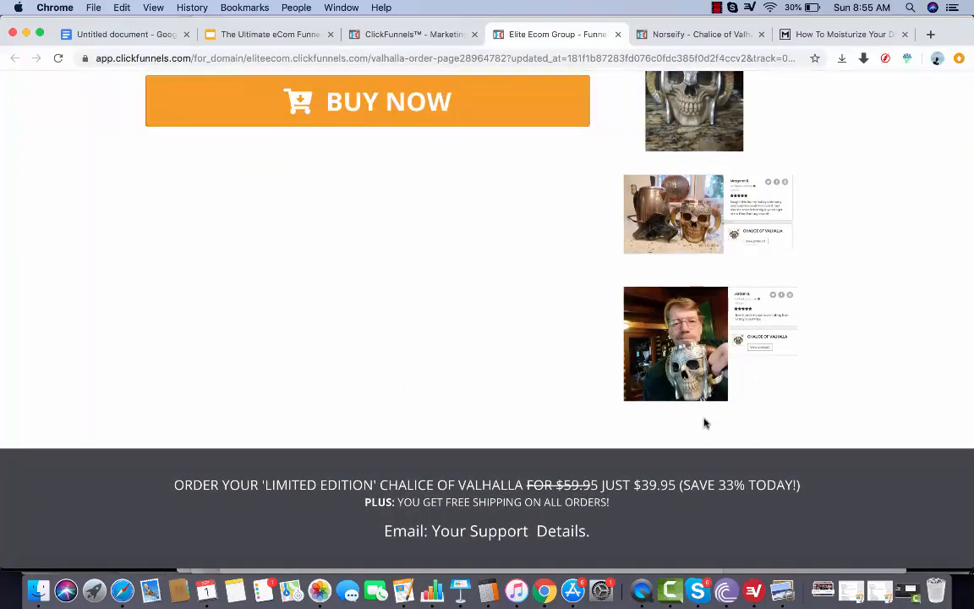
{"action": "scroll", "coordinate": [706, 423], "scroll_direction": "up", "scroll_amount": 5}
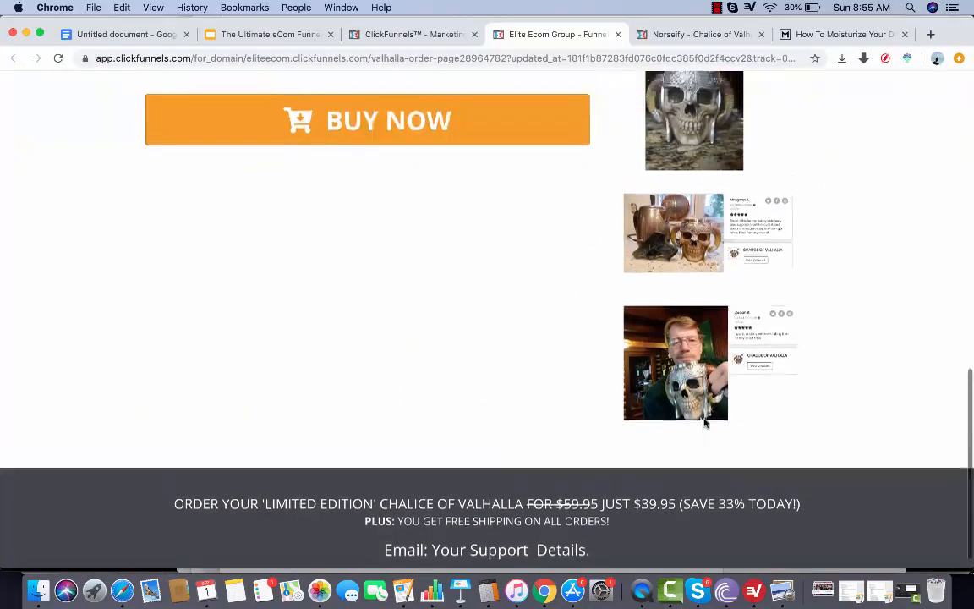
{"action": "scroll", "coordinate": [706, 422], "scroll_direction": "down", "scroll_amount": 5}
{"action": "scroll", "coordinate": [705, 423], "scroll_direction": "up", "scroll_amount": 15}
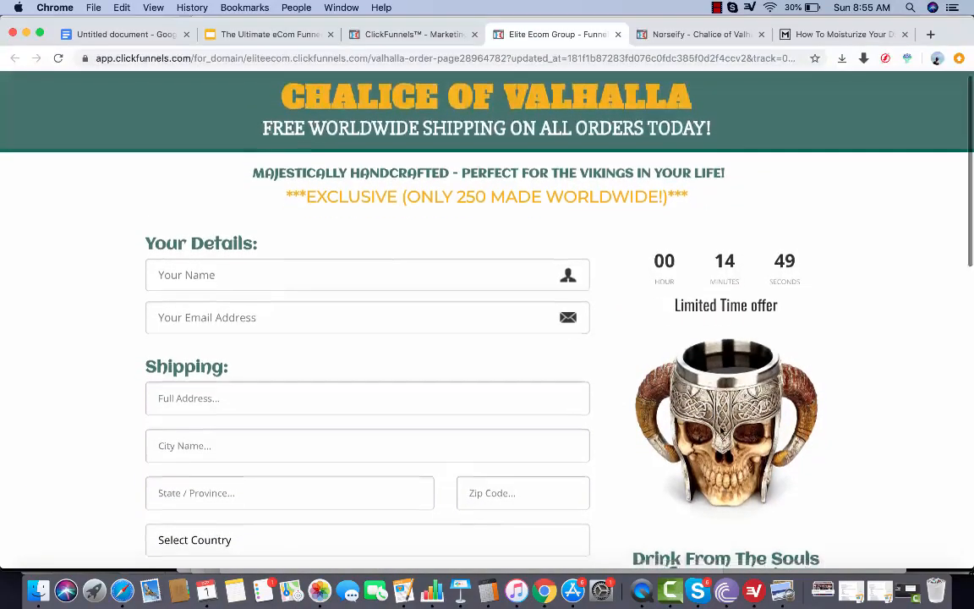
{"action": "scroll", "coordinate": [648, 389], "scroll_direction": "down", "scroll_amount": 15}
{"action": "scroll", "coordinate": [722, 428], "scroll_direction": "up", "scroll_amount": 2}
{"action": "scroll", "coordinate": [721, 428], "scroll_direction": "down", "scroll_amount": 5}
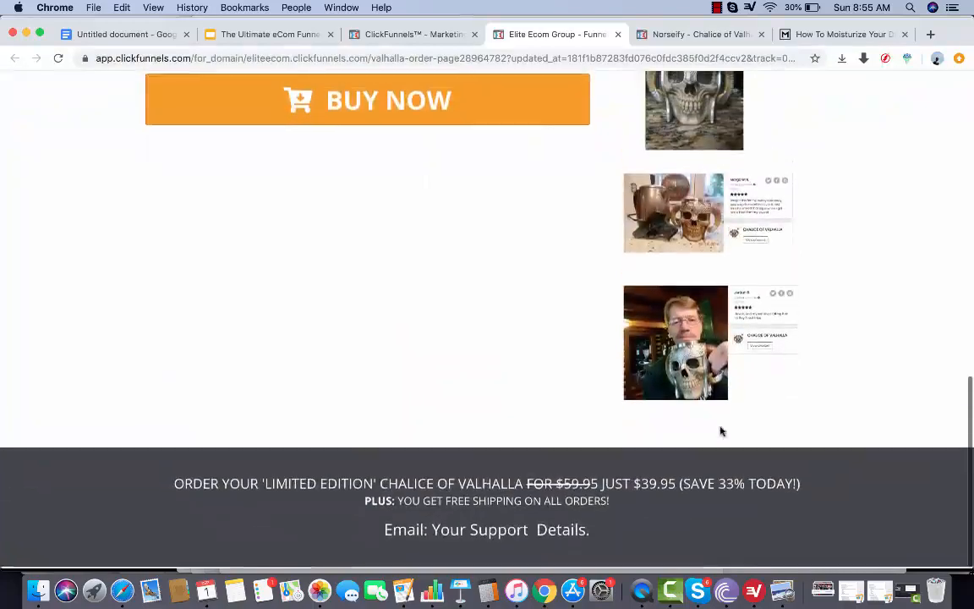
{"action": "scroll", "coordinate": [719, 429], "scroll_direction": "up", "scroll_amount": 10}
{"action": "scroll", "coordinate": [720, 433], "scroll_direction": "down", "scroll_amount": 10}
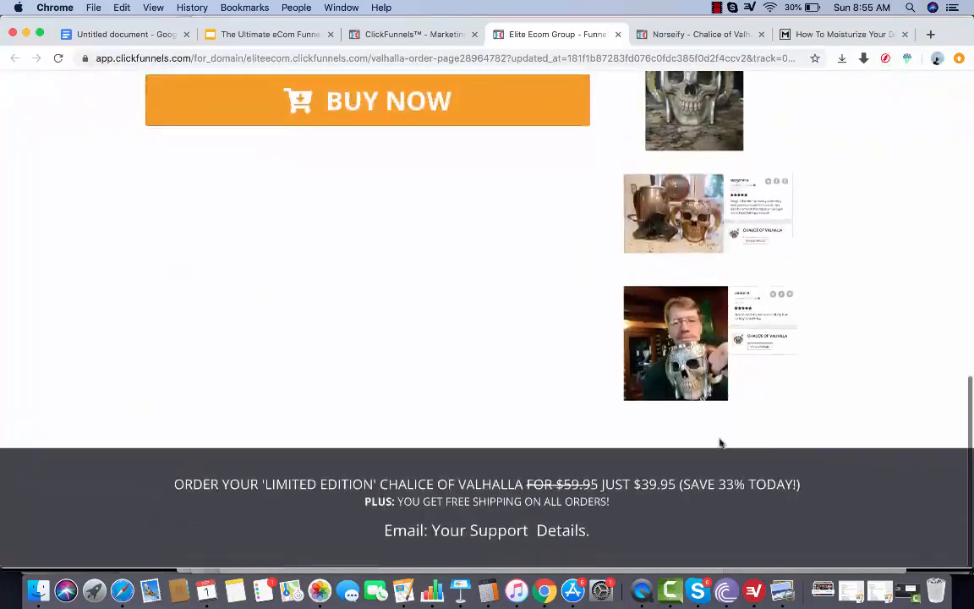
{"action": "scroll", "coordinate": [719, 441], "scroll_direction": "up", "scroll_amount": 12}
{"action": "scroll", "coordinate": [528, 407], "scroll_direction": "down", "scroll_amount": 10}
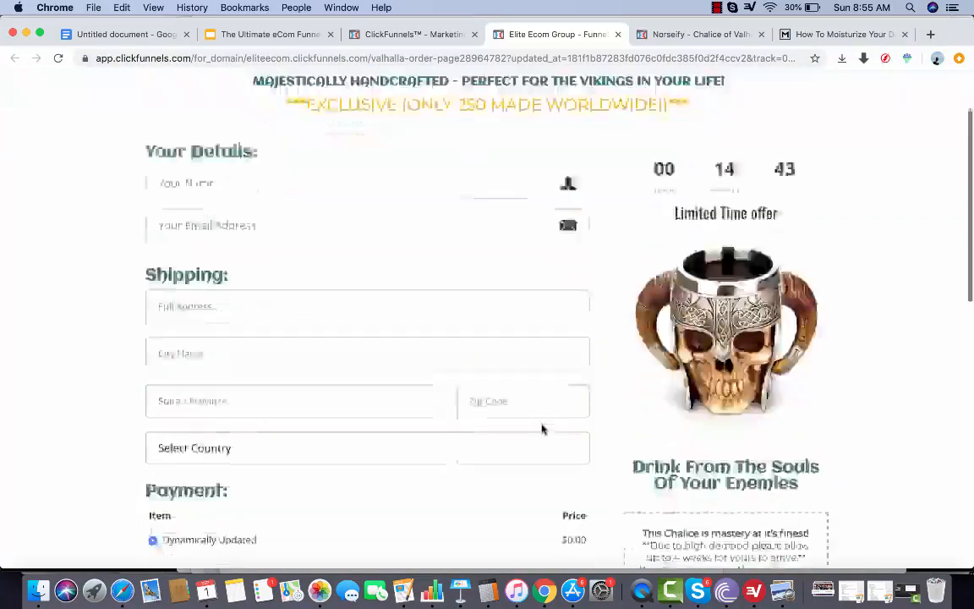
Return to the funnel steps in ClickFunnels and open the live Tyr Chalice OTO page
{"action": "left_click", "coordinate": [433, 34]}
{"action": "left_click", "coordinate": [176, 389]}
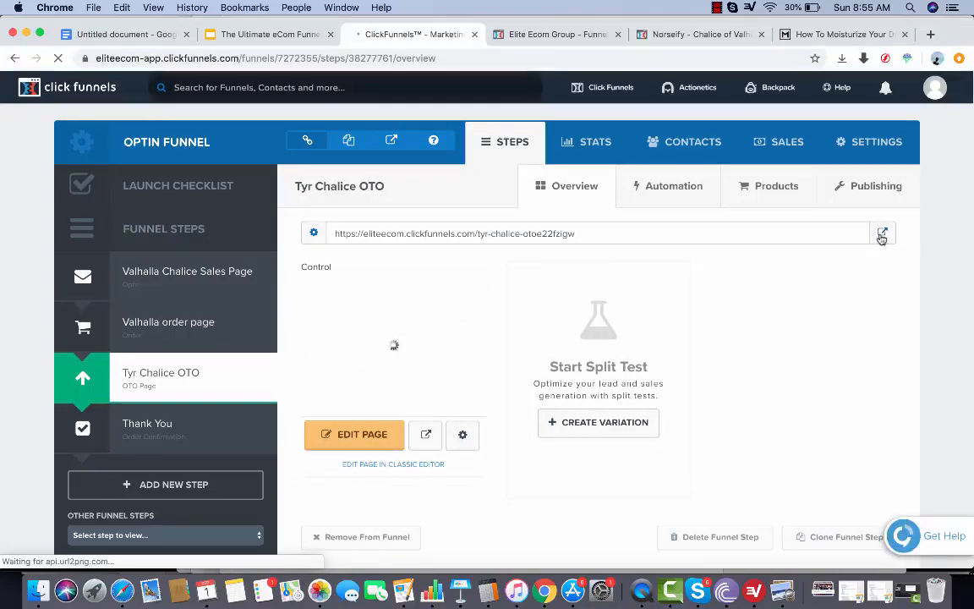
{"action": "left_click", "coordinate": [881, 237]}
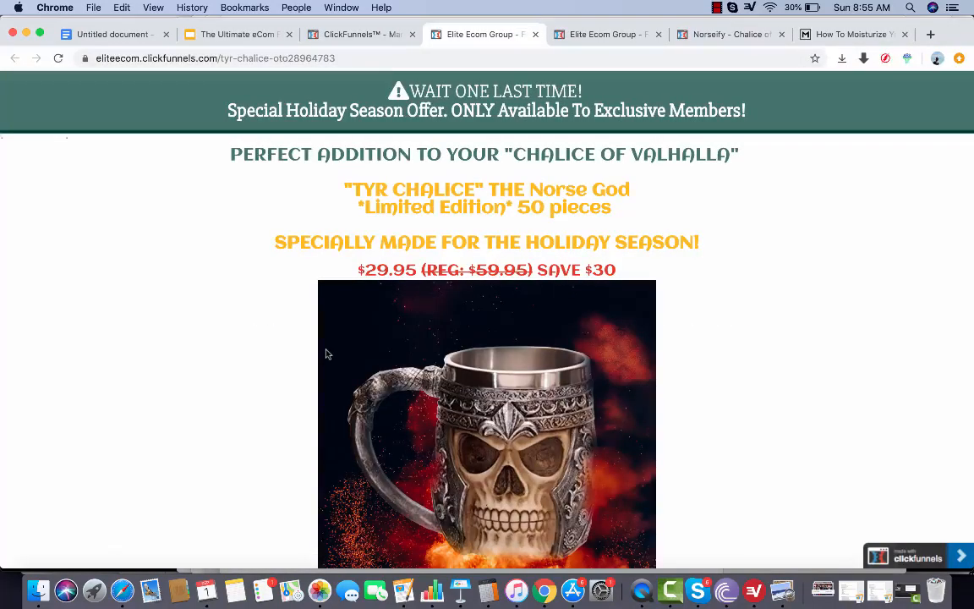
Examine the Tyr Chalice upsell page's special offer, buy buttons, product images, and god of war description
{"action": "scroll", "coordinate": [328, 354], "scroll_direction": "down", "scroll_amount": 1}
{"action": "scroll", "coordinate": [328, 354], "scroll_direction": "up", "scroll_amount": 1}
{"action": "scroll", "coordinate": [520, 310], "scroll_direction": "down", "scroll_amount": 10}
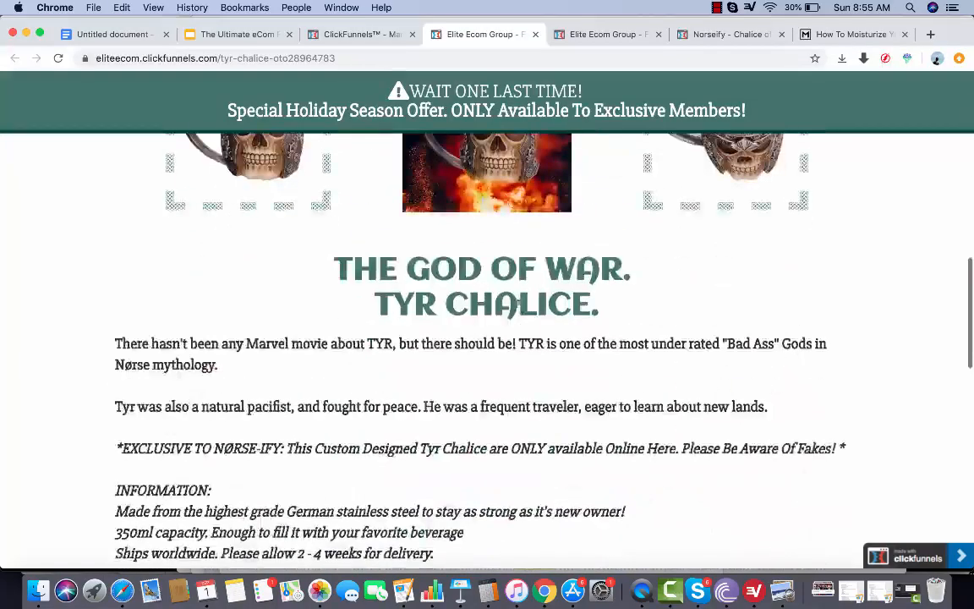
{"action": "scroll", "coordinate": [520, 309], "scroll_direction": "up", "scroll_amount": 2}
{"action": "scroll", "coordinate": [520, 309], "scroll_direction": "up", "scroll_amount": 3}
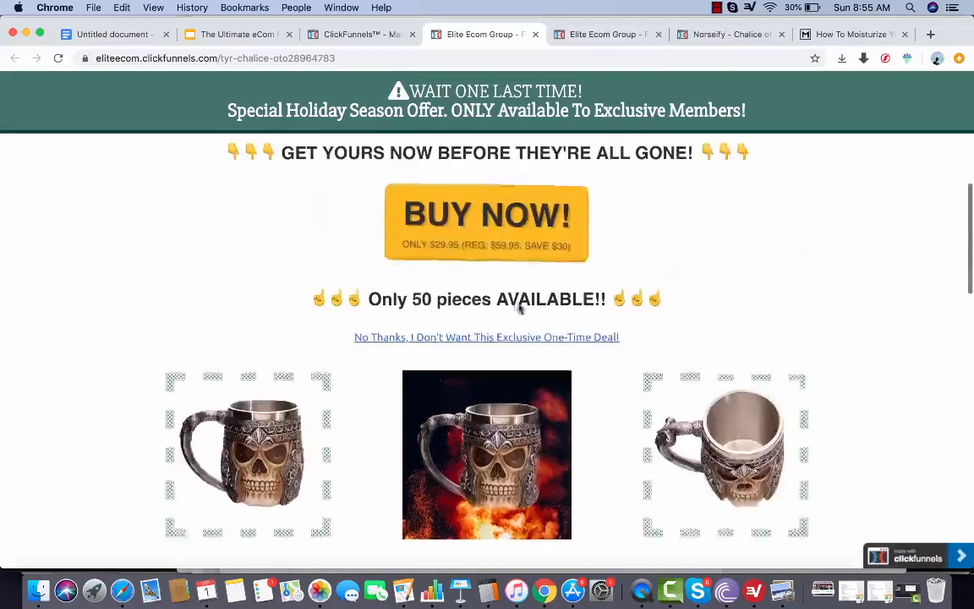
{"action": "scroll", "coordinate": [520, 308], "scroll_direction": "down", "scroll_amount": 2}
{"action": "scroll", "coordinate": [520, 309], "scroll_direction": "down", "scroll_amount": 15}
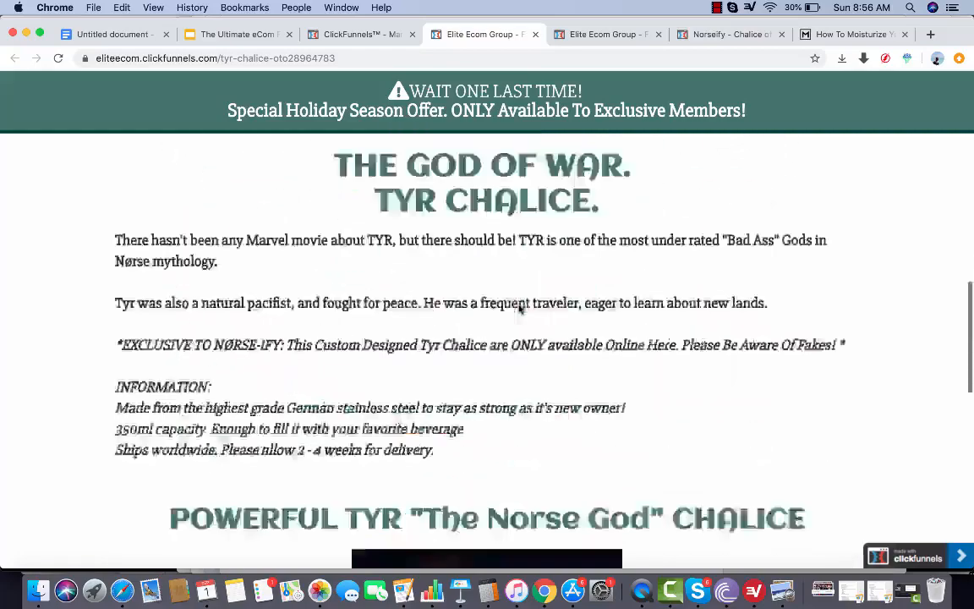
{"action": "scroll", "coordinate": [519, 308], "scroll_direction": "up", "scroll_amount": 1}
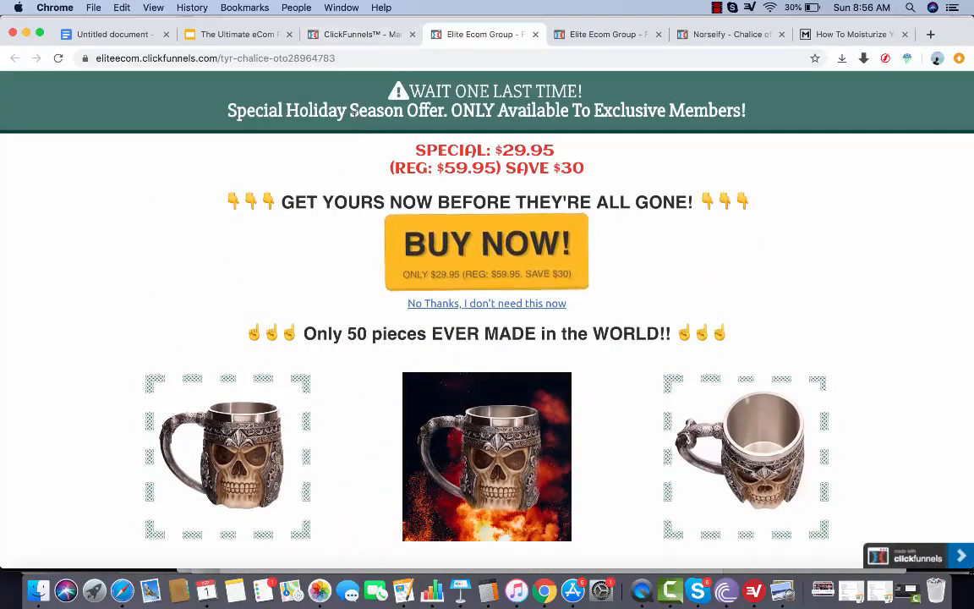
Return to the funnel steps in ClickFunnels and view the Thank You step, finishing on the Tyr Chalice OTO overview
{"action": "left_click", "coordinate": [373, 37]}
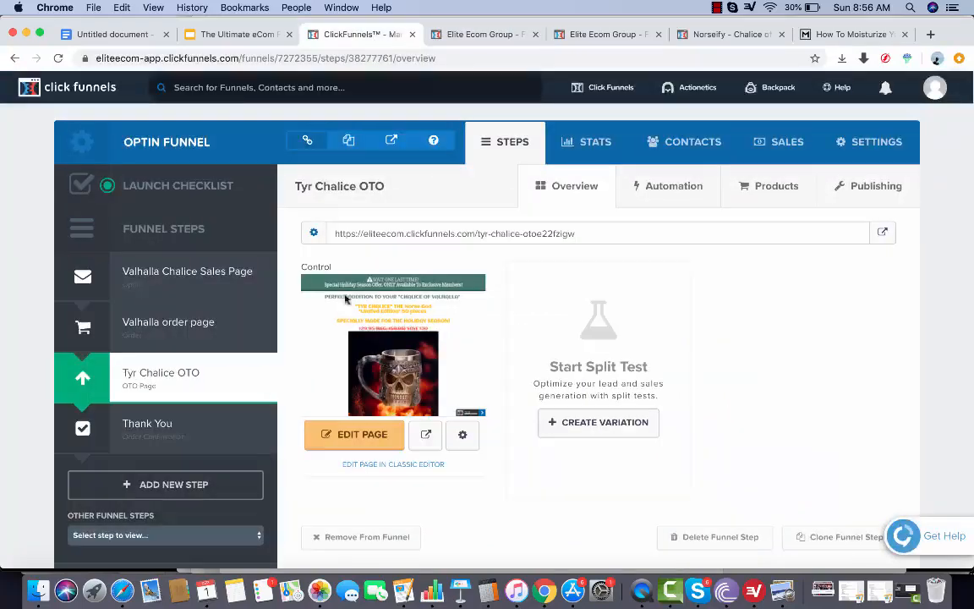
{"action": "left_click", "coordinate": [131, 453]}
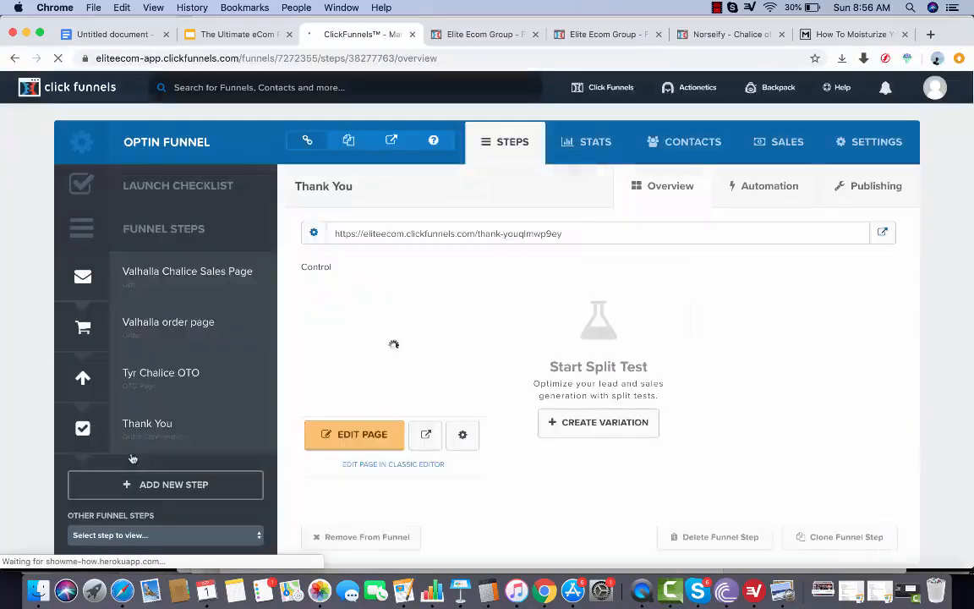
{"action": "left_click", "coordinate": [178, 372]}
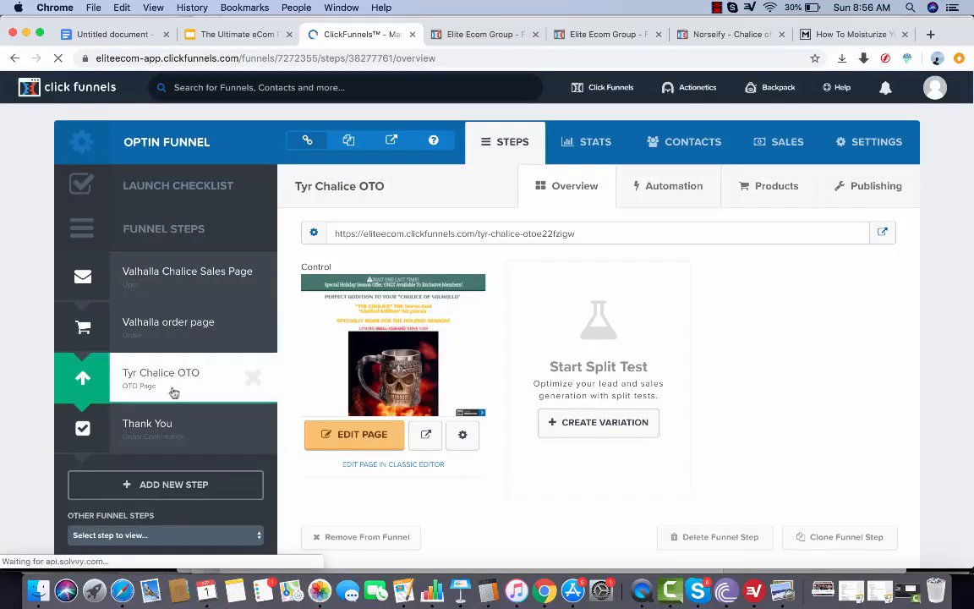
Switch to the webinar presentation in Google Slides and open slide 78 with the tips and strategies for better funnel conversion
{"action": "left_click", "coordinate": [237, 34]}
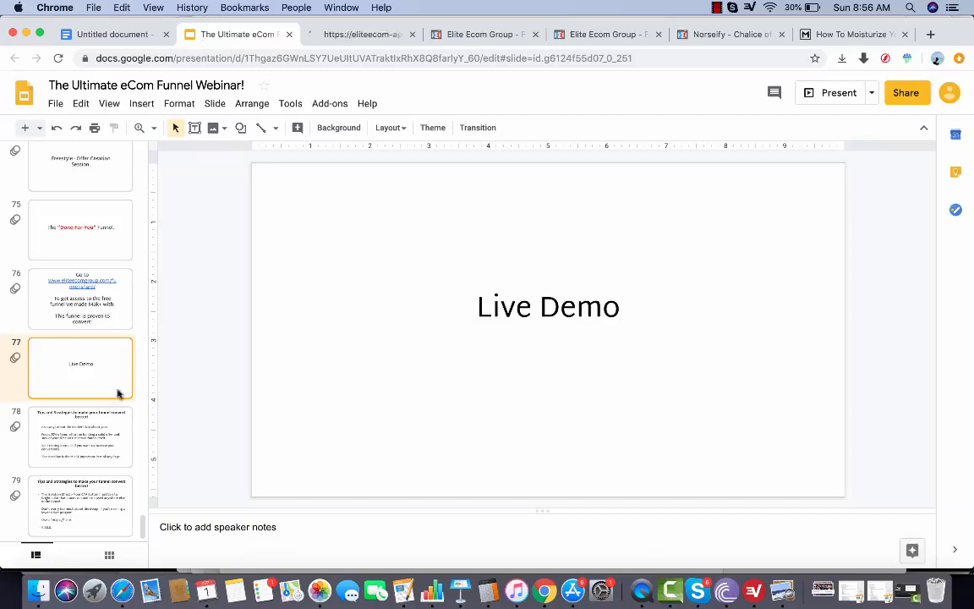
{"action": "left_click", "coordinate": [50, 450]}
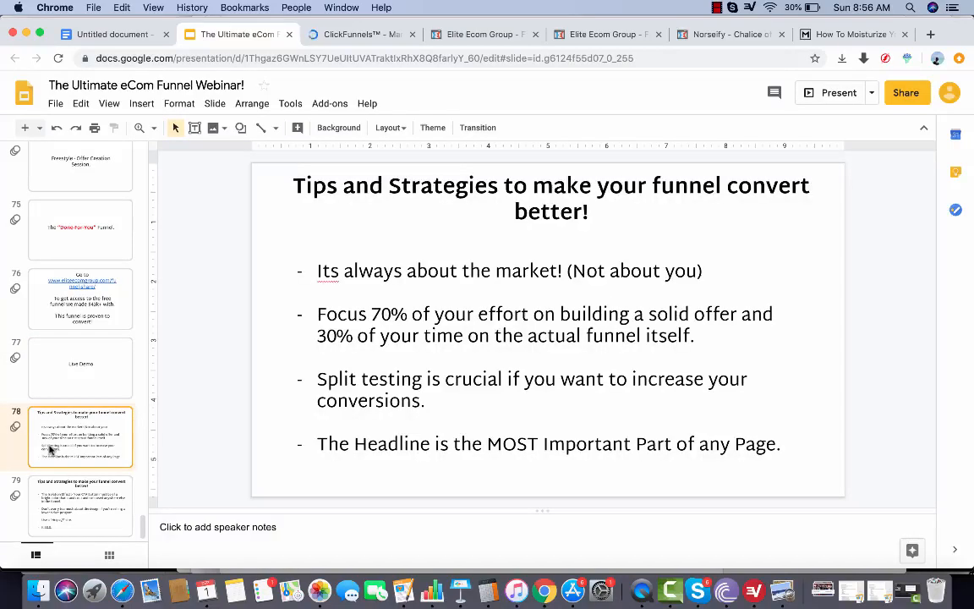